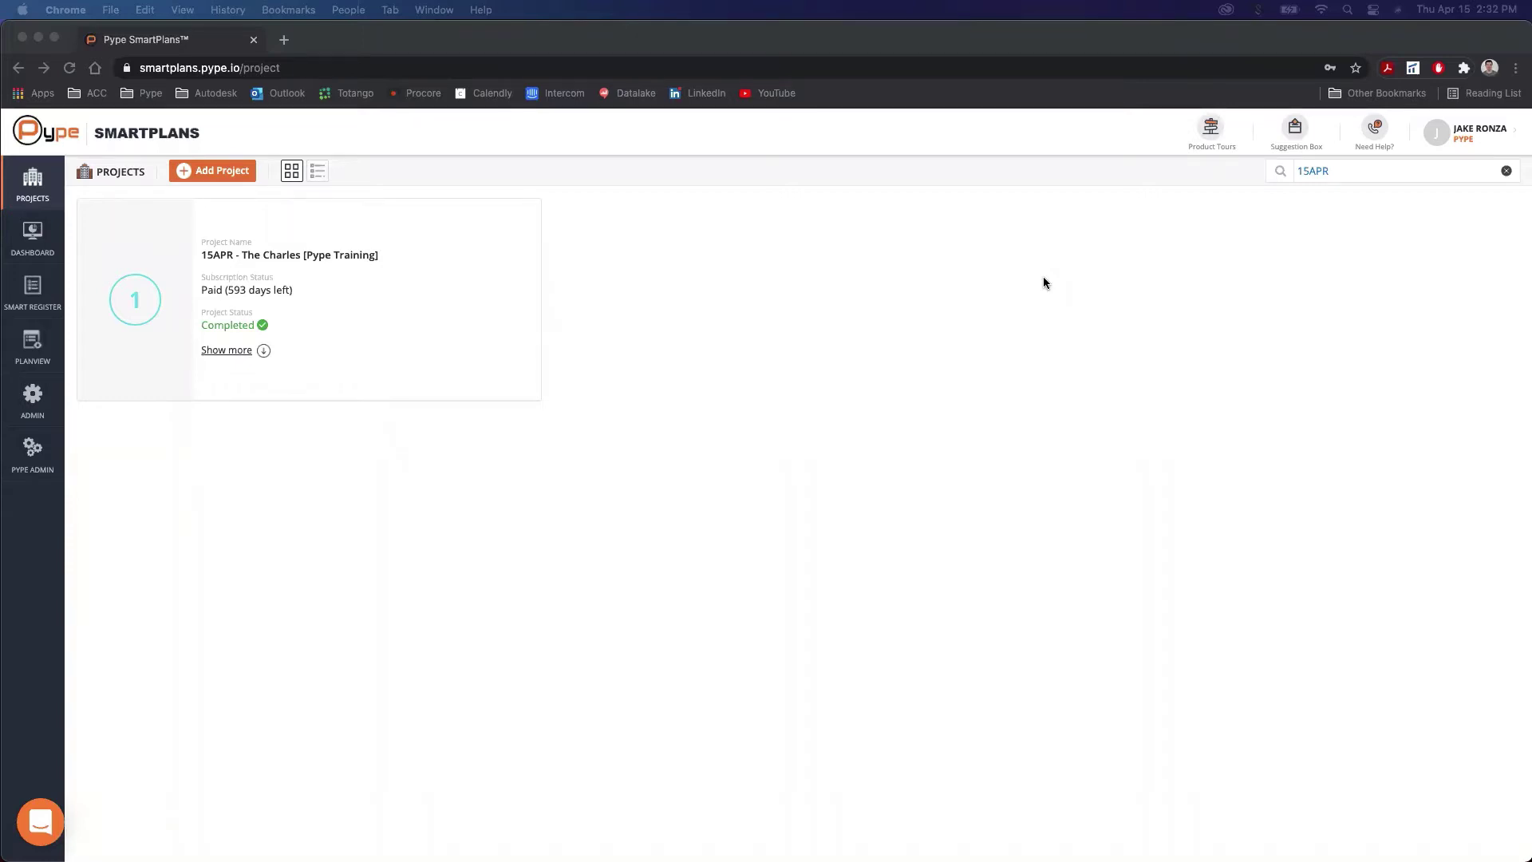
left_click(226, 179)
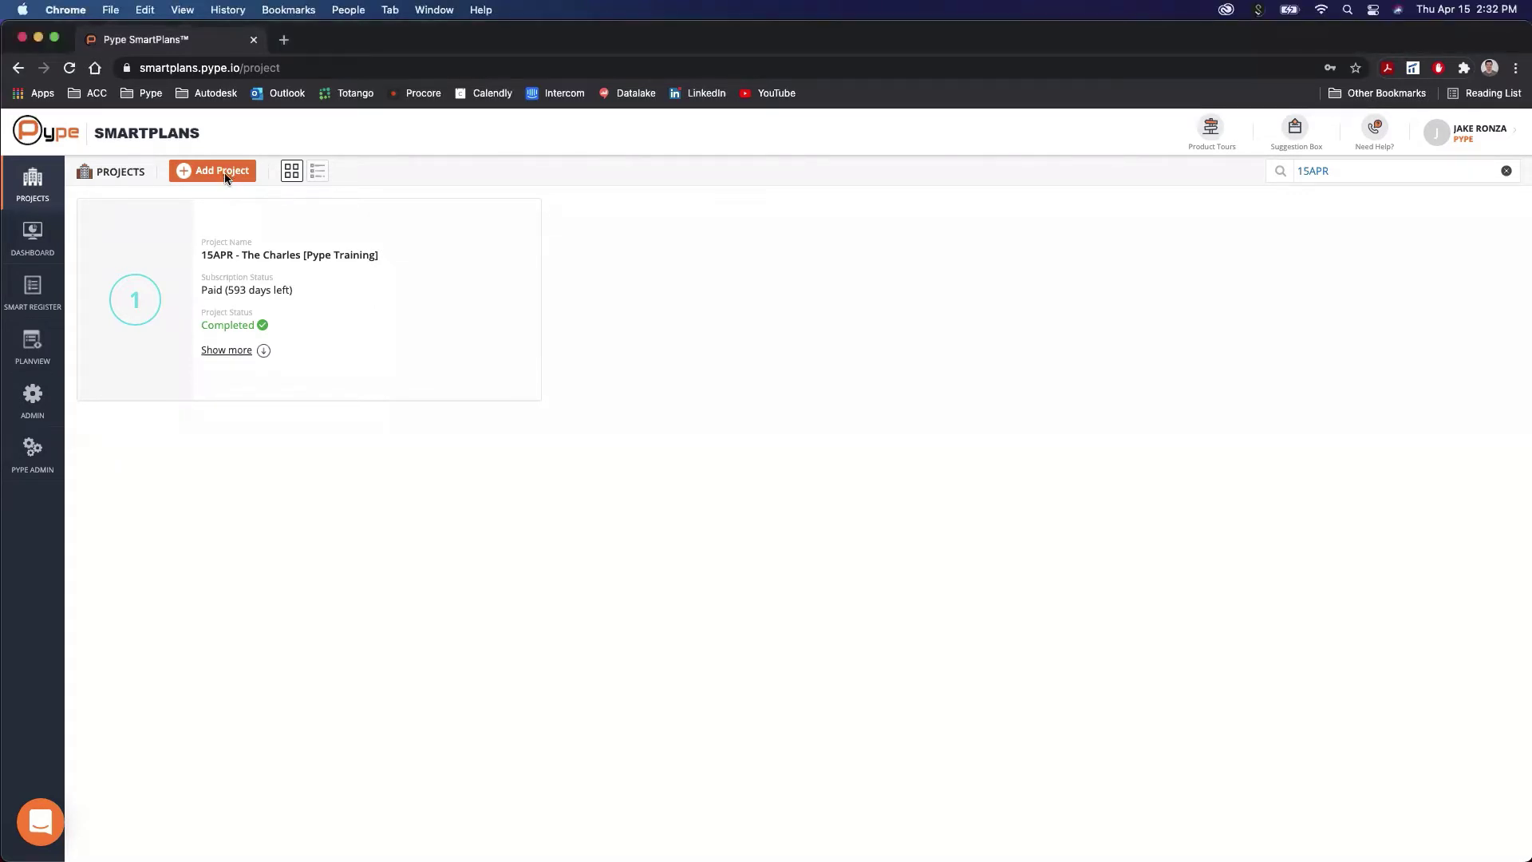
left_click(223, 171)
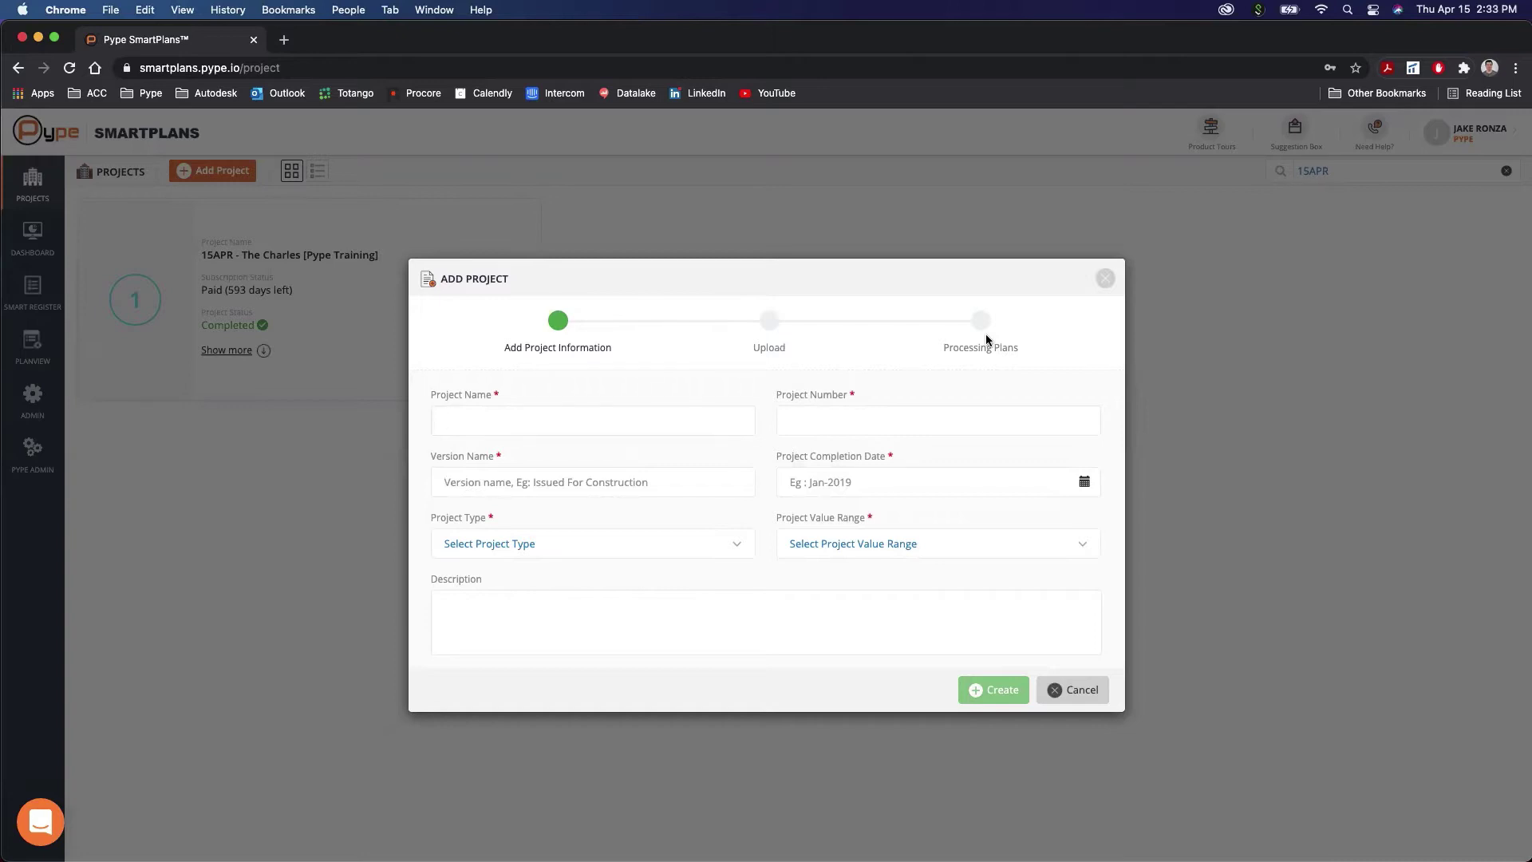
left_click(1076, 689)
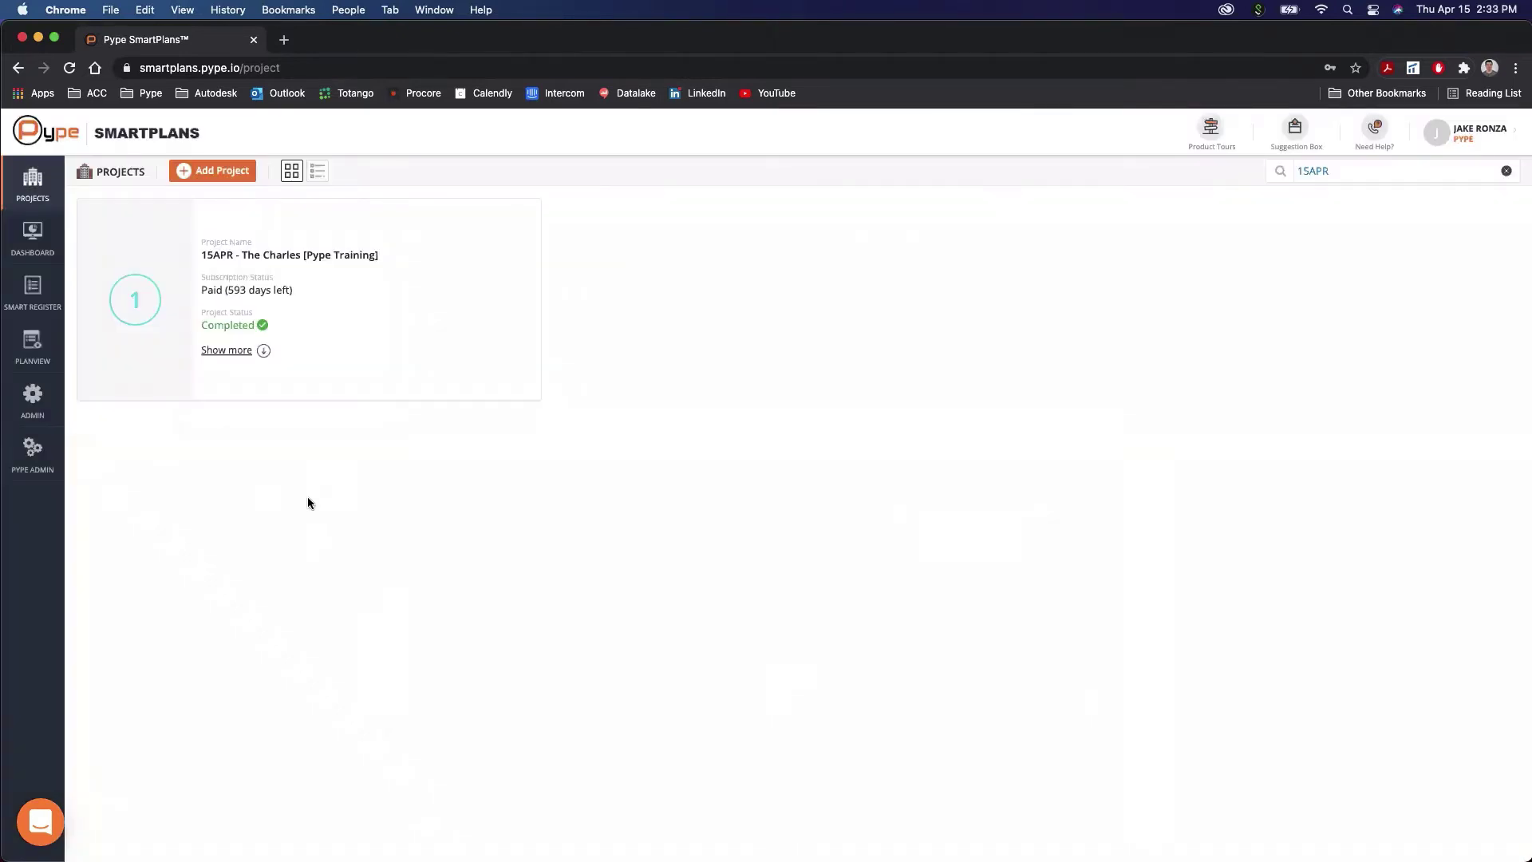
mouse_move(359, 320)
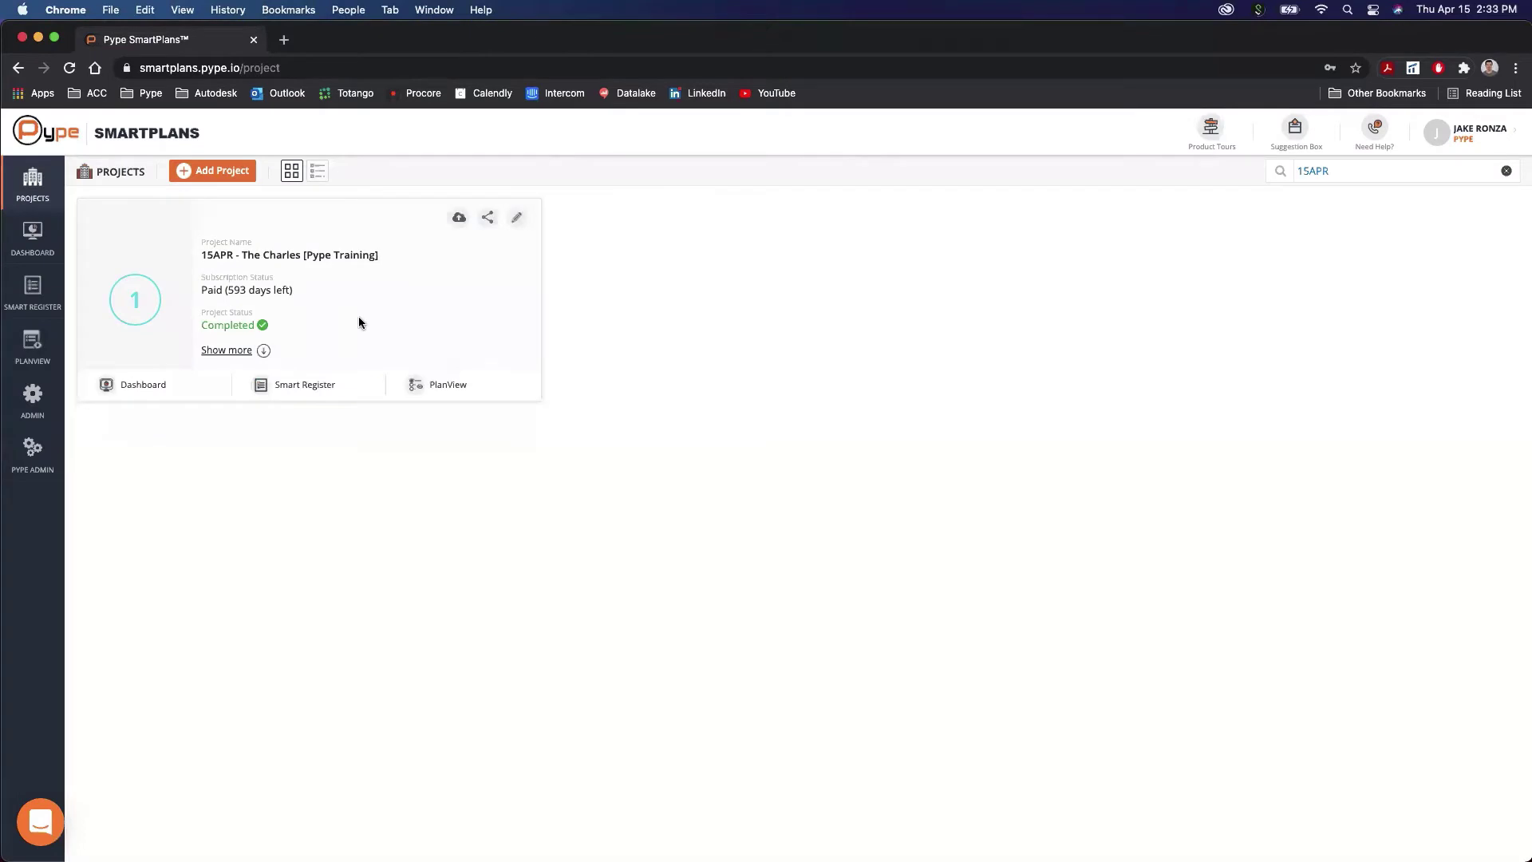
left_click(517, 220)
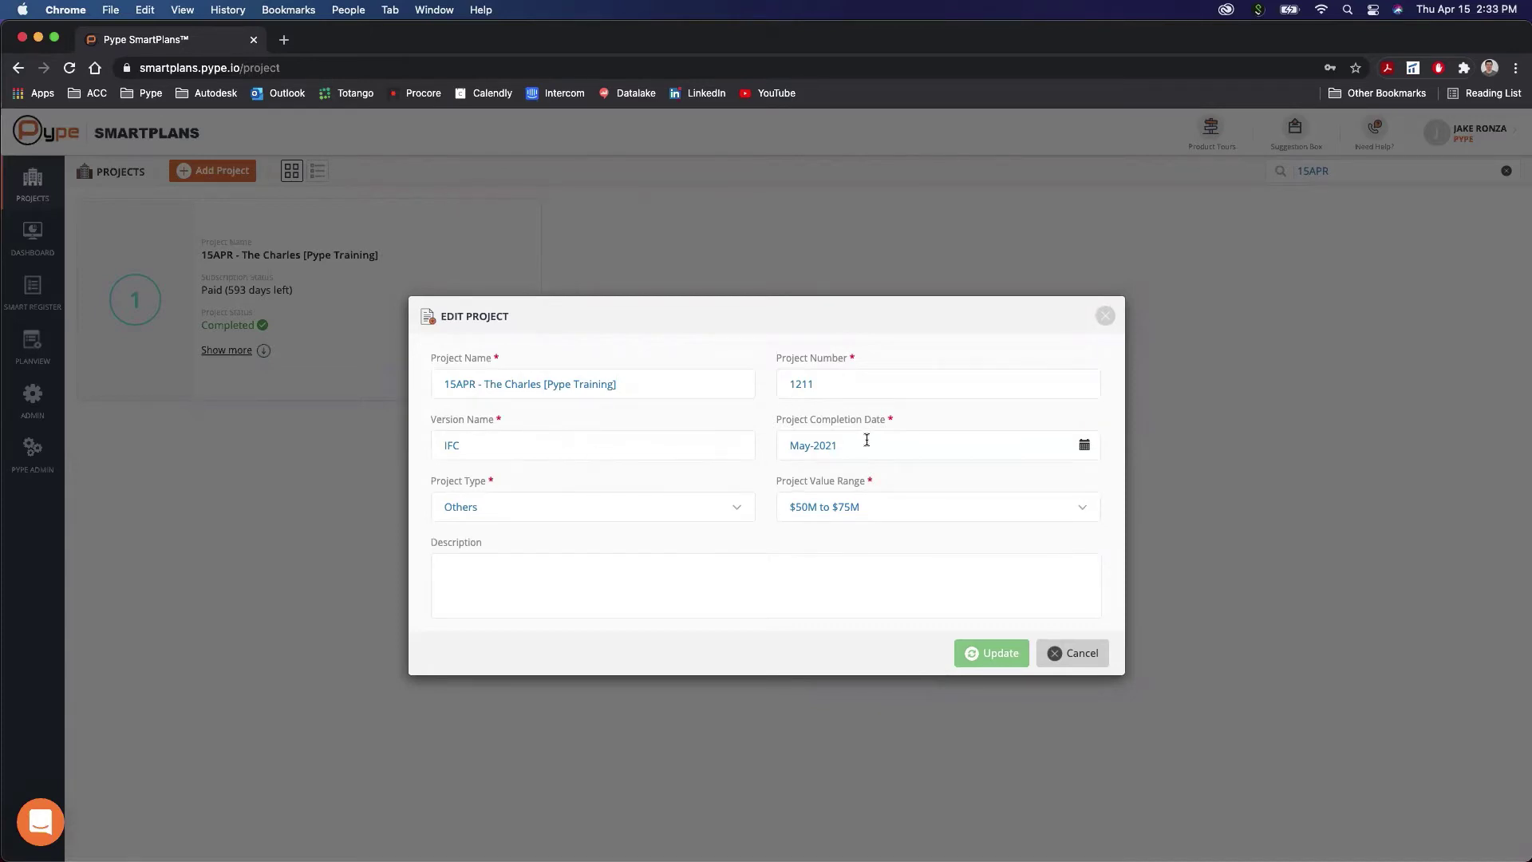
left_click(735, 506)
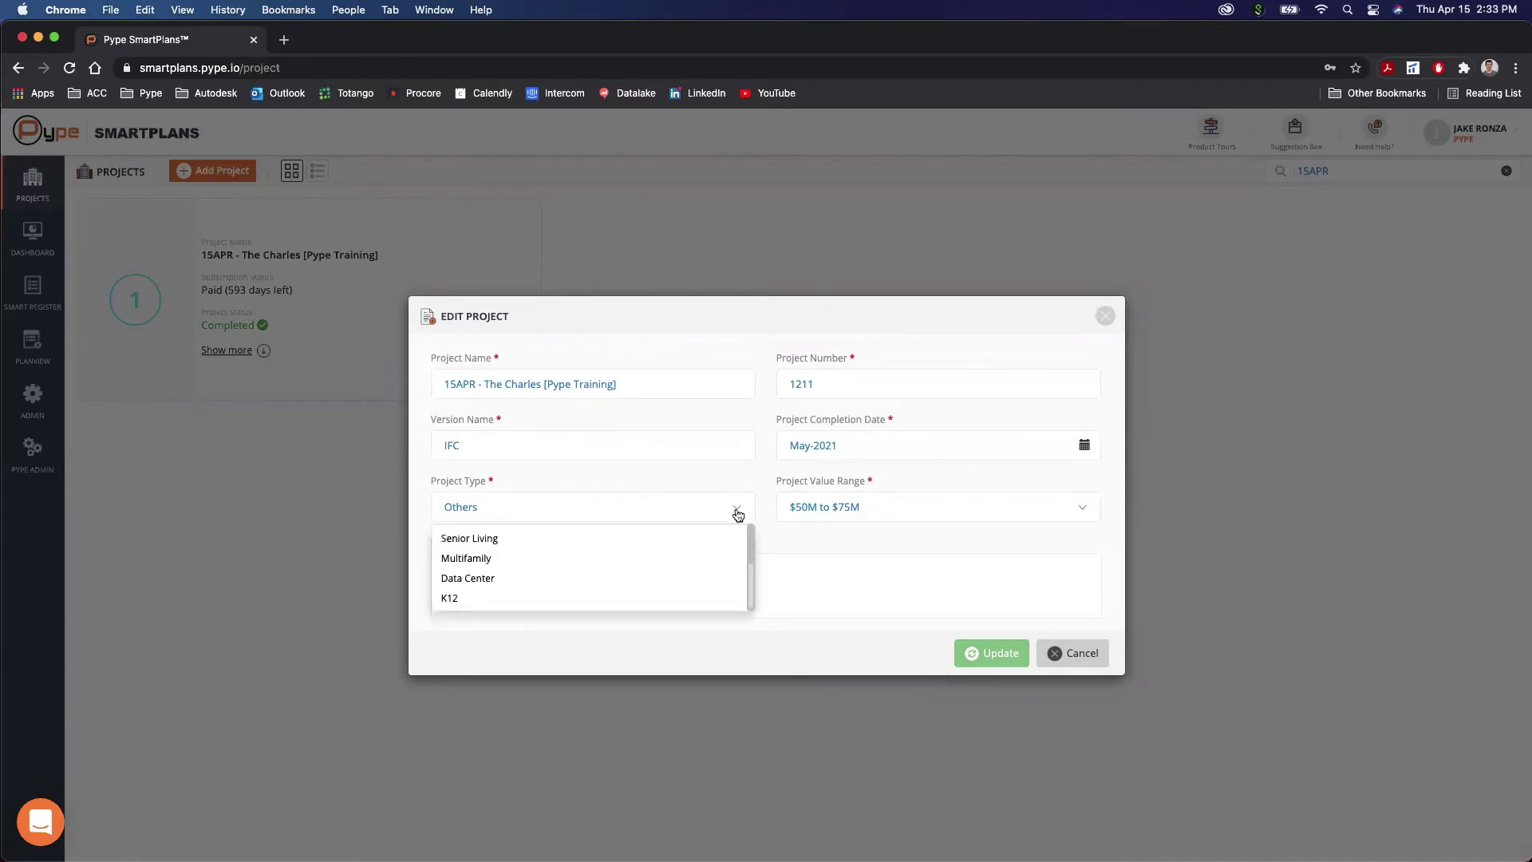
scroll(748, 550, "down", 3)
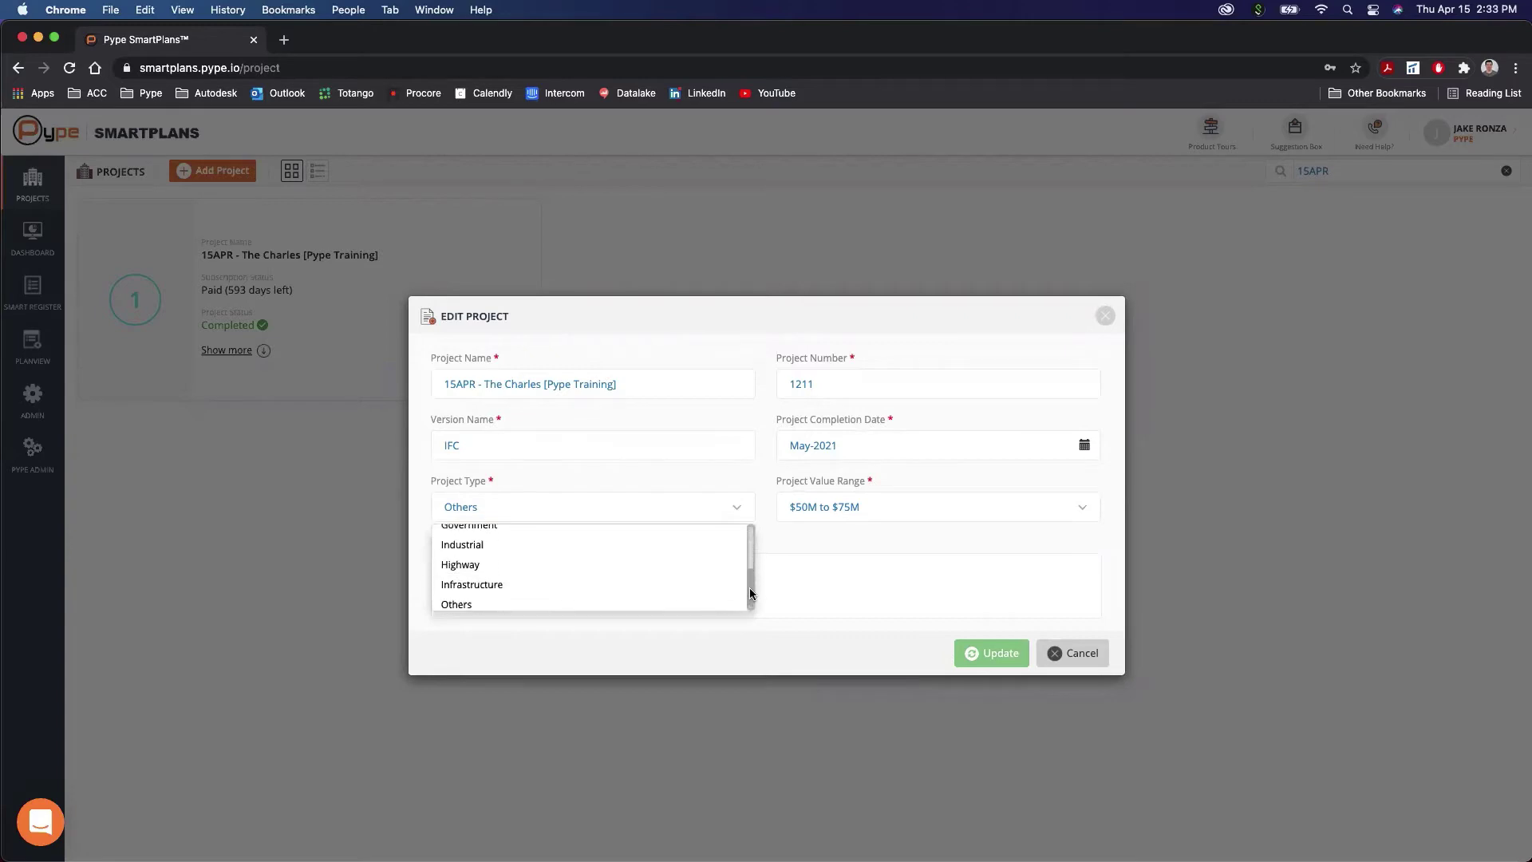
scroll(750, 544, "up", 4)
left_click(1071, 513)
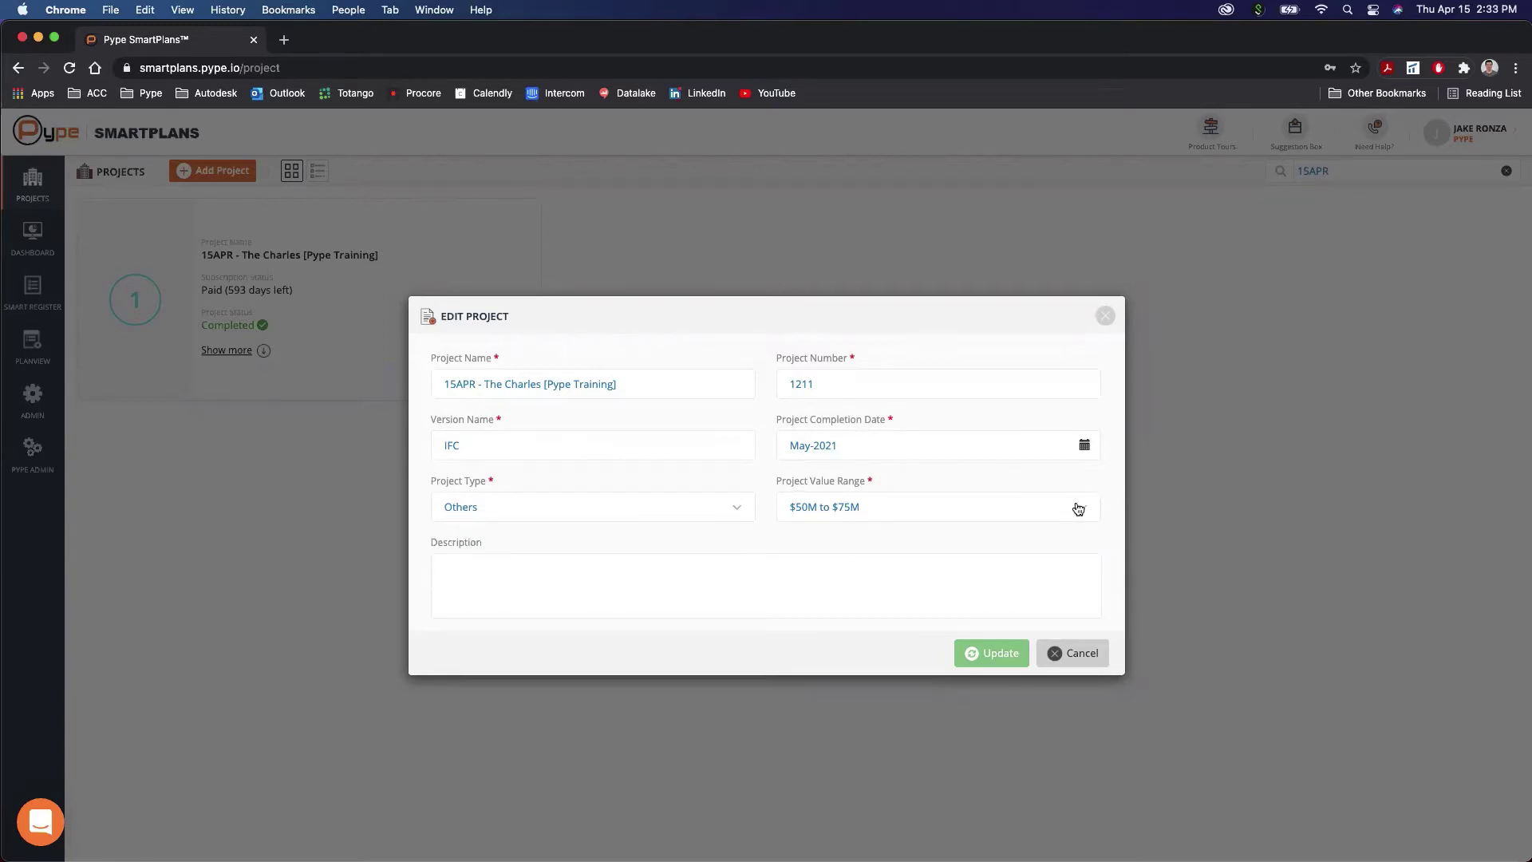
left_click(1073, 511)
scroll(1093, 549, "down", 3)
scroll(1093, 549, "up", 3)
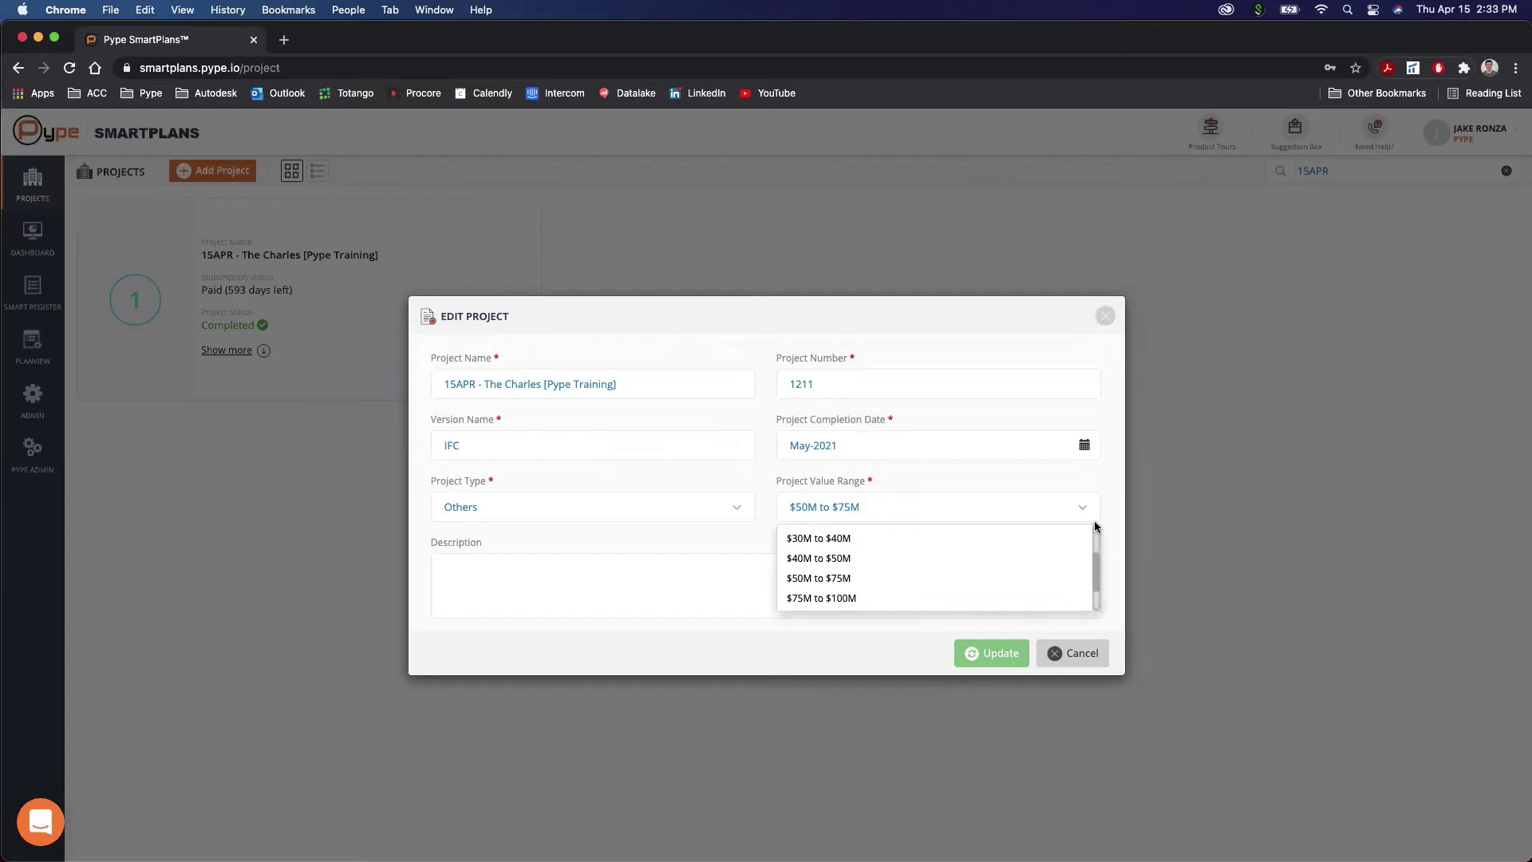
left_click(759, 350)
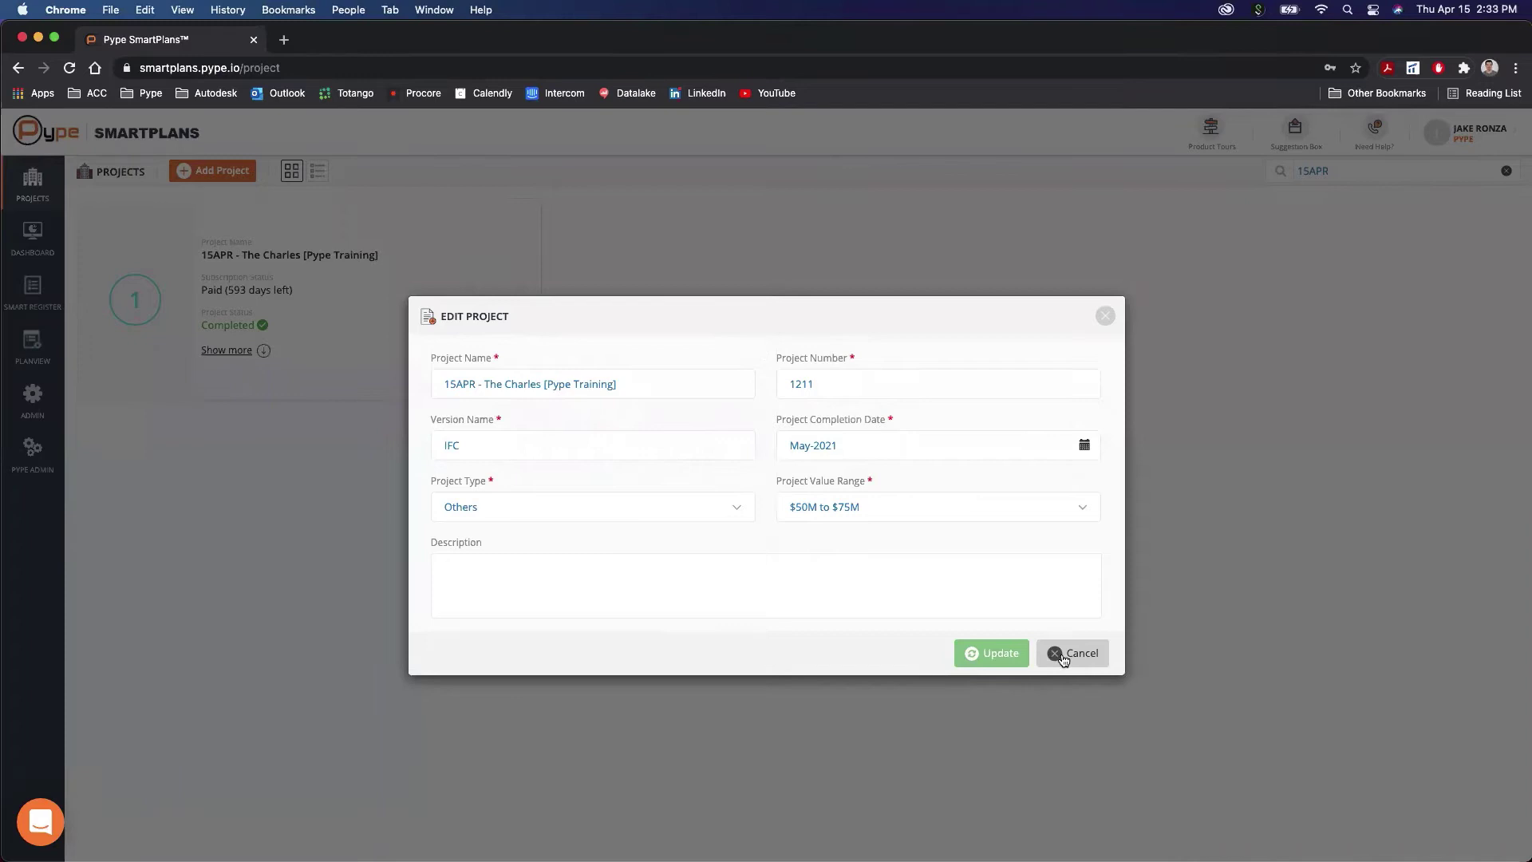
left_click(1062, 656)
mouse_move(387, 361)
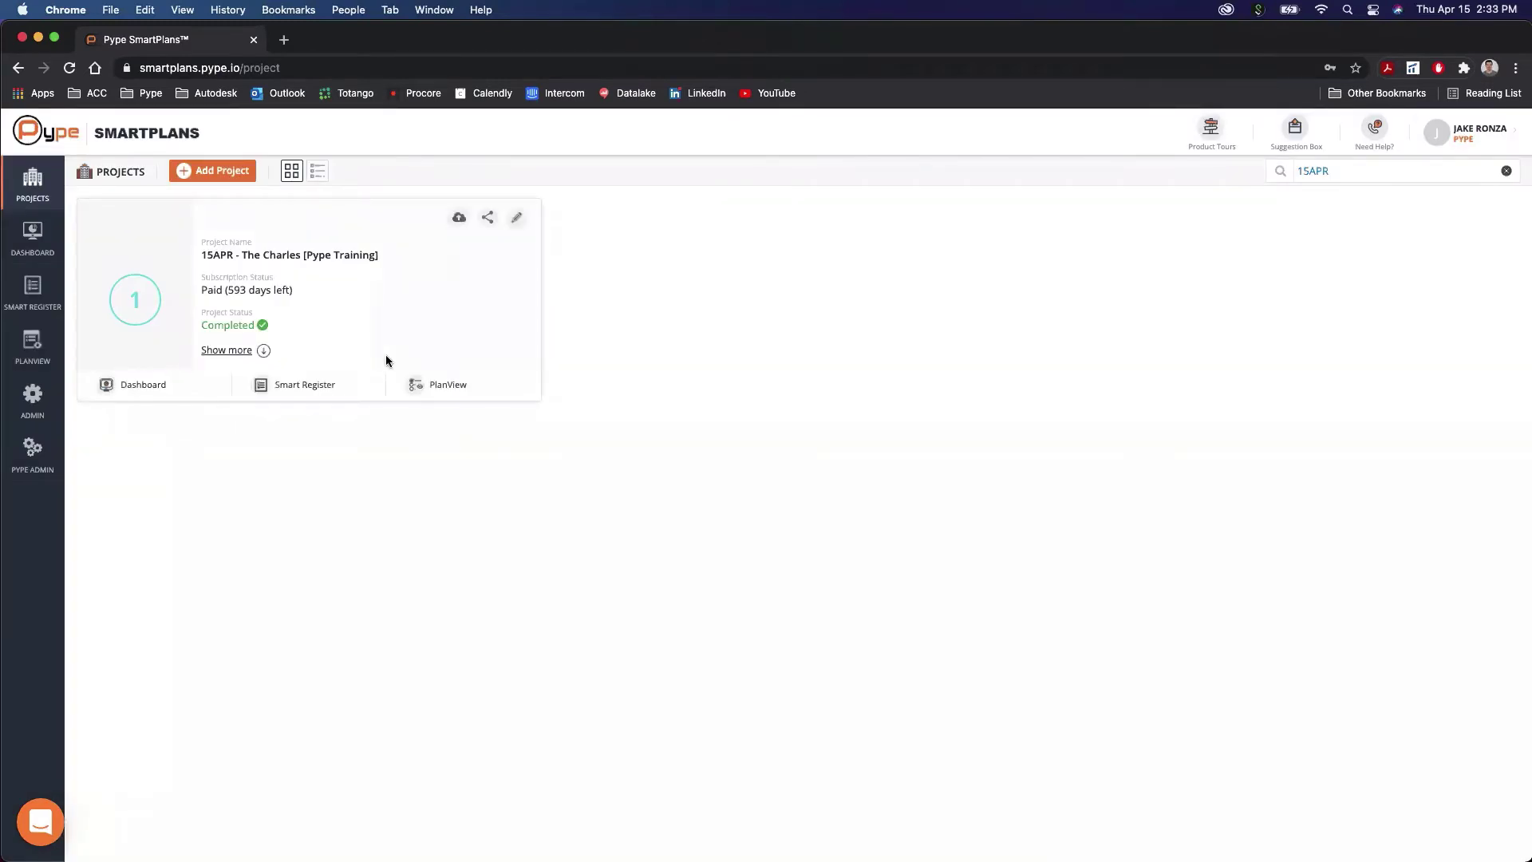
left_click(459, 219)
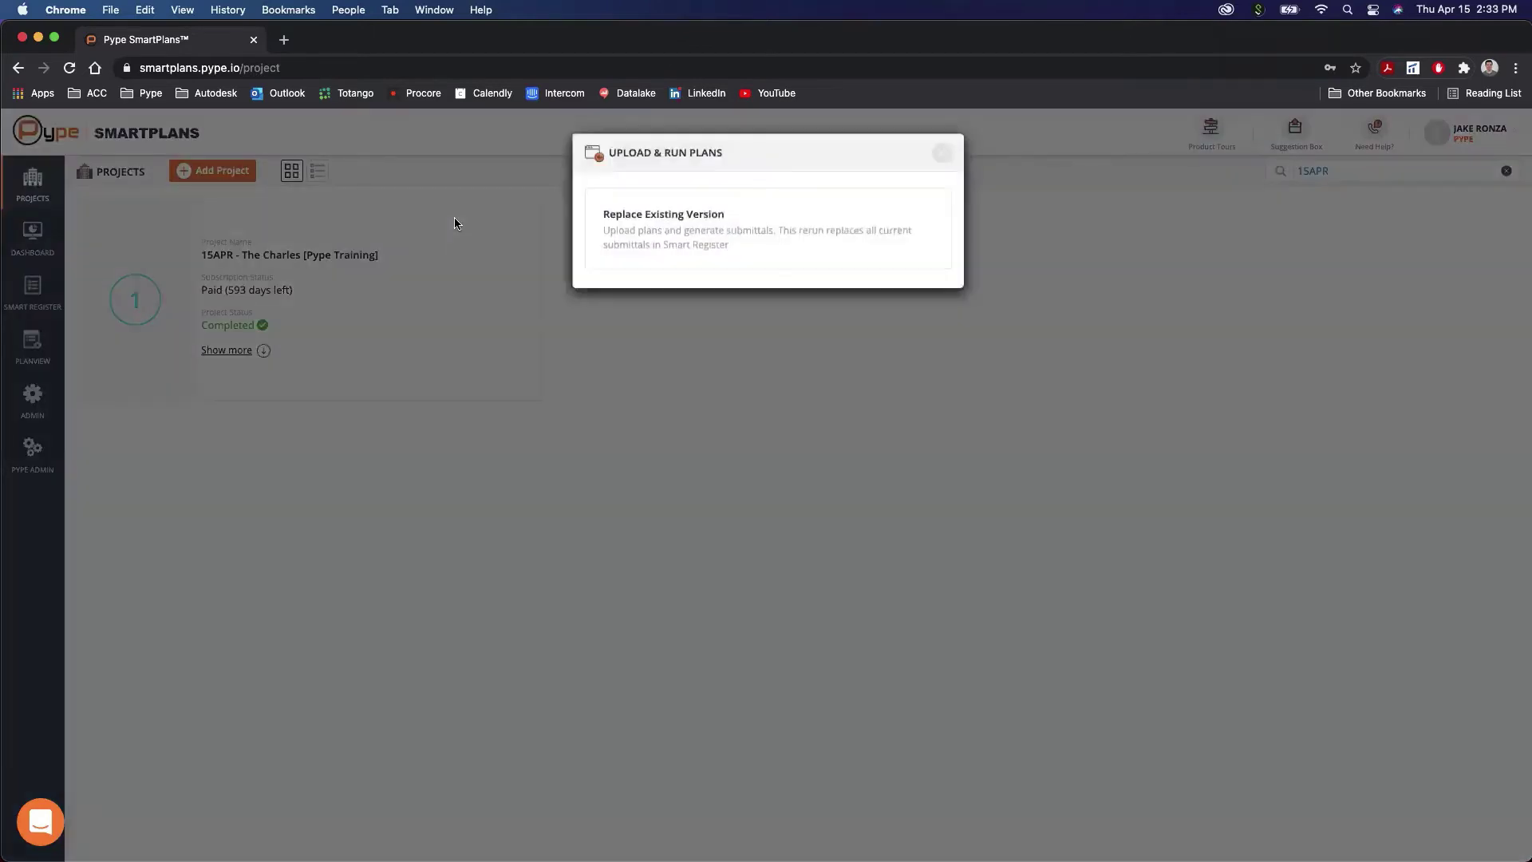
left_click(752, 248)
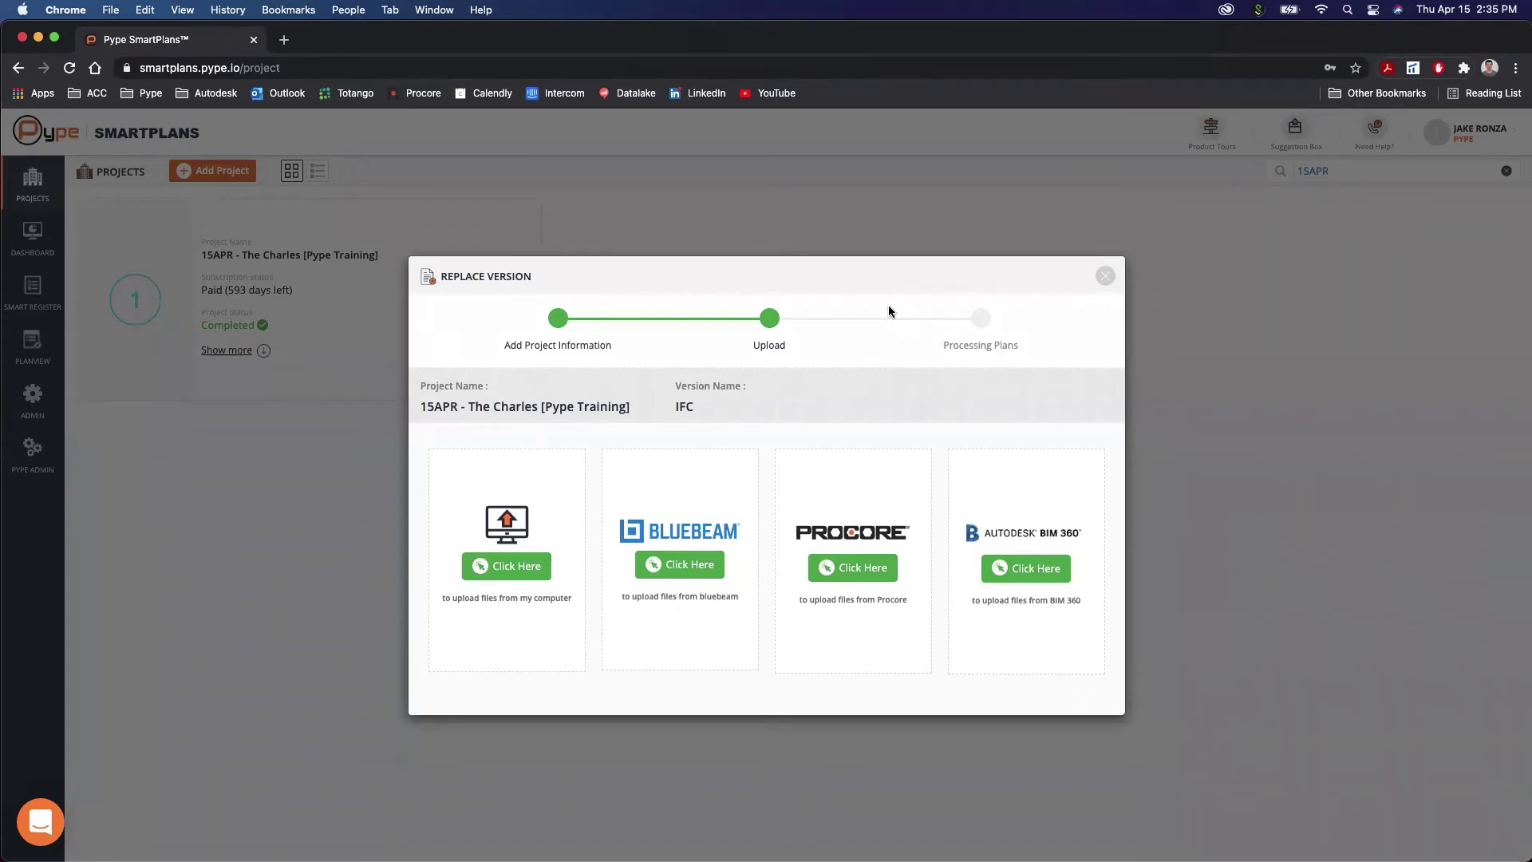
left_click(1105, 277)
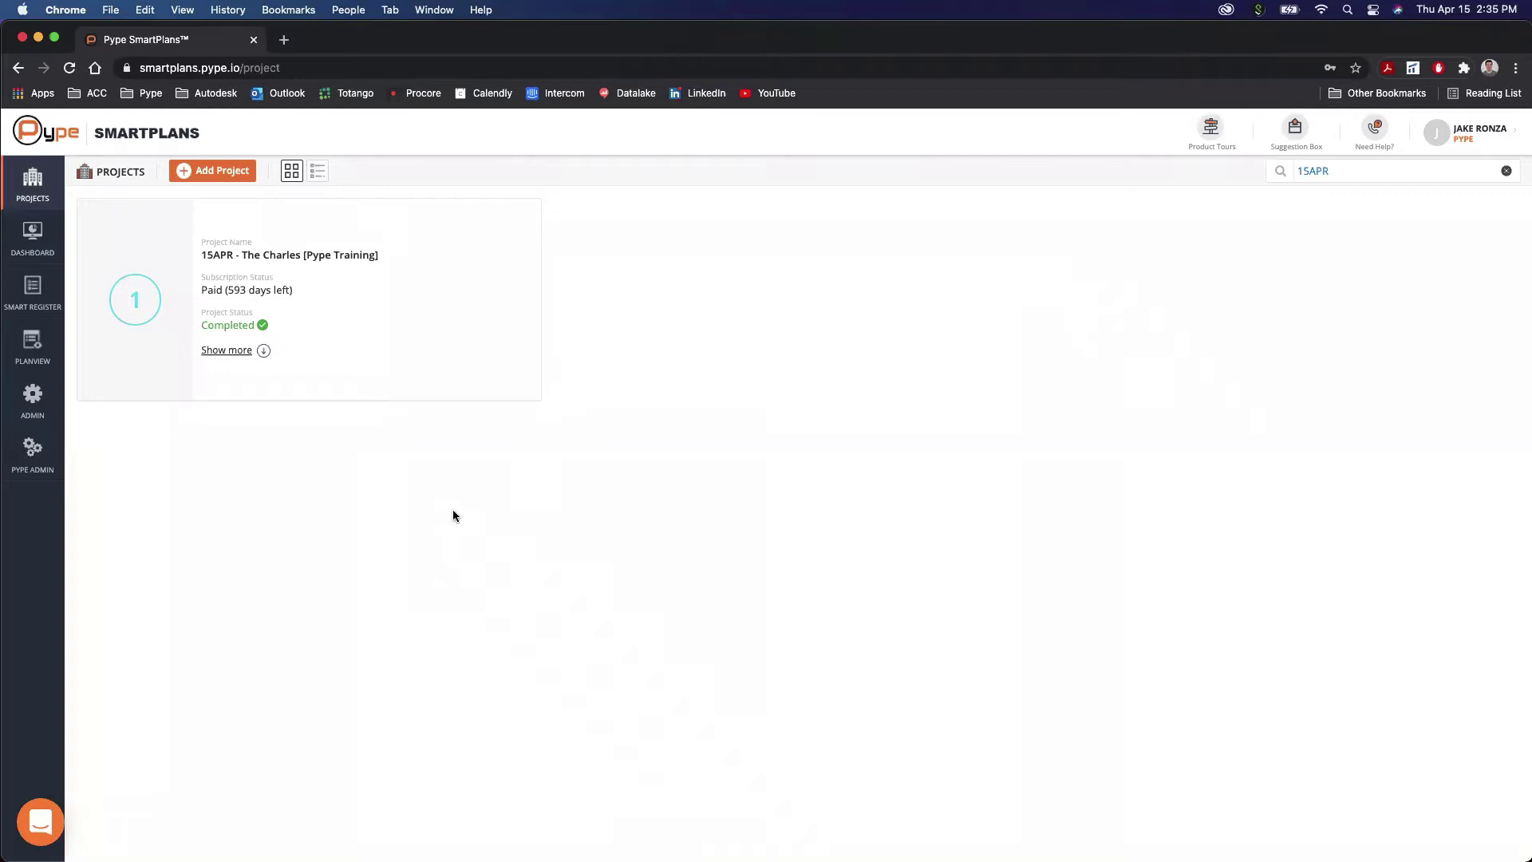
mouse_move(374, 309)
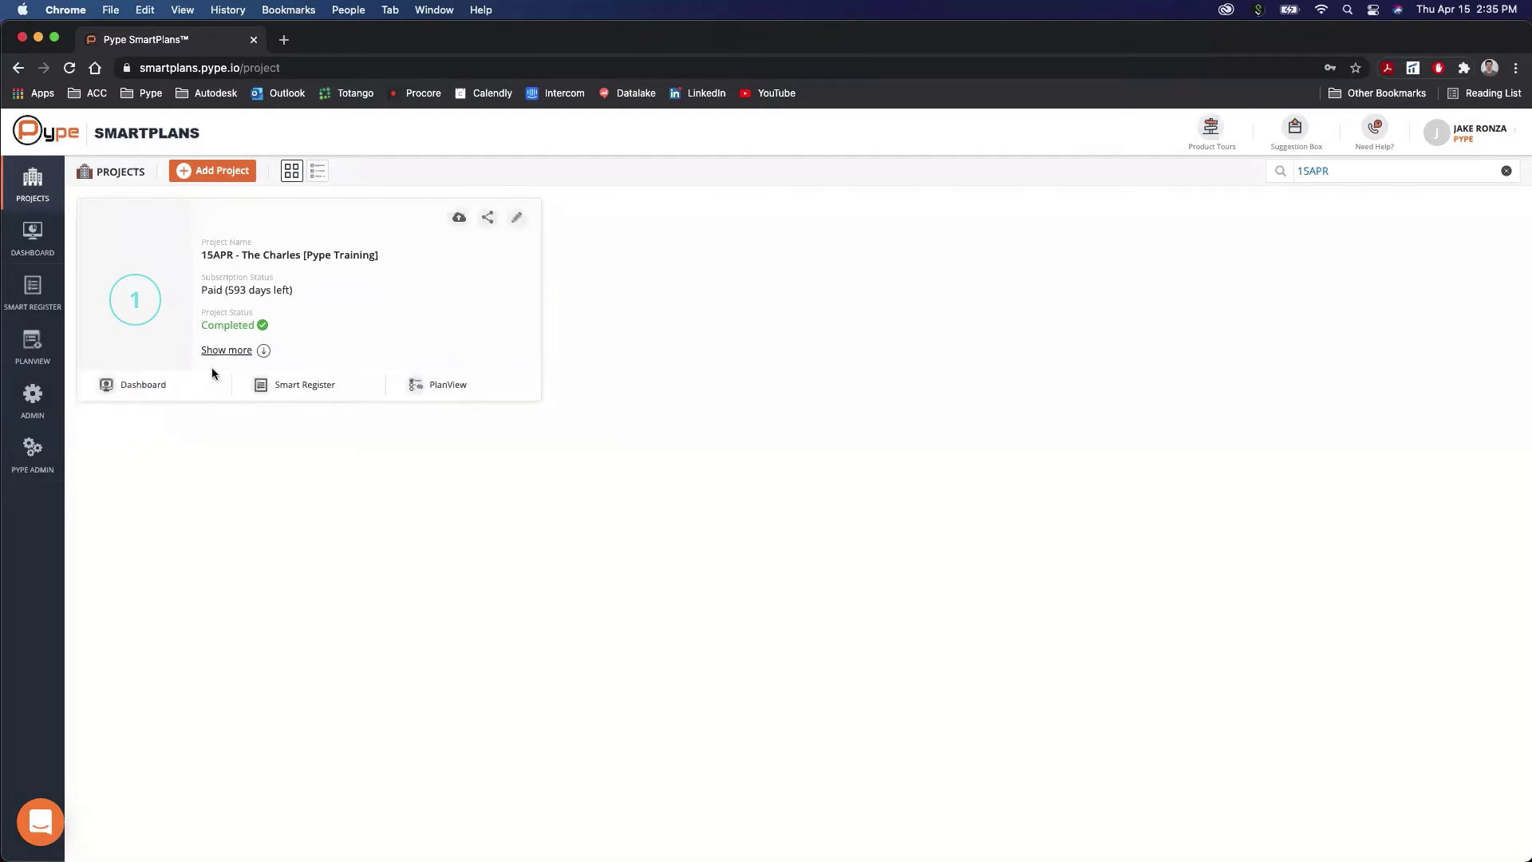
left_click(147, 386)
left_click(225, 350)
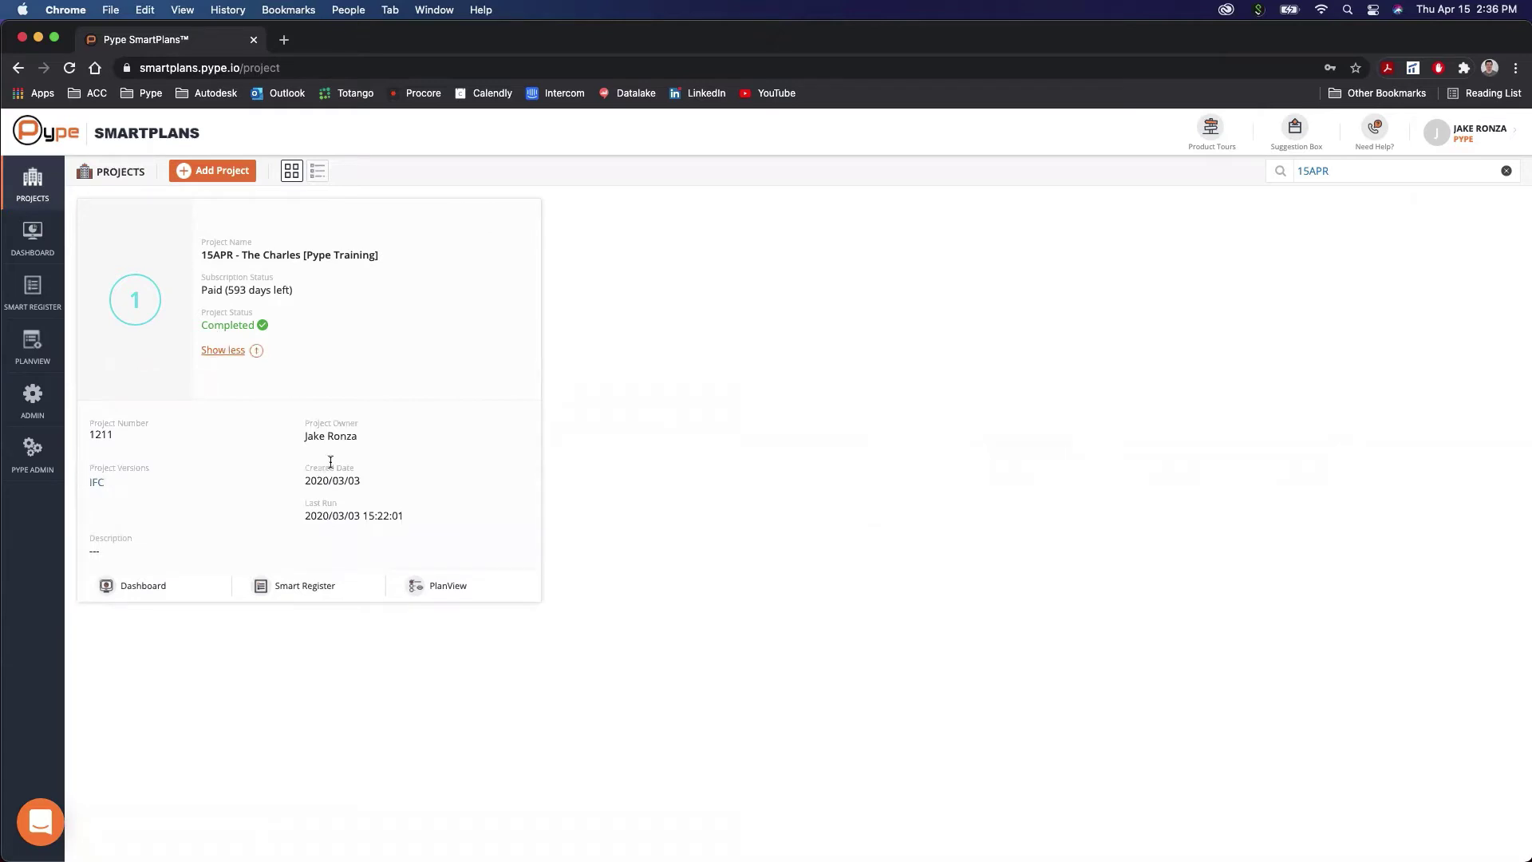
left_click(225, 354)
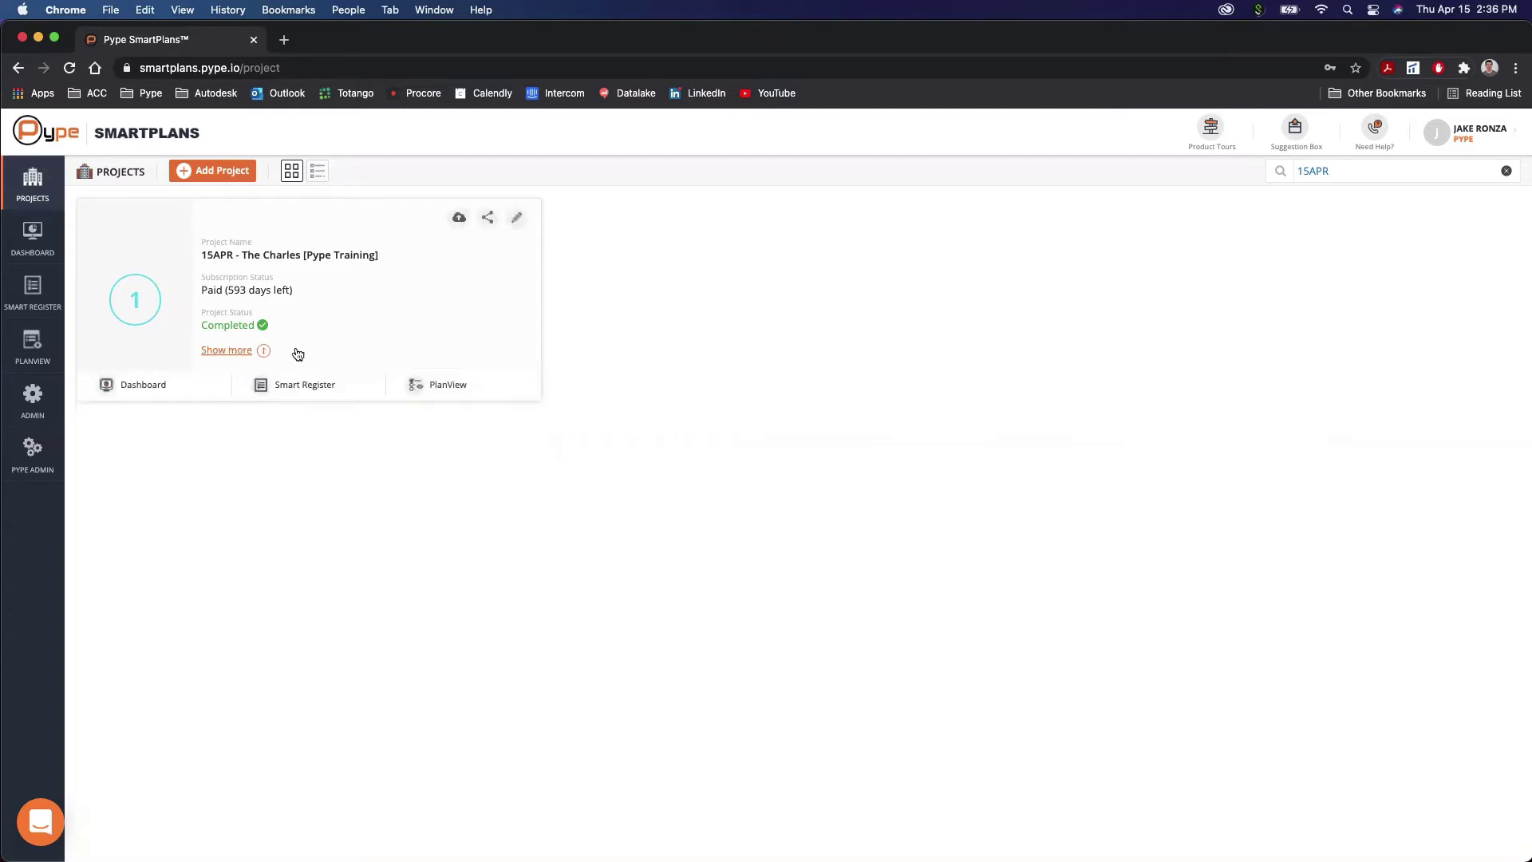
Step: From the 15APR project's dashboard, open the Smart Register filtered to Action/Informational submittals
left_click(150, 392)
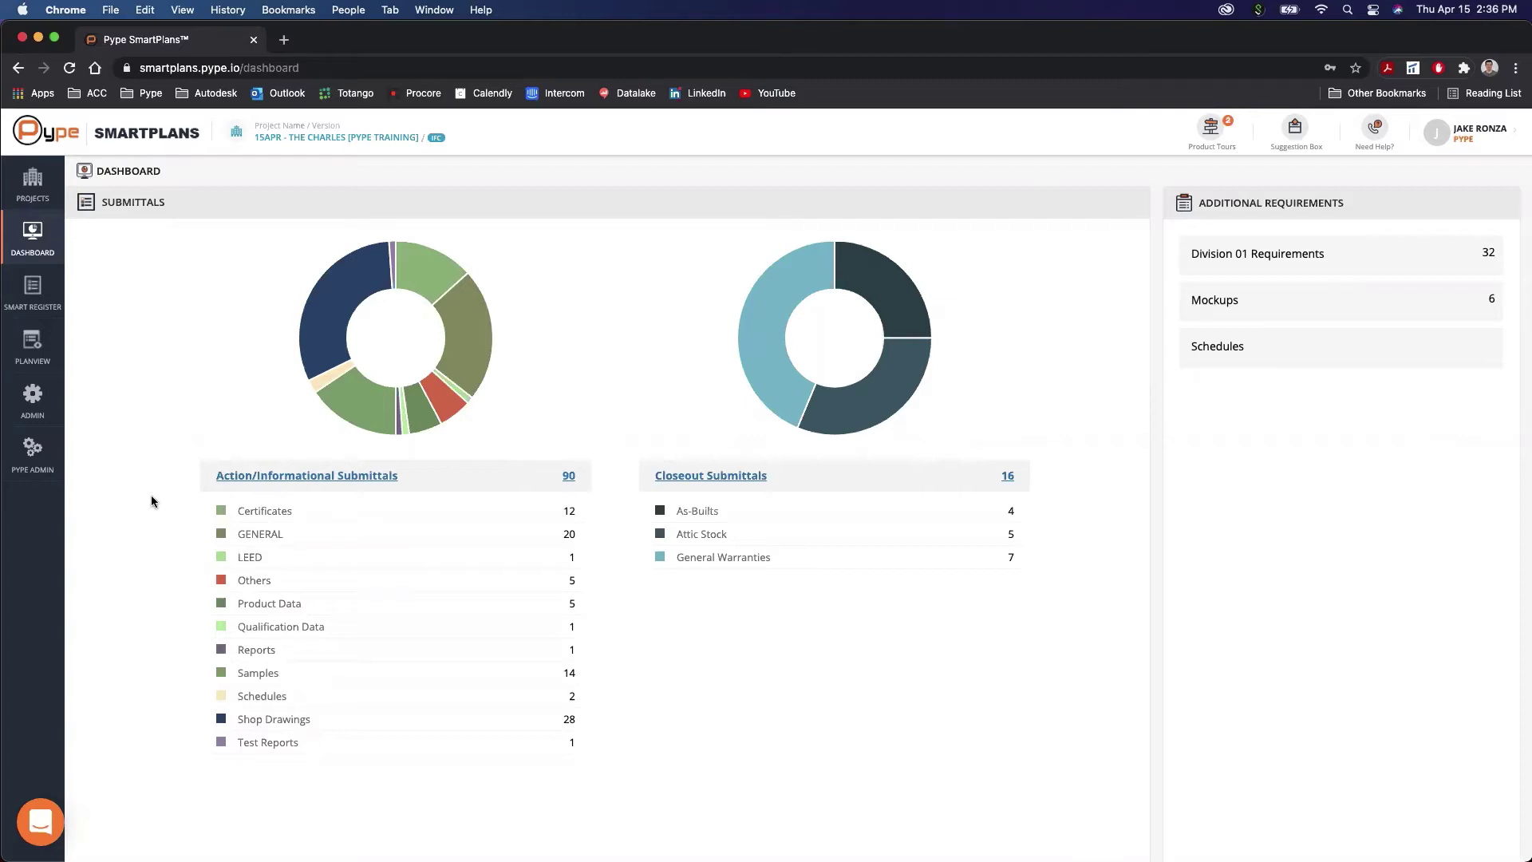
left_click(270, 476)
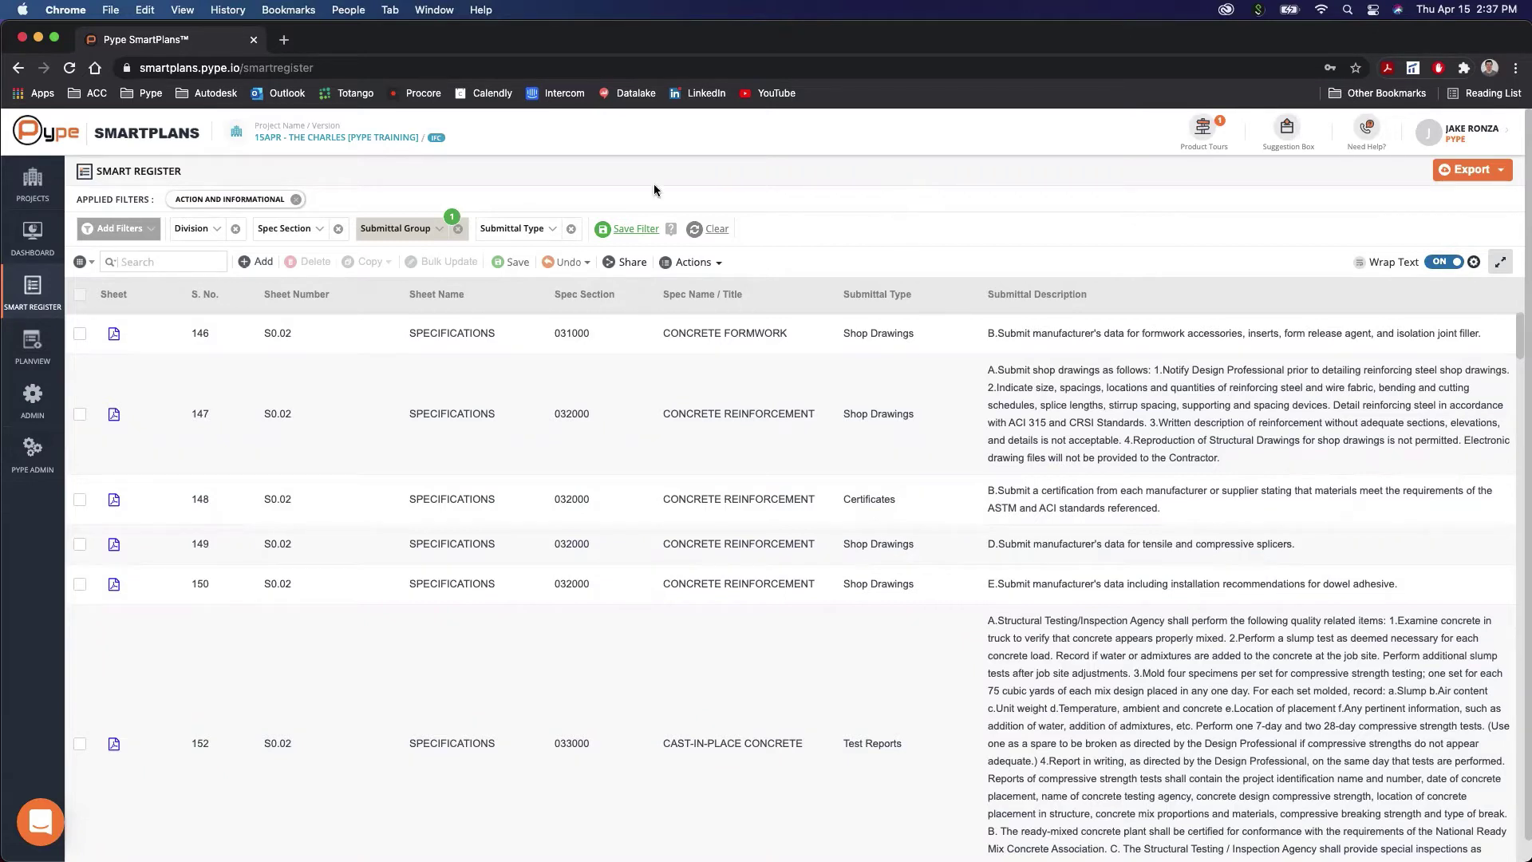
Step: Remove the Action/Informational group filter and preview the submittal type and group filter options
left_click(295, 199)
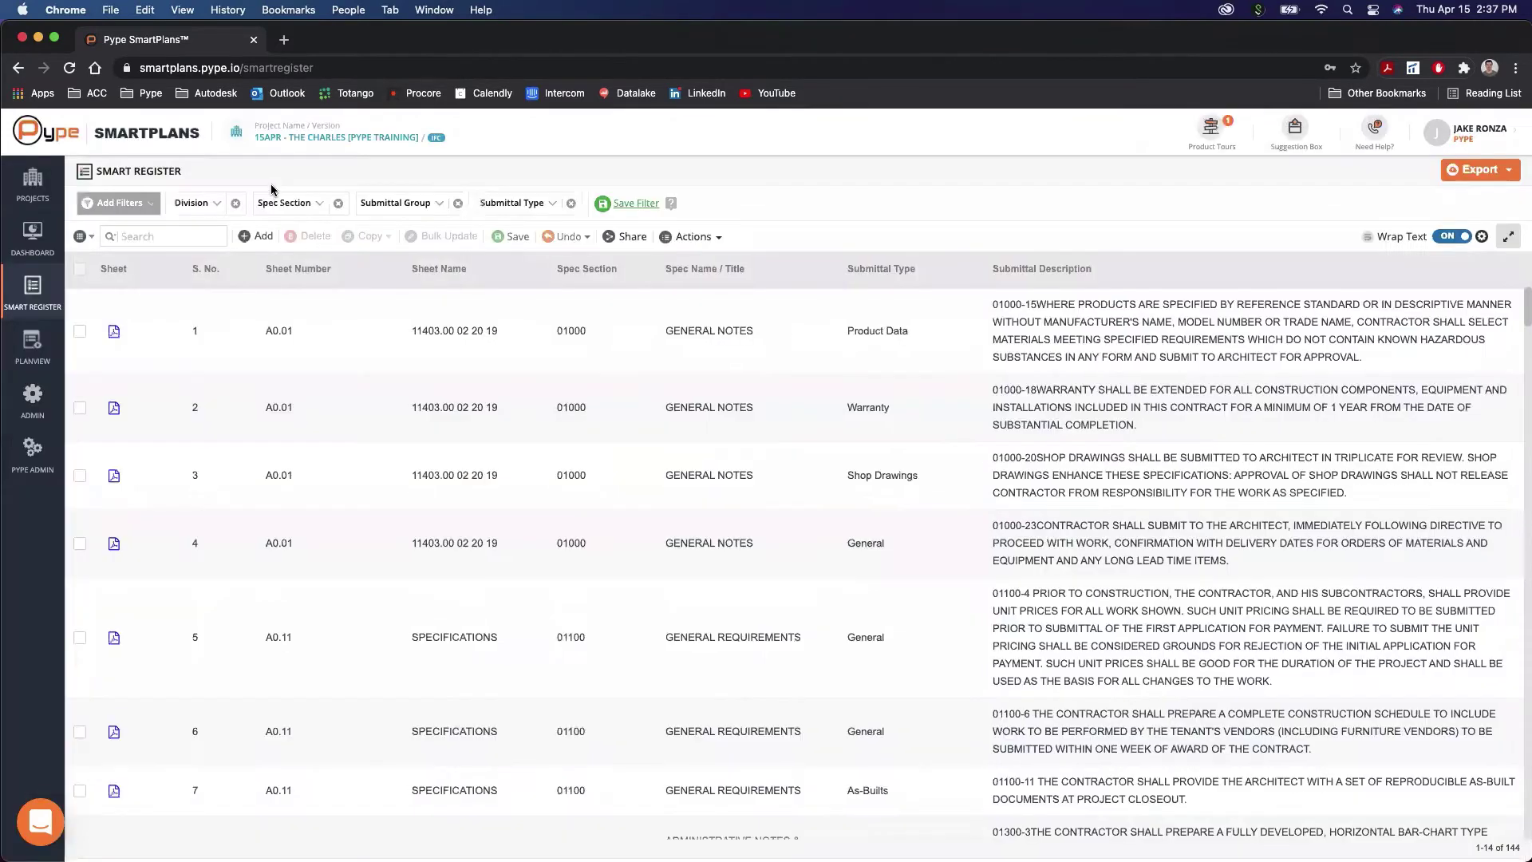
left_click(526, 204)
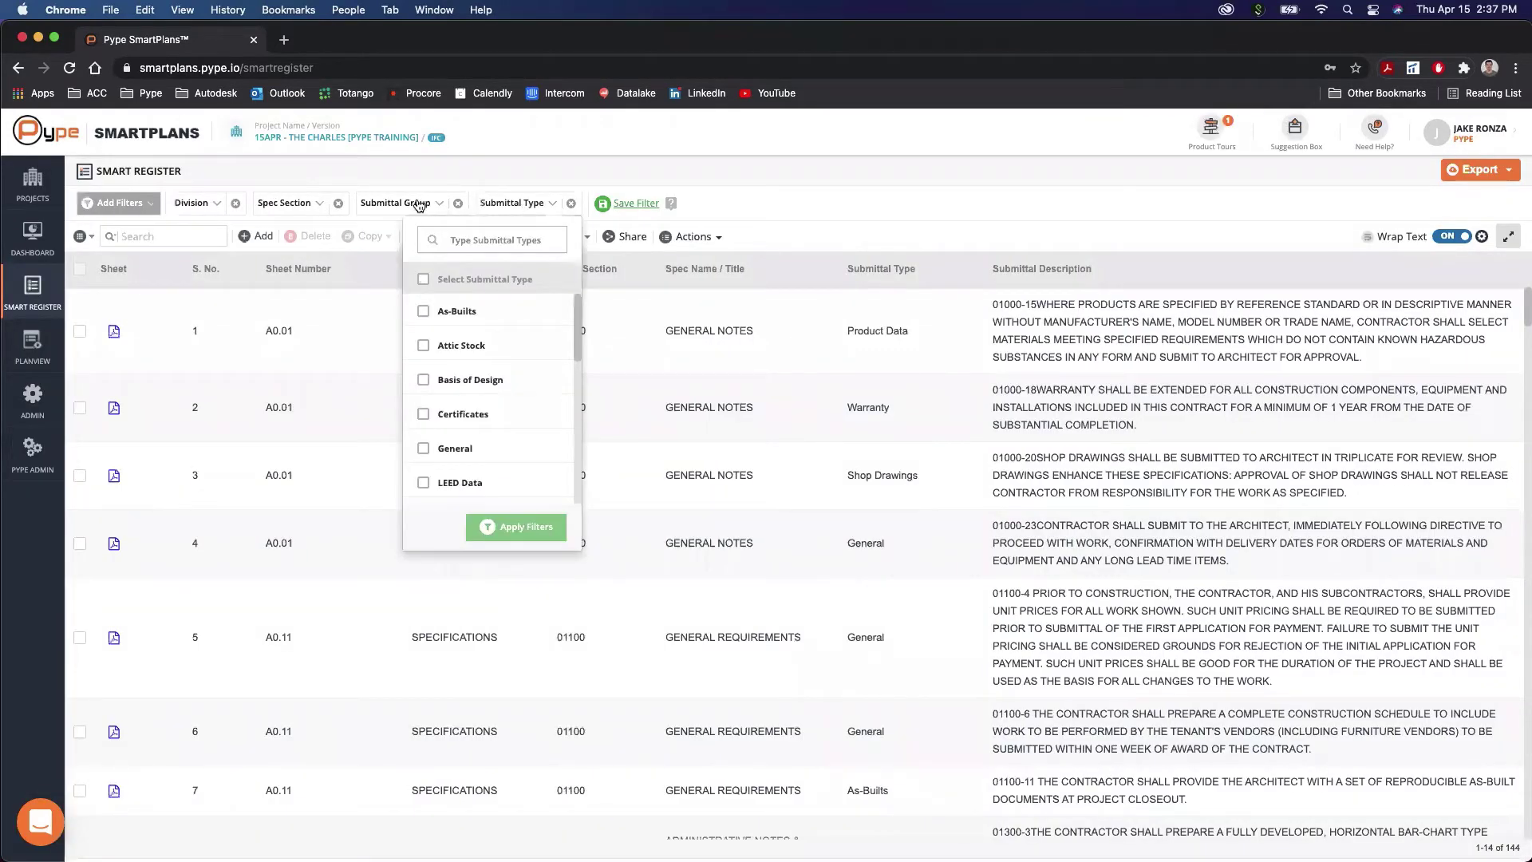
left_click(420, 204)
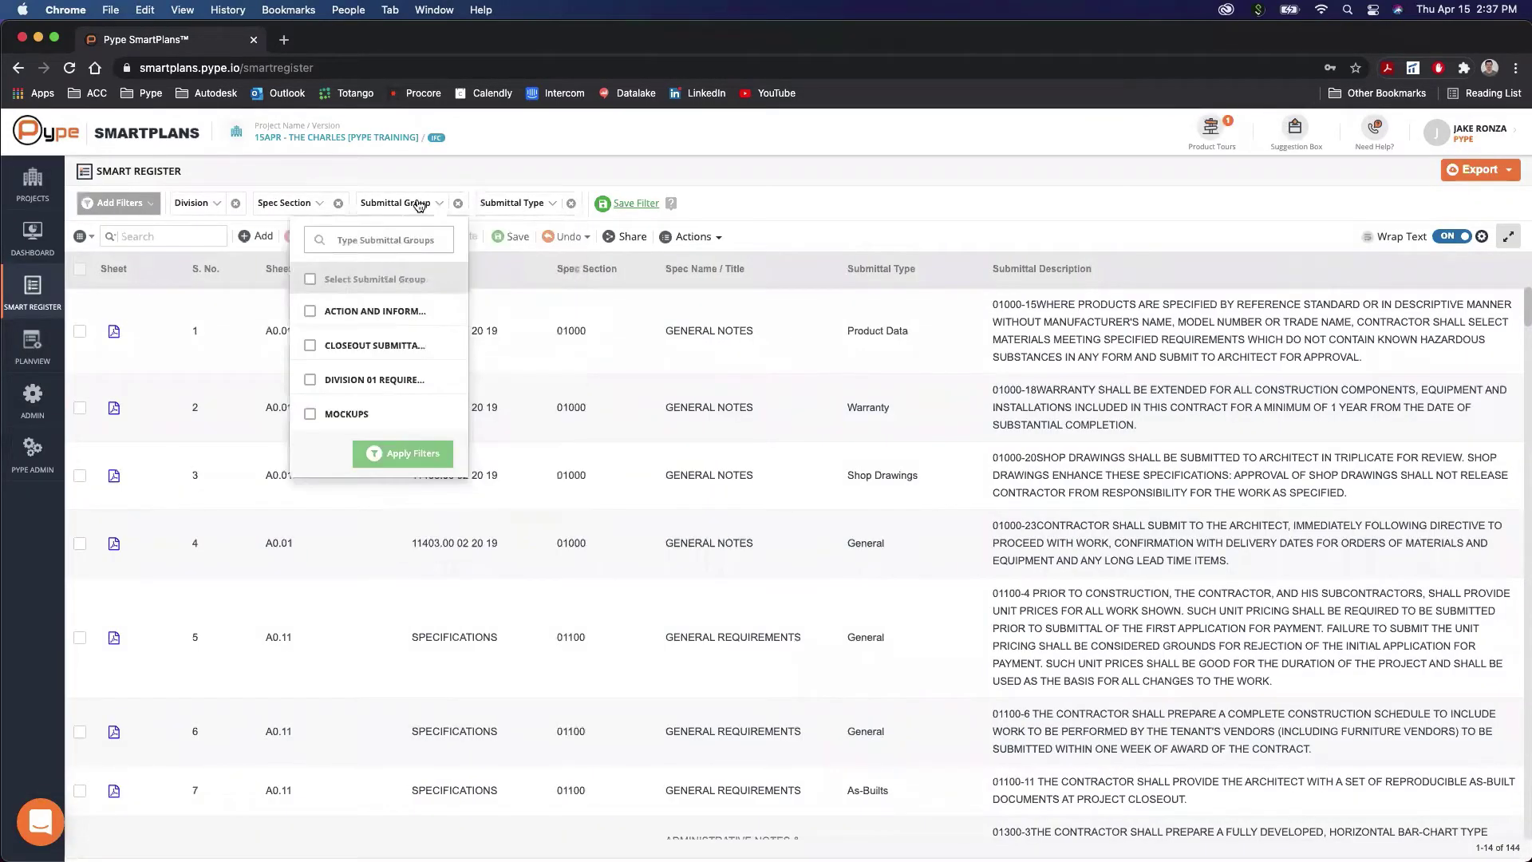
left_click(533, 206)
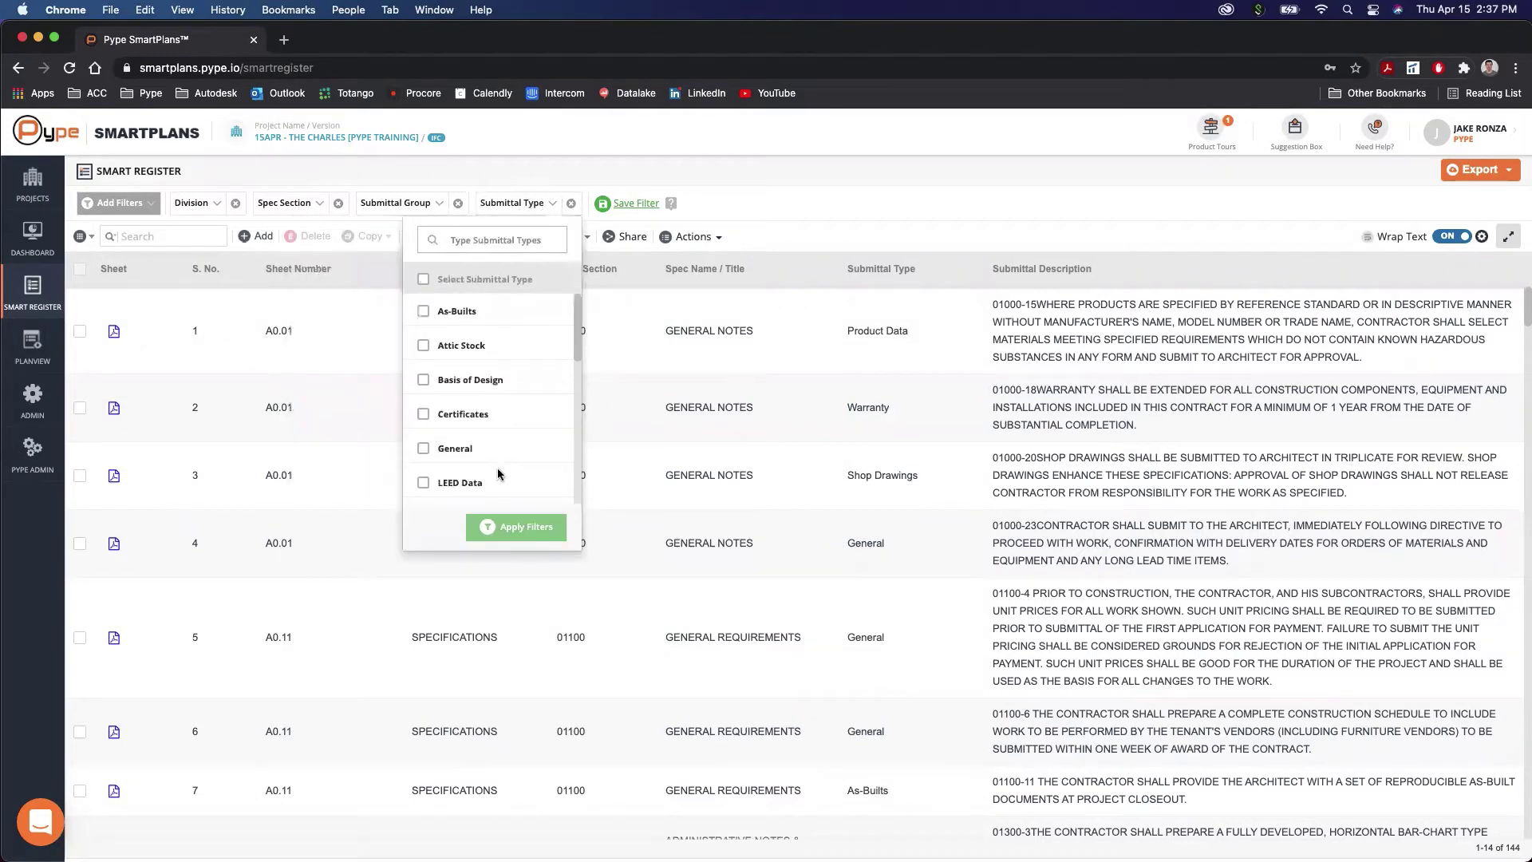
Step: Scroll through the Spec Section filter list without choosing any section, then close it
left_click(303, 208)
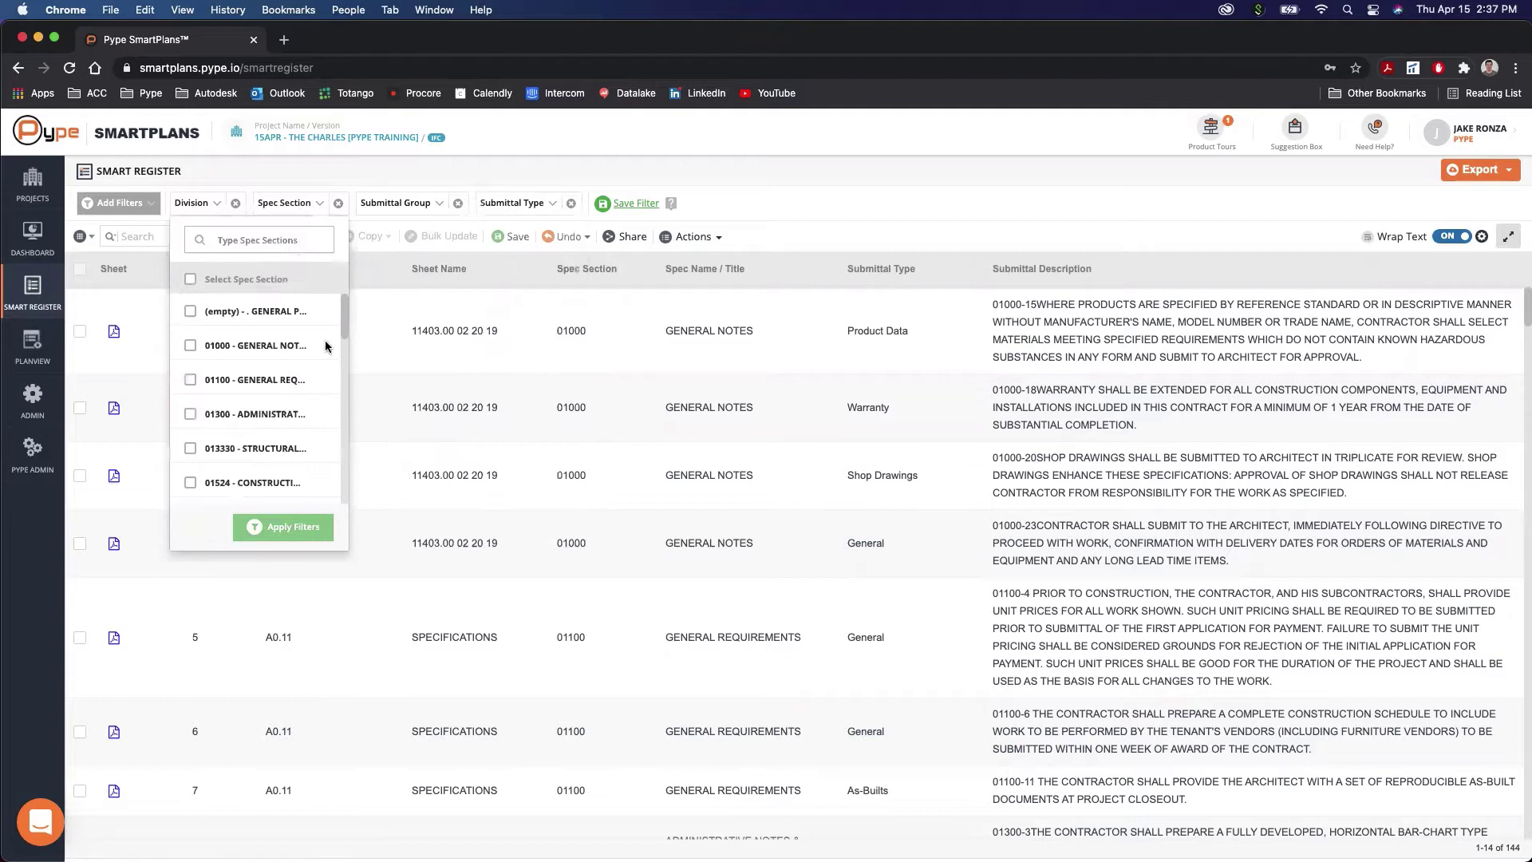
left_click_drag(345, 369, 350, 309)
left_click(334, 176)
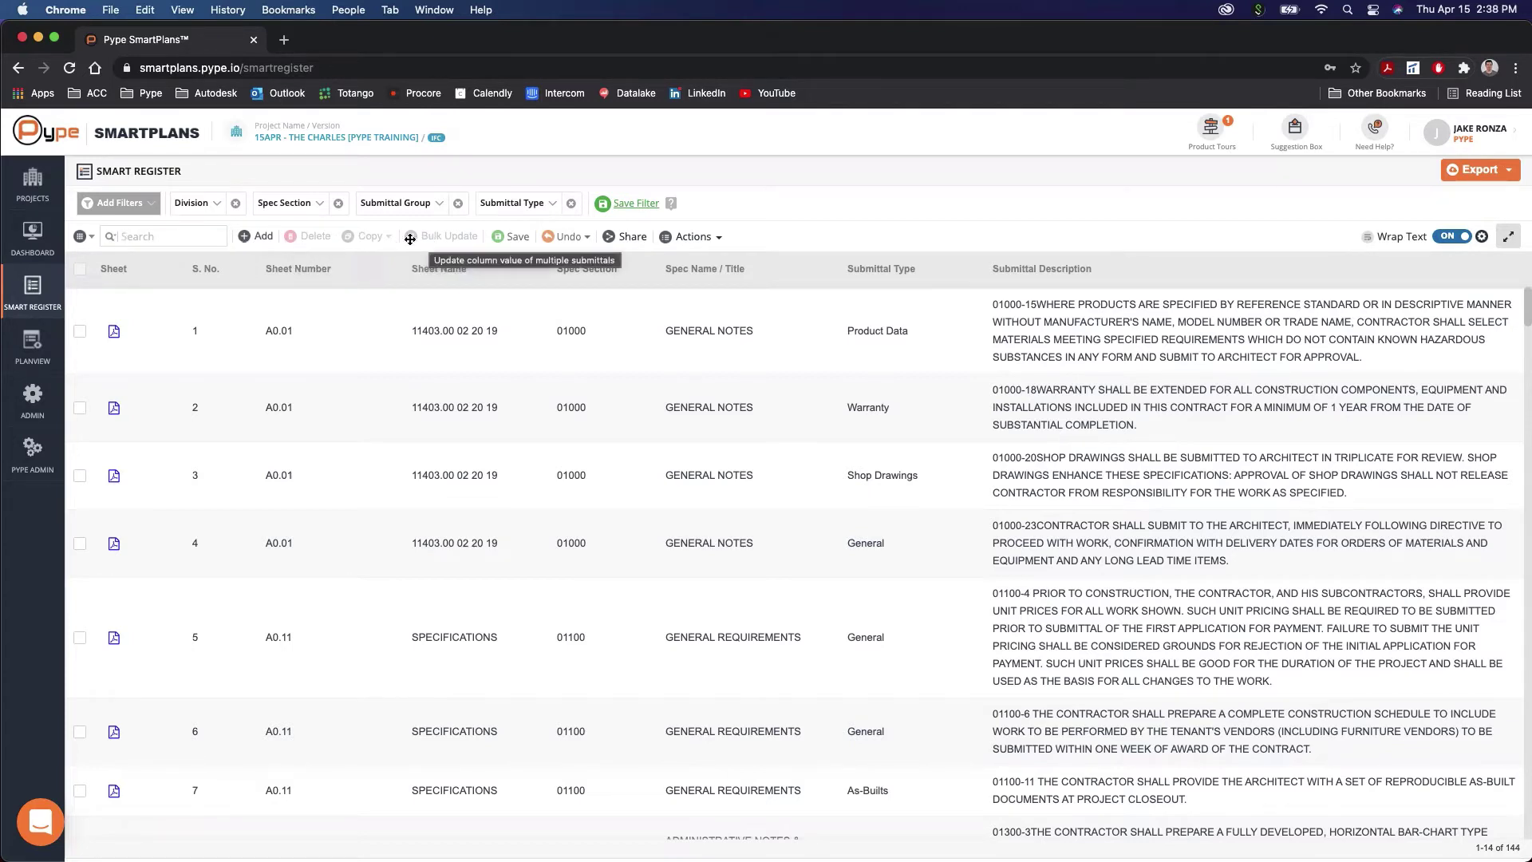
Step: Select the first 01000 General Notes submittal and open its sheet A0.01 in Plan View
left_click(80, 331)
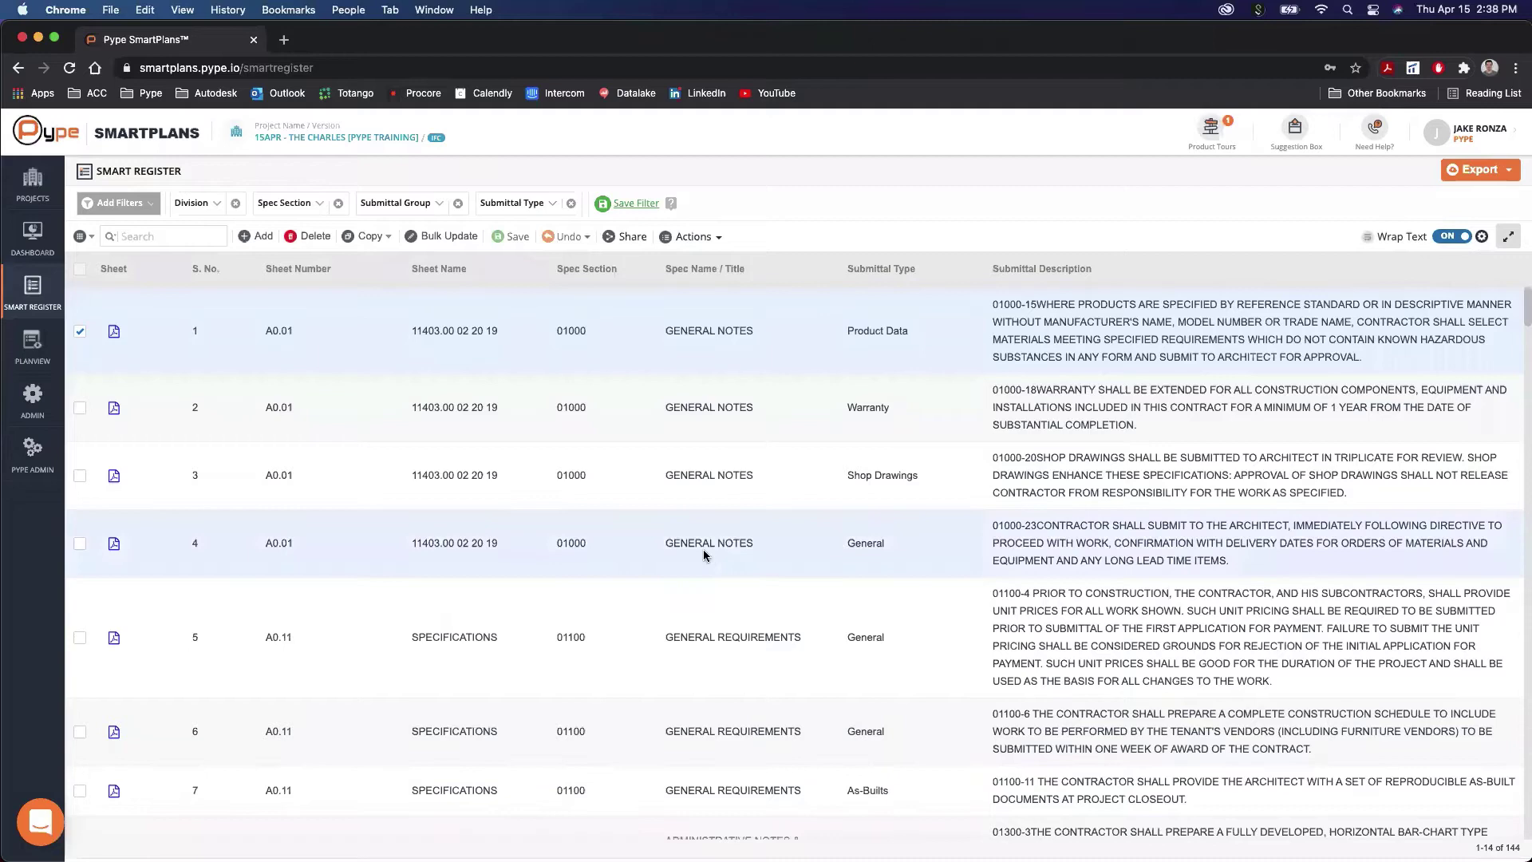
scroll(706, 550, "down", 3)
scroll(672, 664, "down", 5)
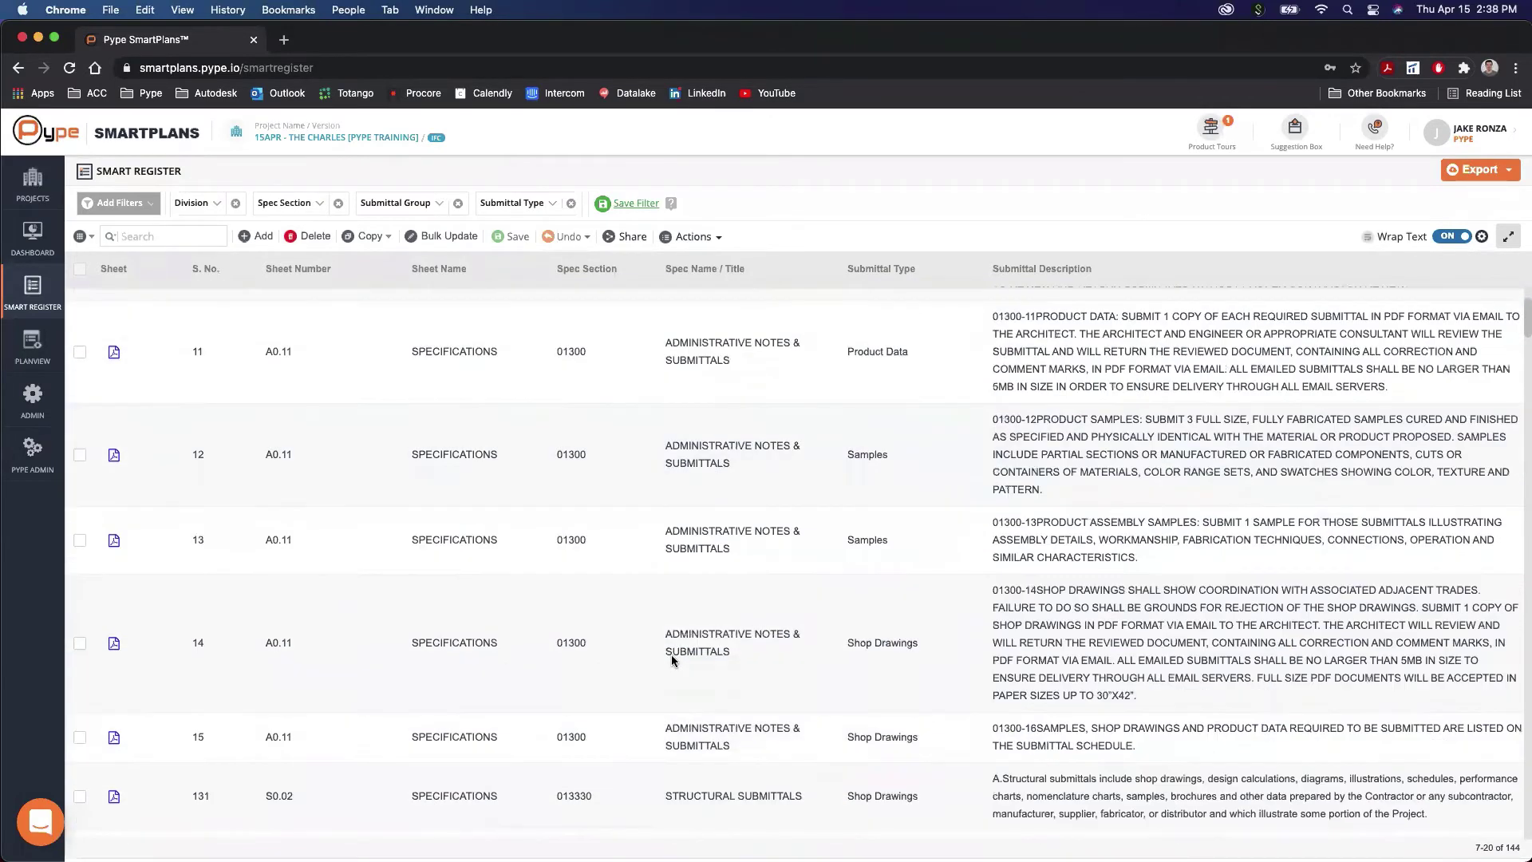
scroll(673, 662, "up", 10)
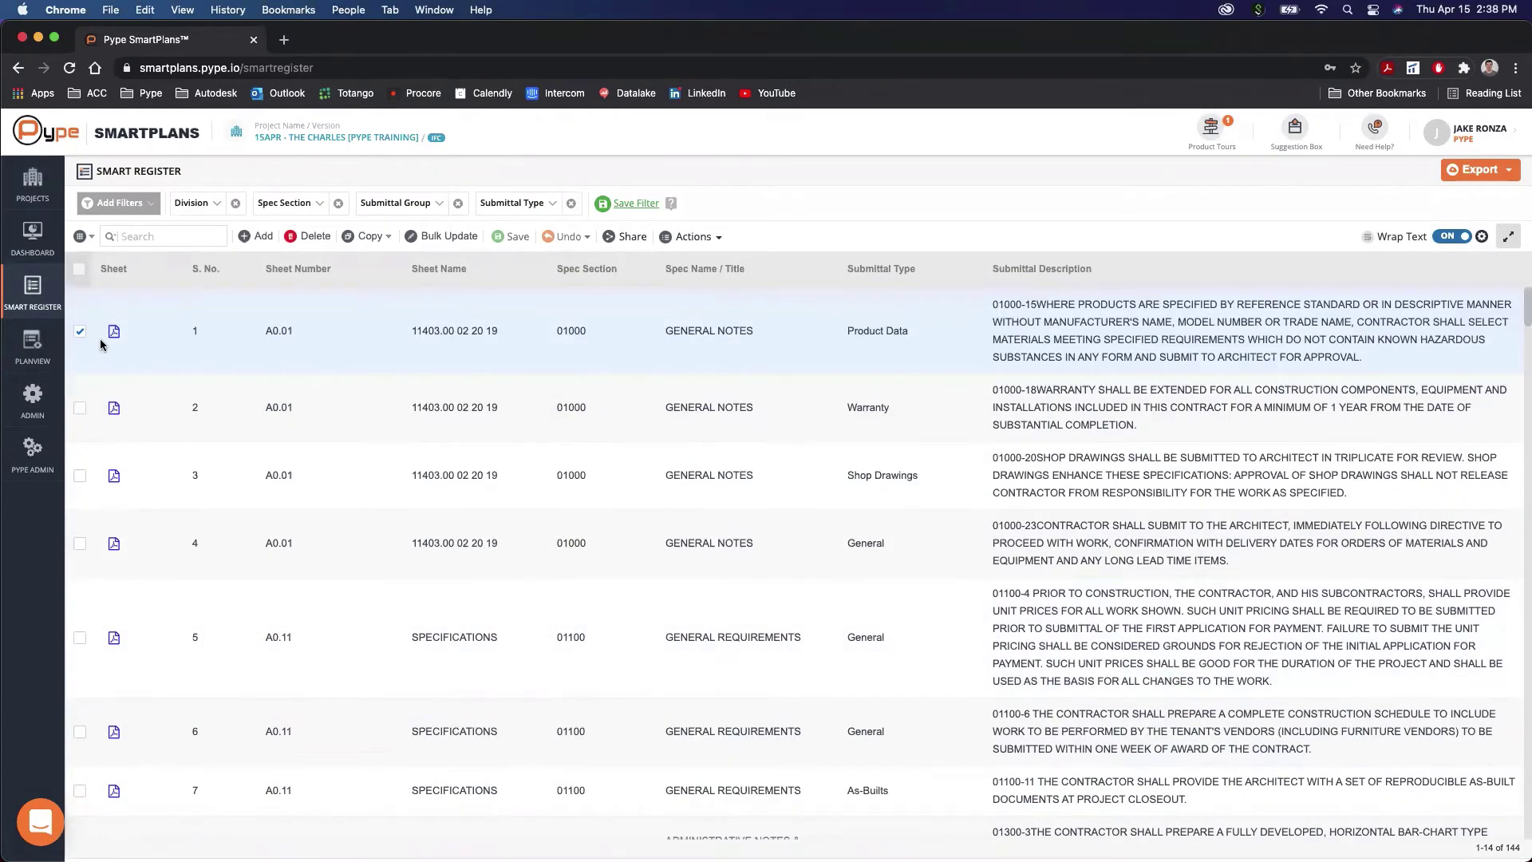
left_click(114, 331)
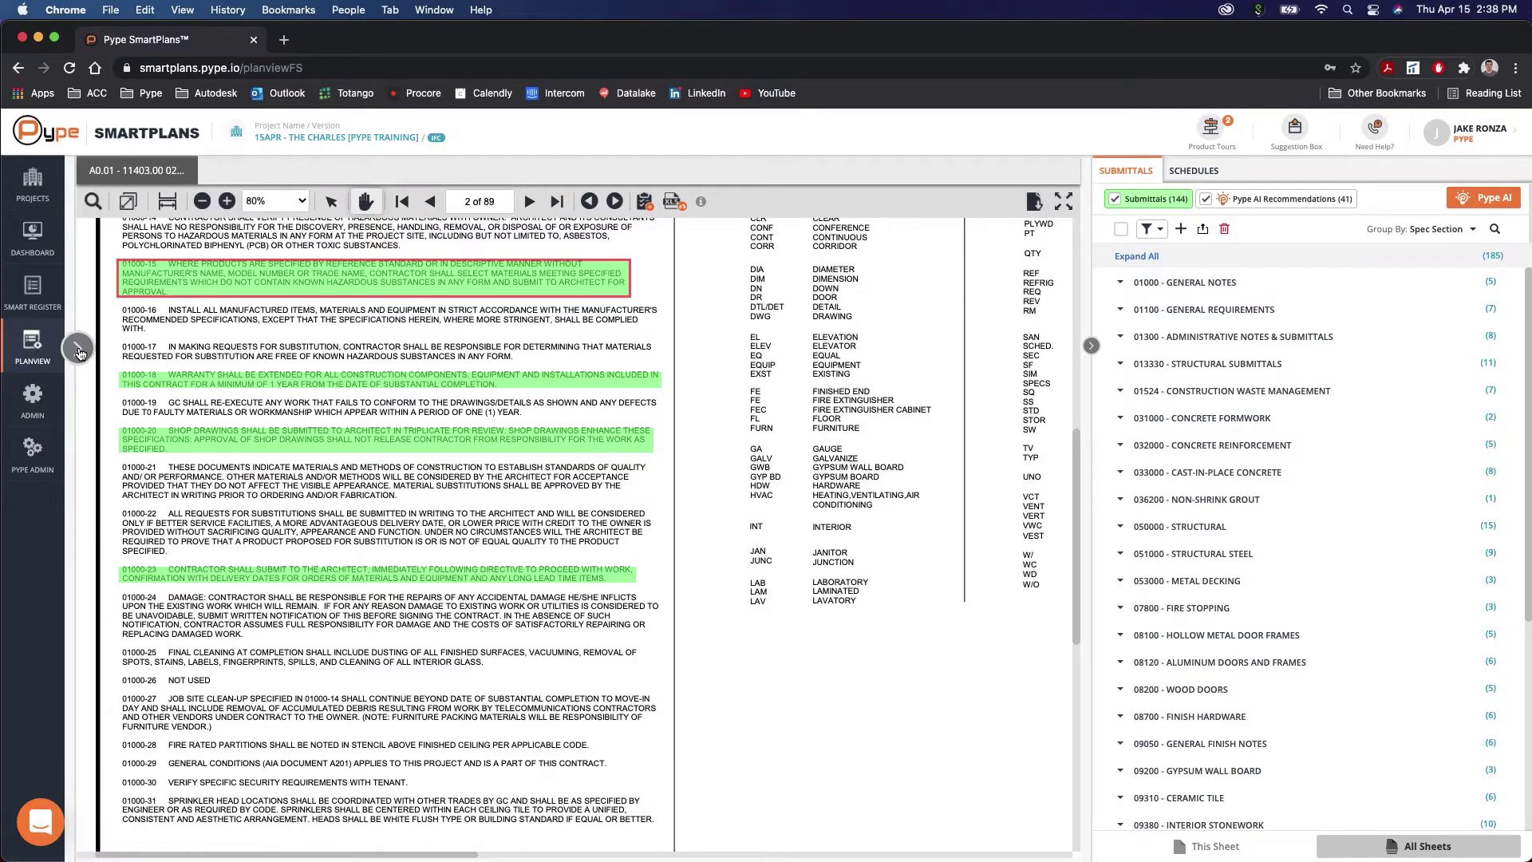
Step: Preview sheets in List View, expanding and collapsing Architectural, then return to Grid View thumbnails
left_click(79, 351)
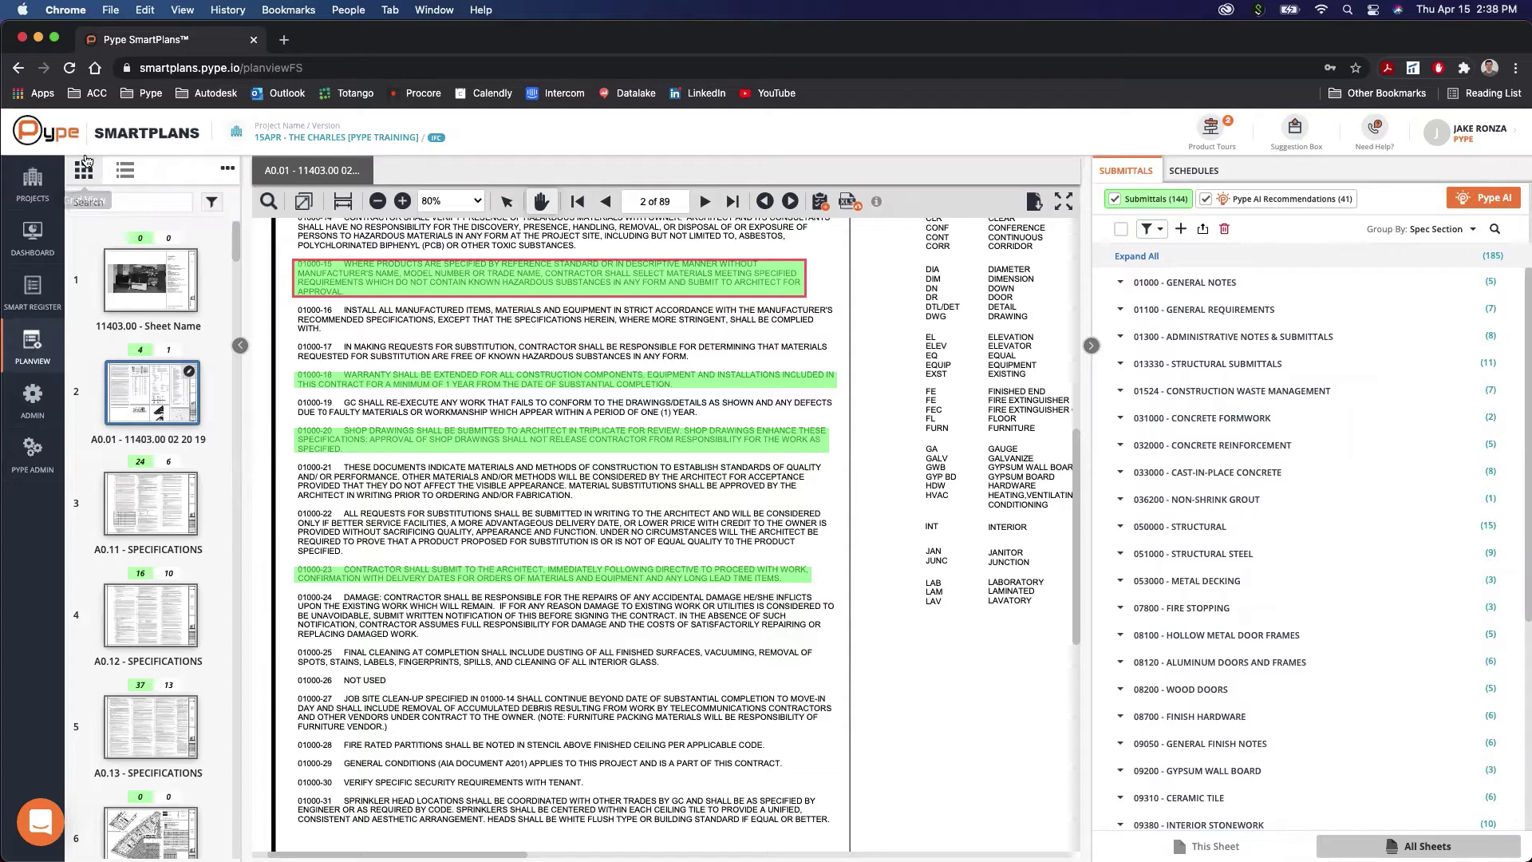
left_click(126, 172)
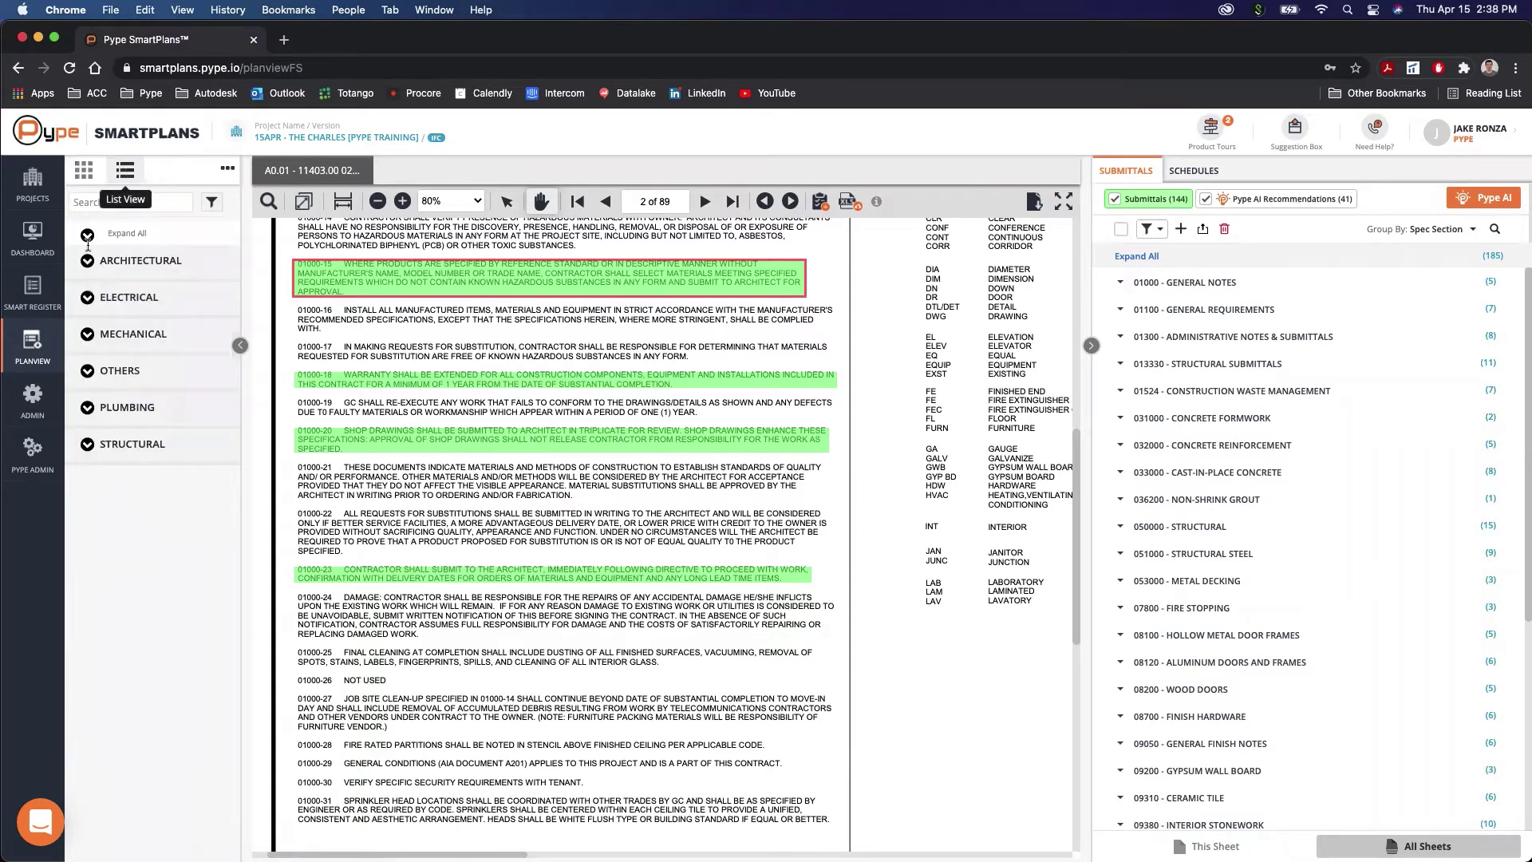
left_click(87, 263)
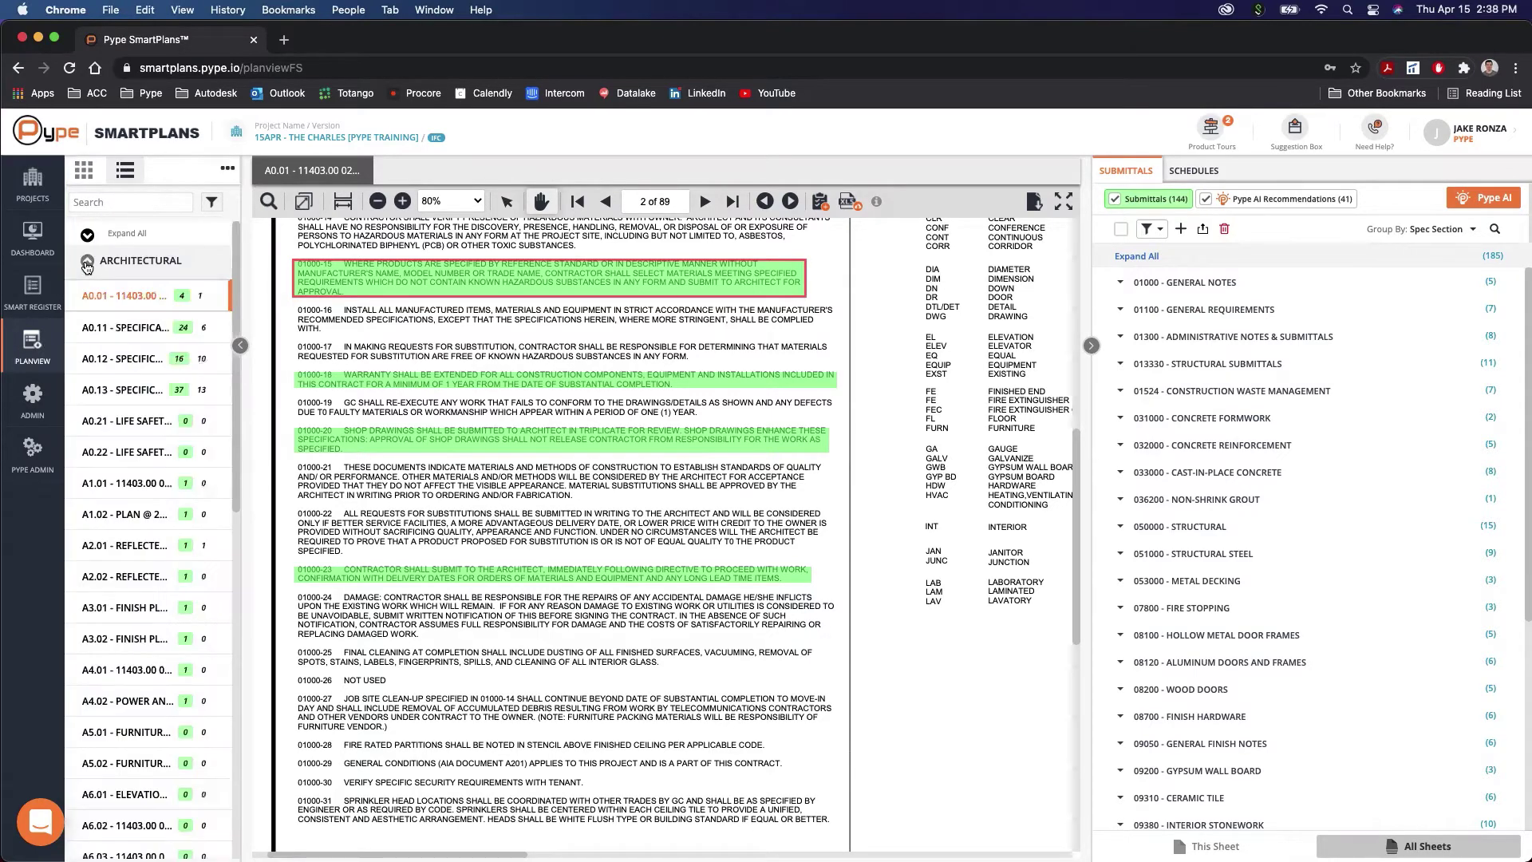
left_click(88, 266)
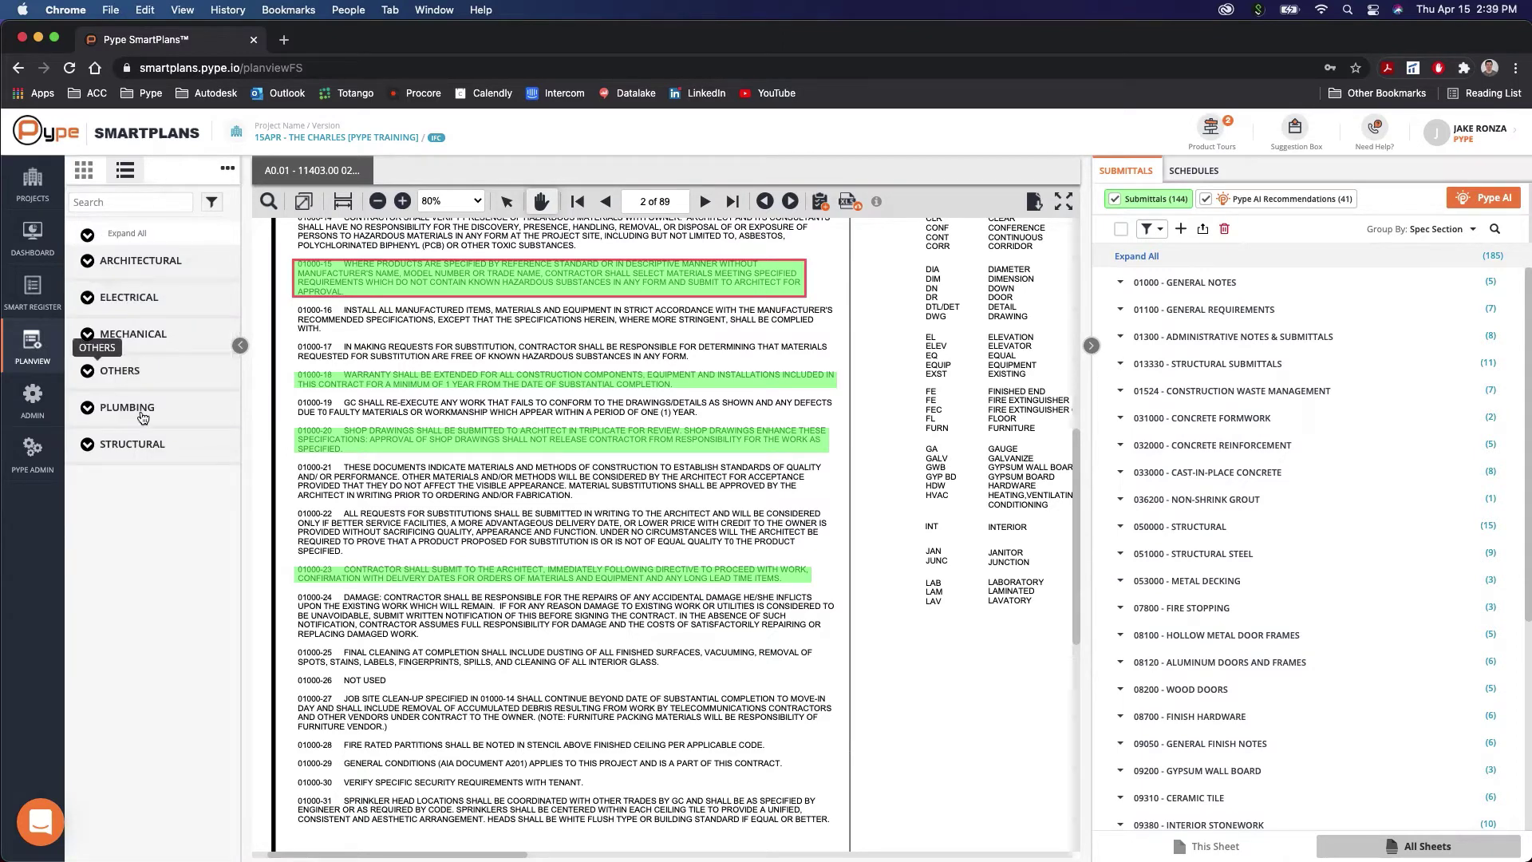
left_click(83, 170)
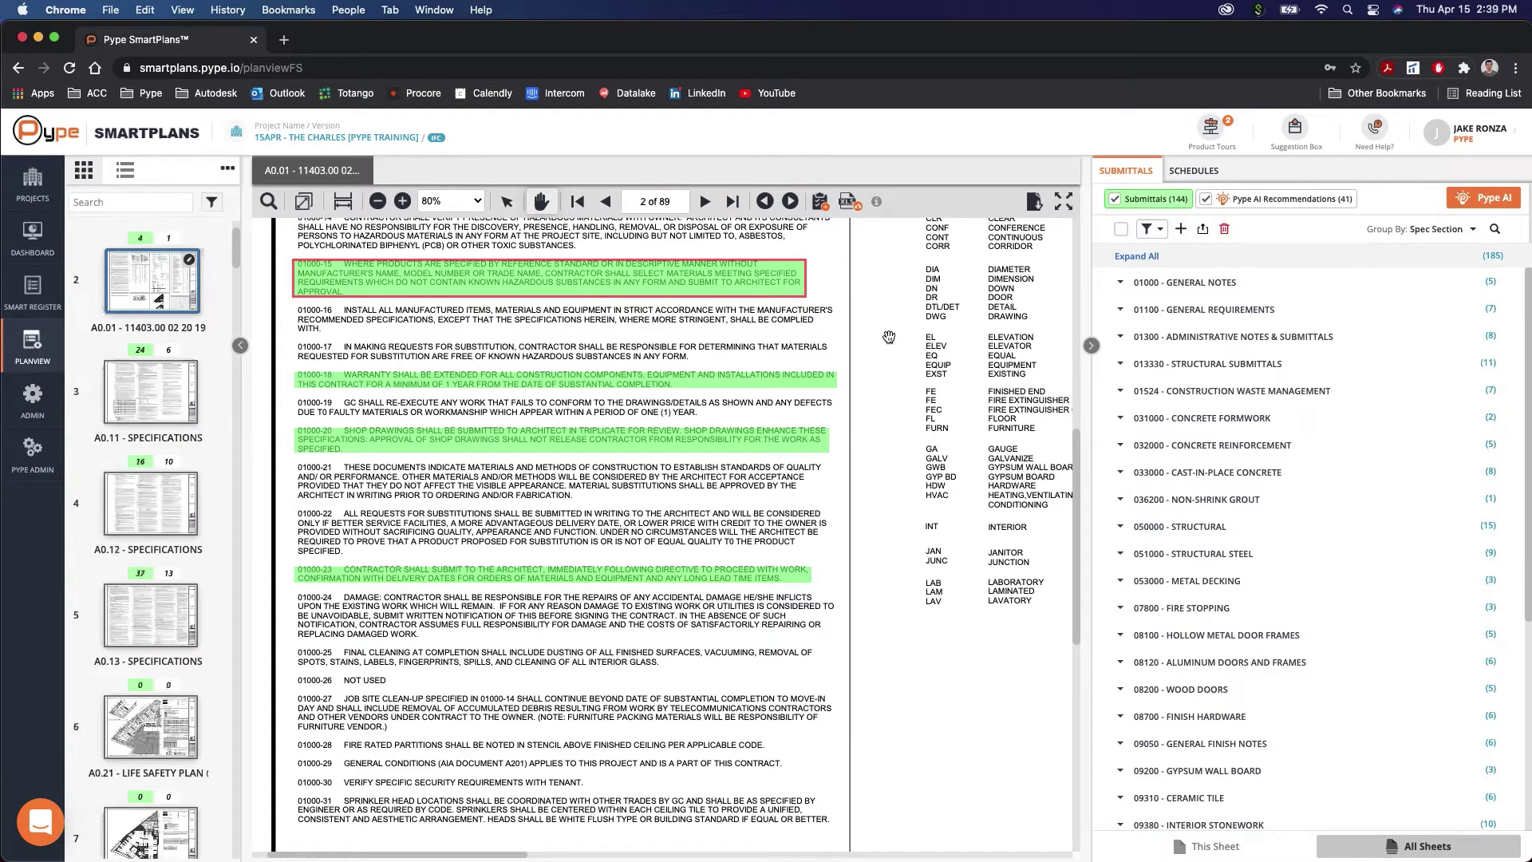
scroll(865, 322, "up", 2)
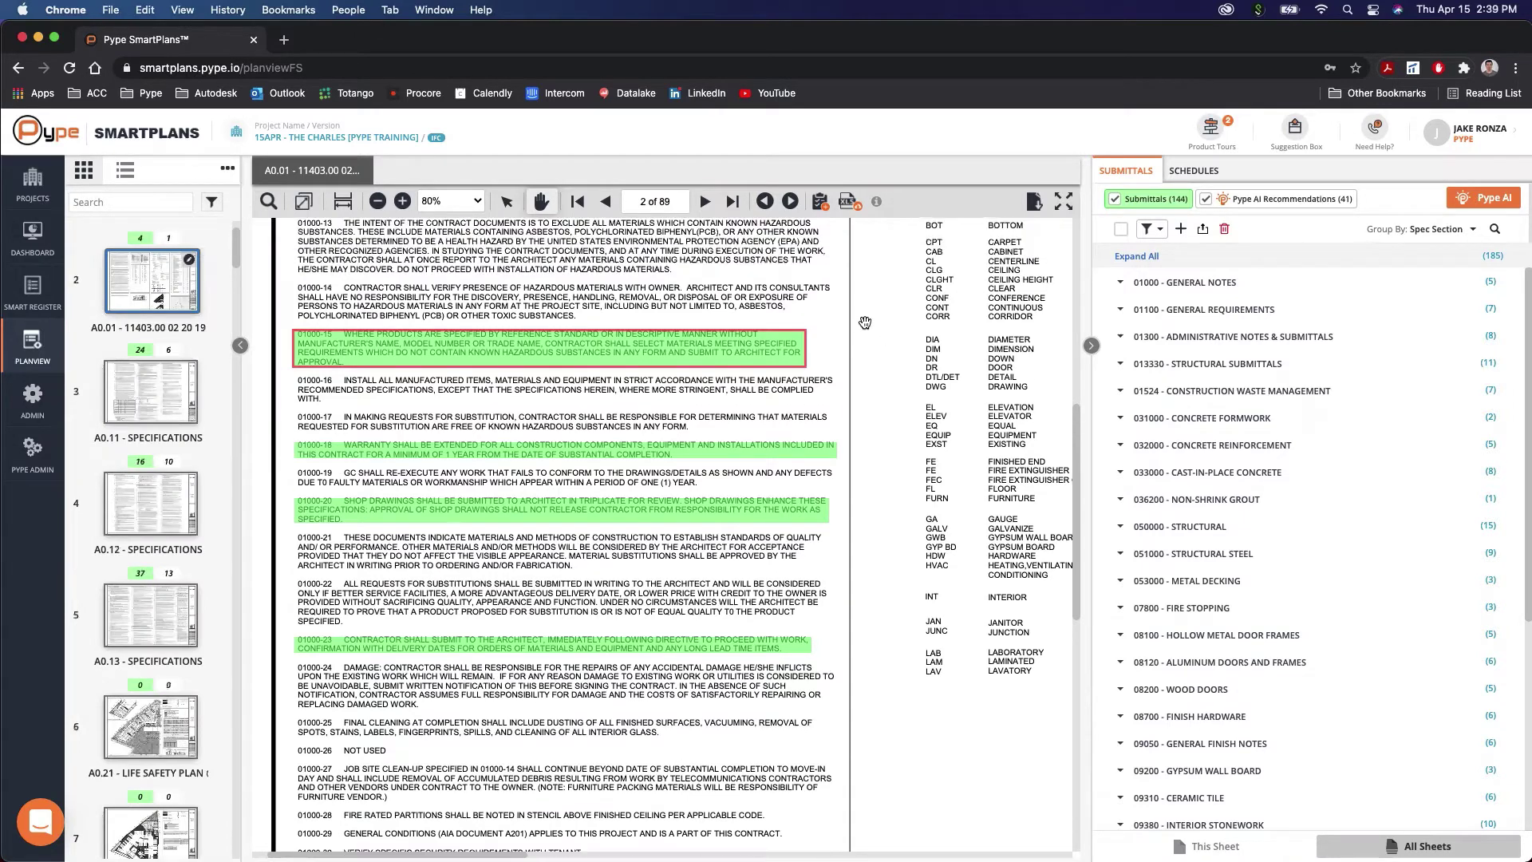
Step: Select the 01000-15 markup, then expand the 09200 - Gypsum Wall Board group in Submittals
left_click(636, 360)
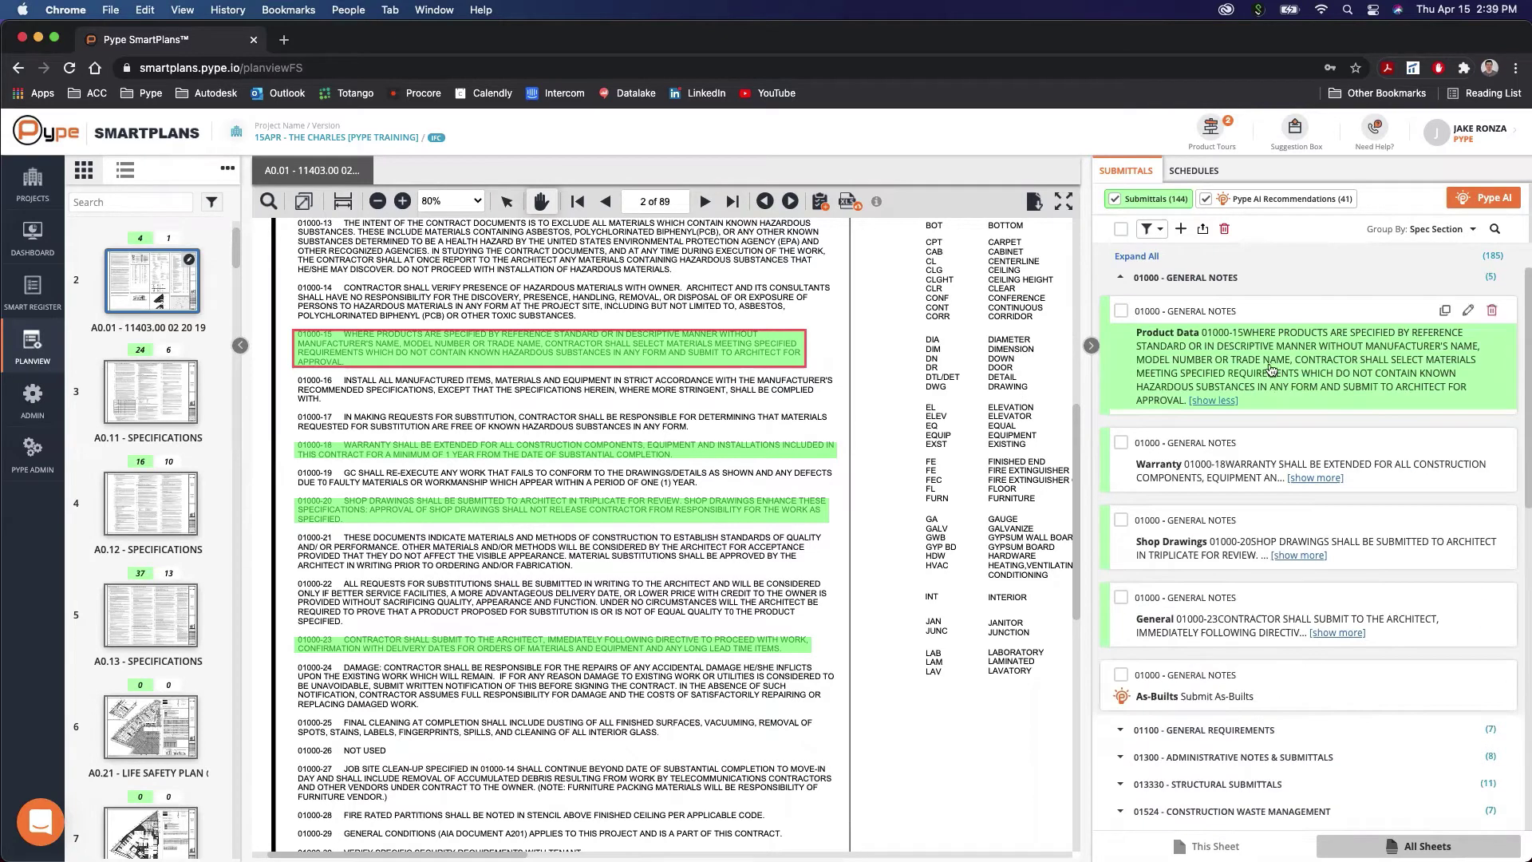
scroll(1276, 375, "down", 5)
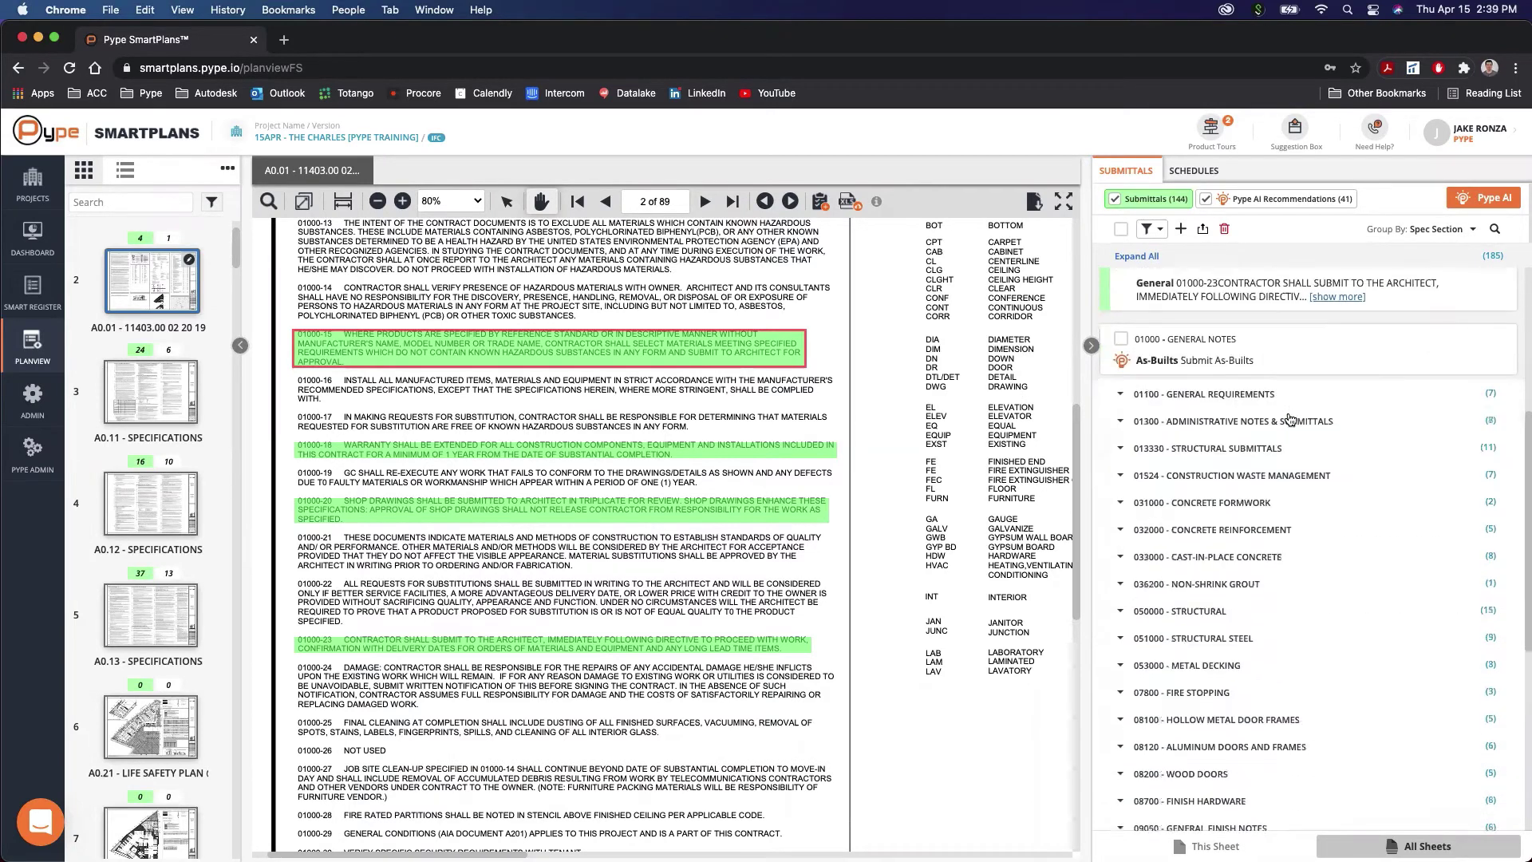
scroll(1282, 438, "down", 3)
scroll(1282, 438, "down", 4)
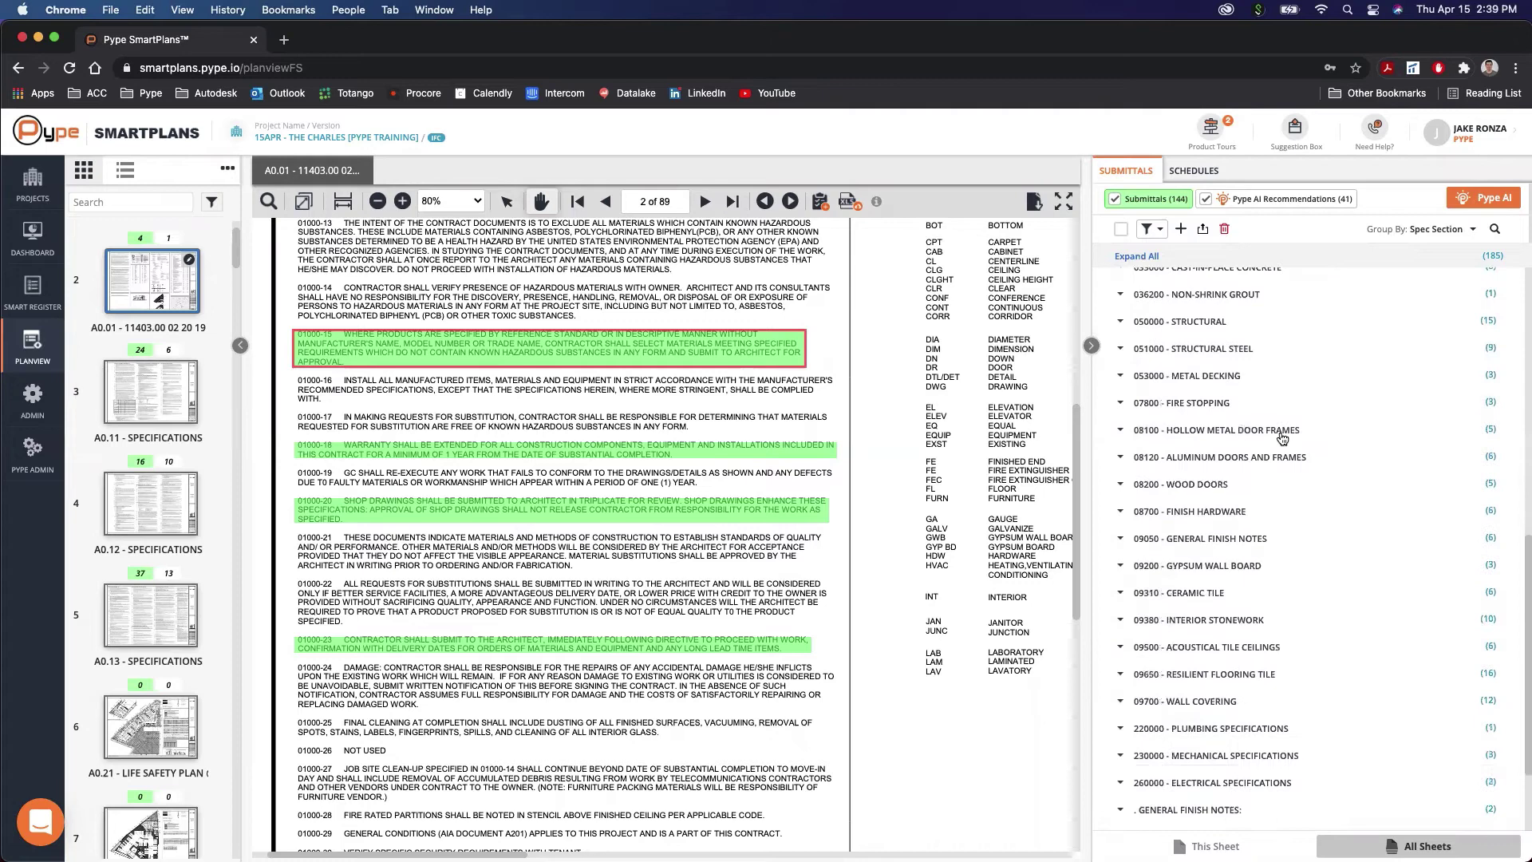
left_click(1196, 439)
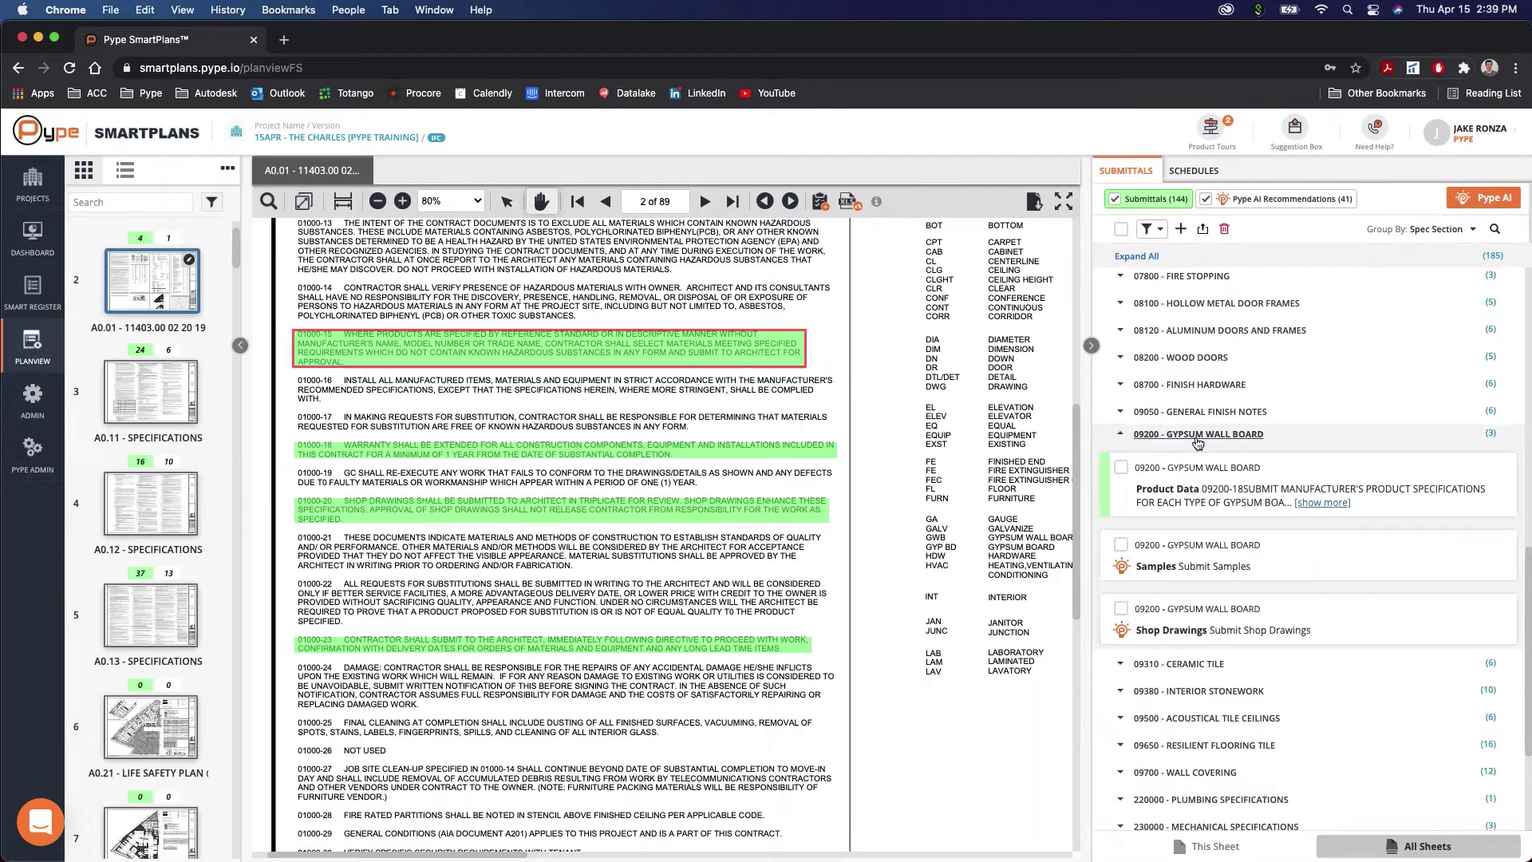
Step: Locate the gypsum Product Data and Samples spec text on A0.12, then expand 09310 - Ceramic Tile
left_click(1211, 503)
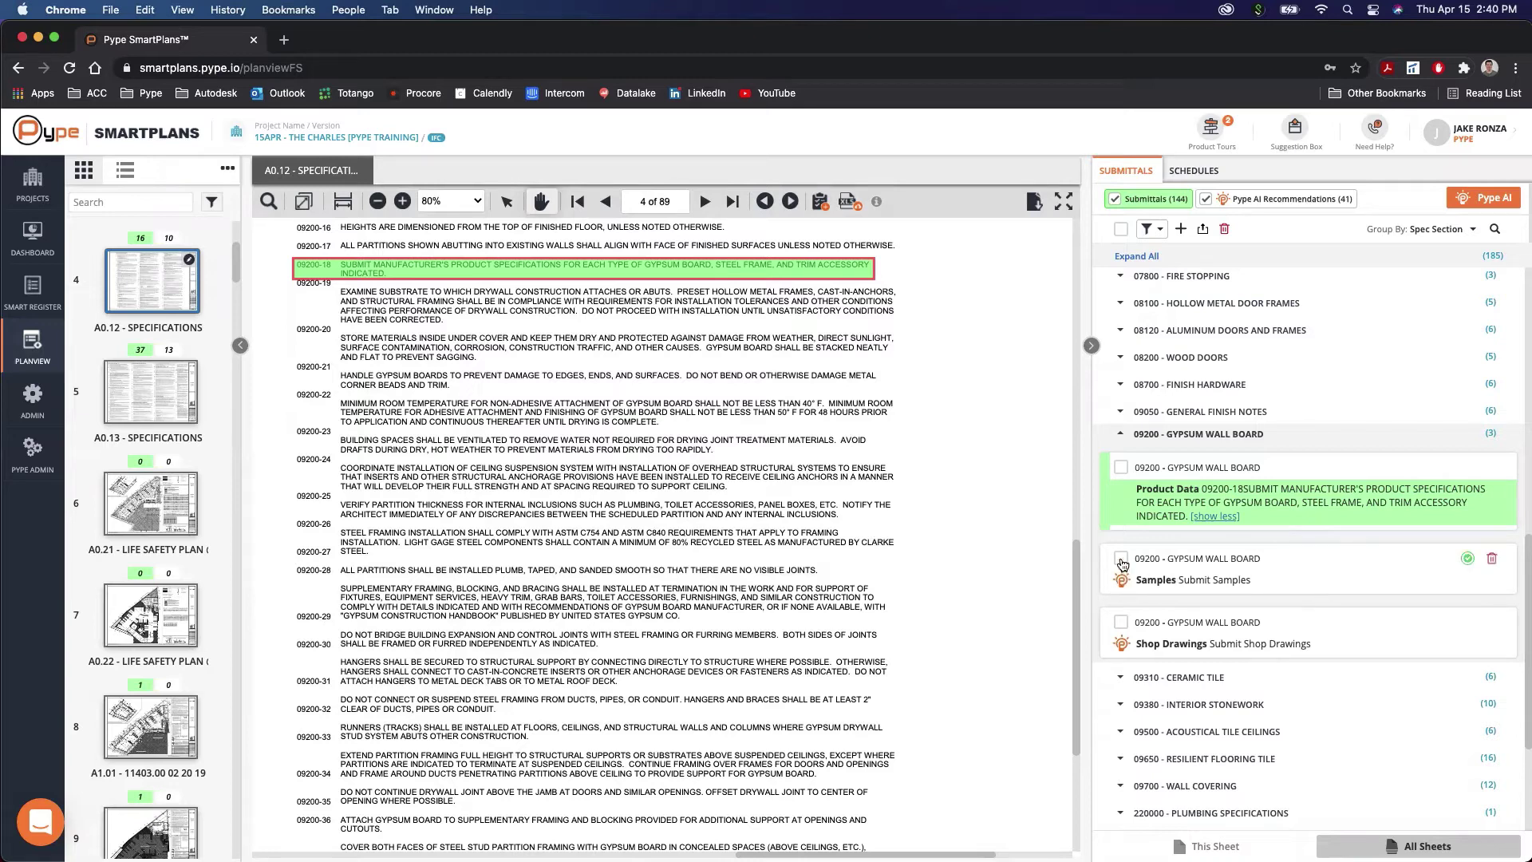
left_click(1121, 558)
left_click(1201, 578)
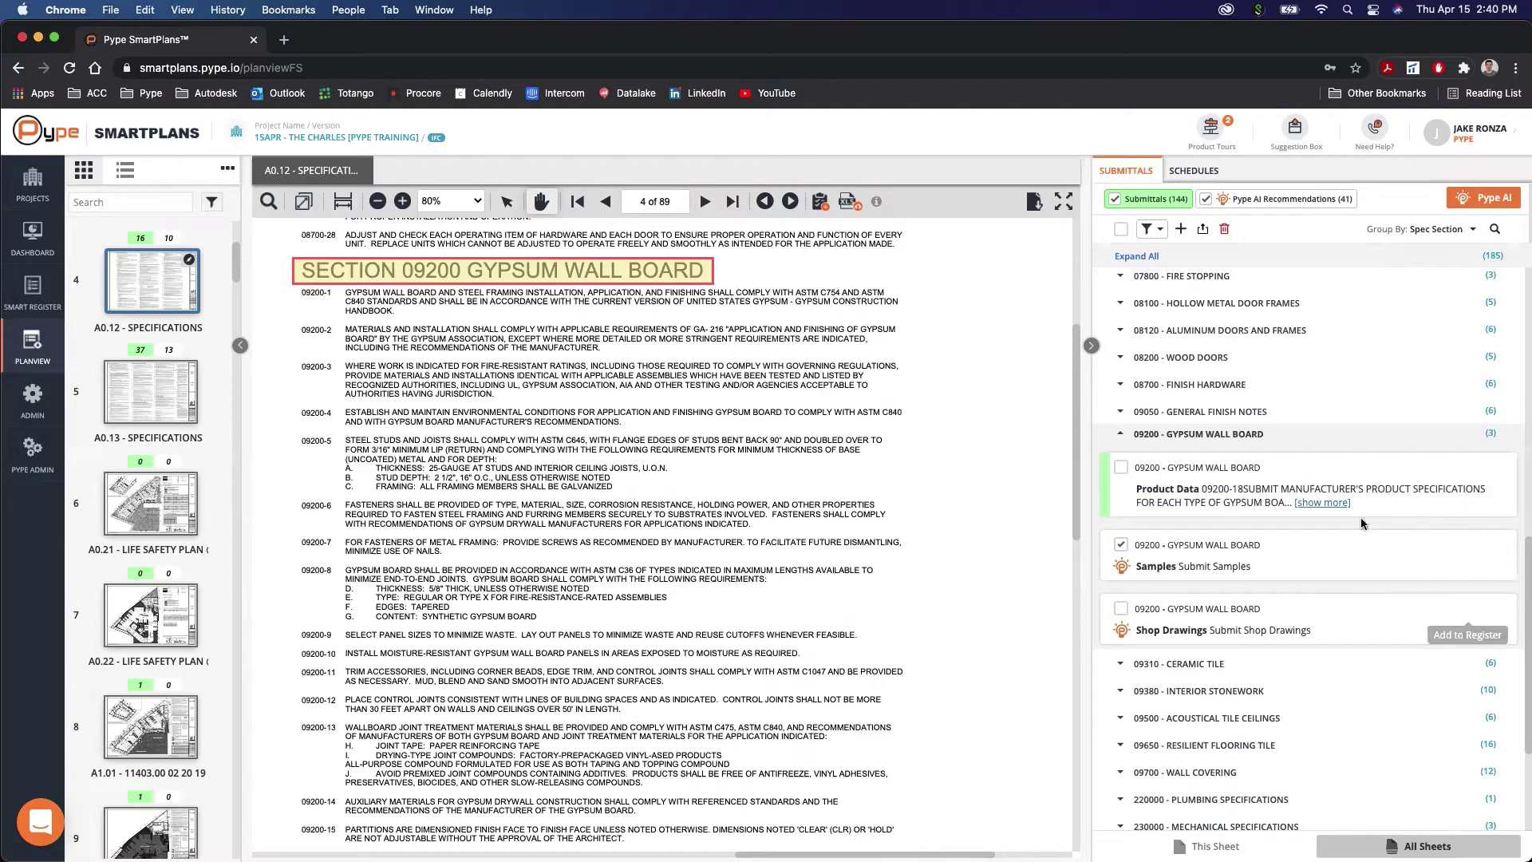
left_click(1196, 668)
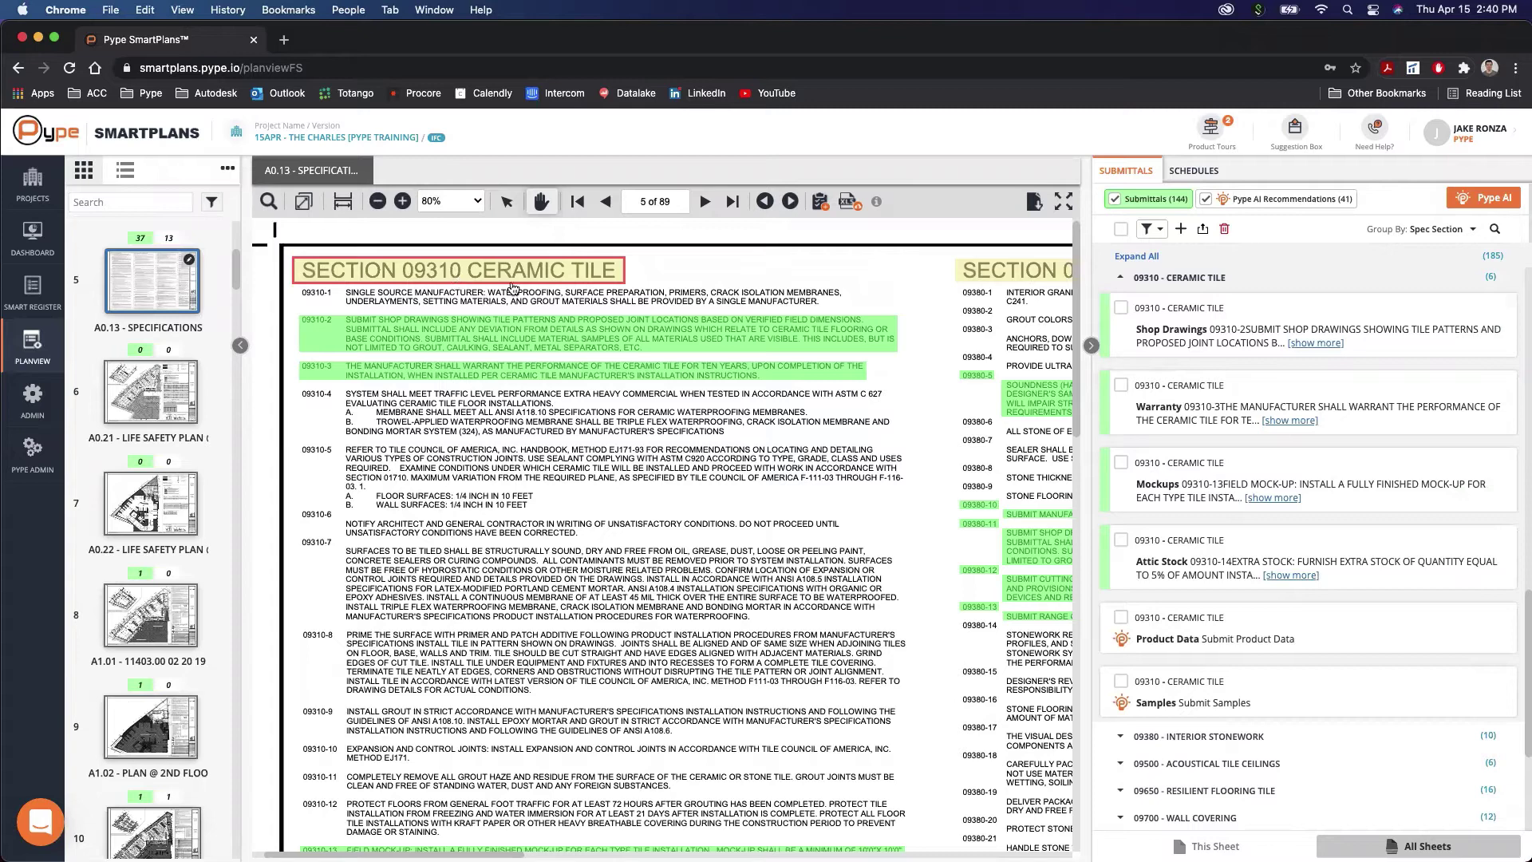
Step: Toggle the Submittals and Pype AI Recommendations filters, then open and dismiss the Pype AI introduction
mouse_move(1202, 688)
left_click(1115, 199)
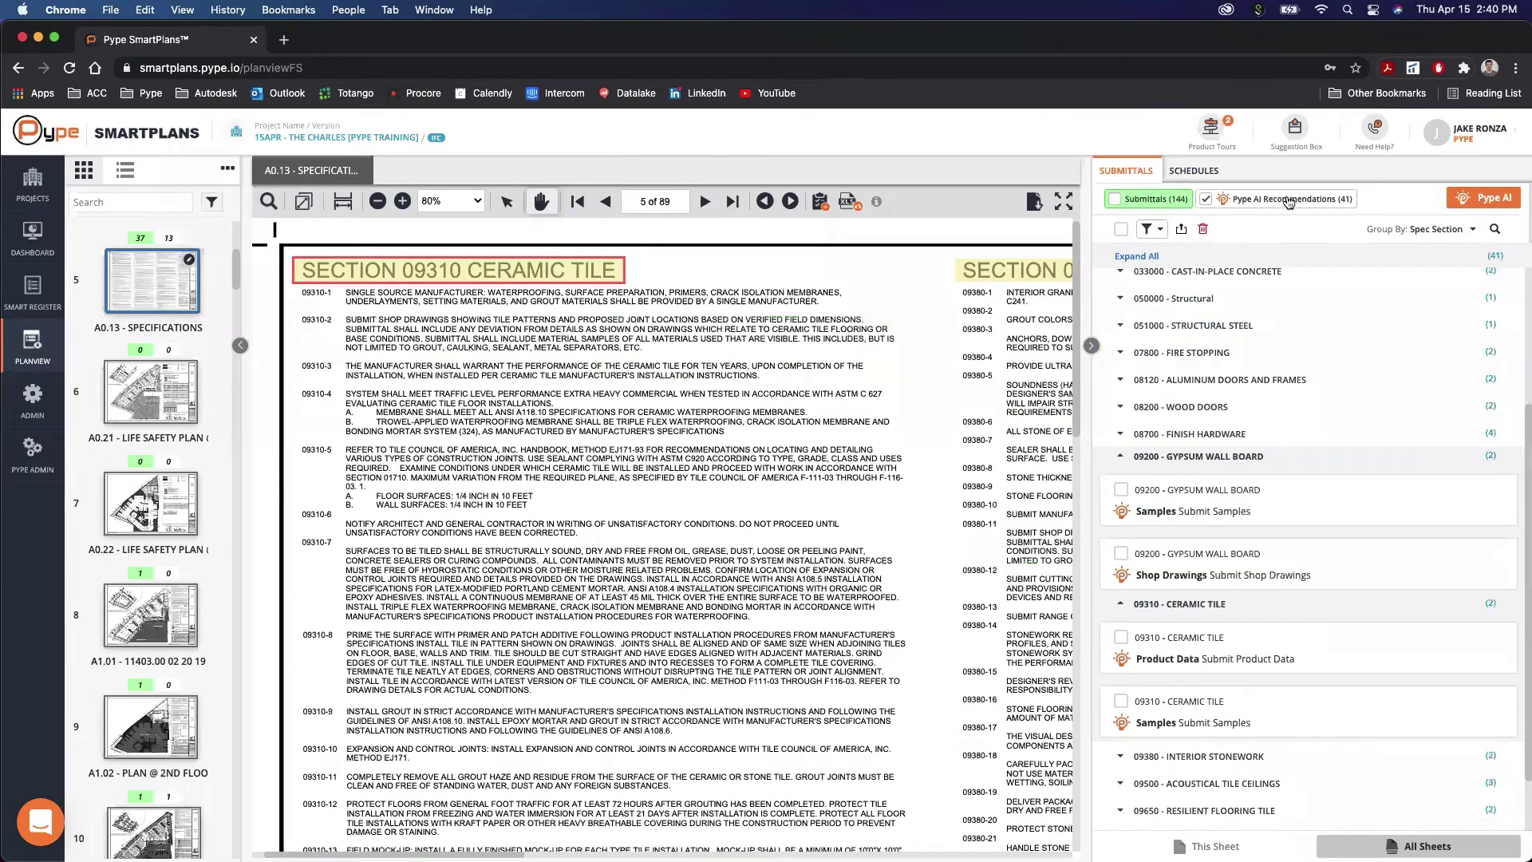
left_click(1205, 200)
left_click(1290, 199)
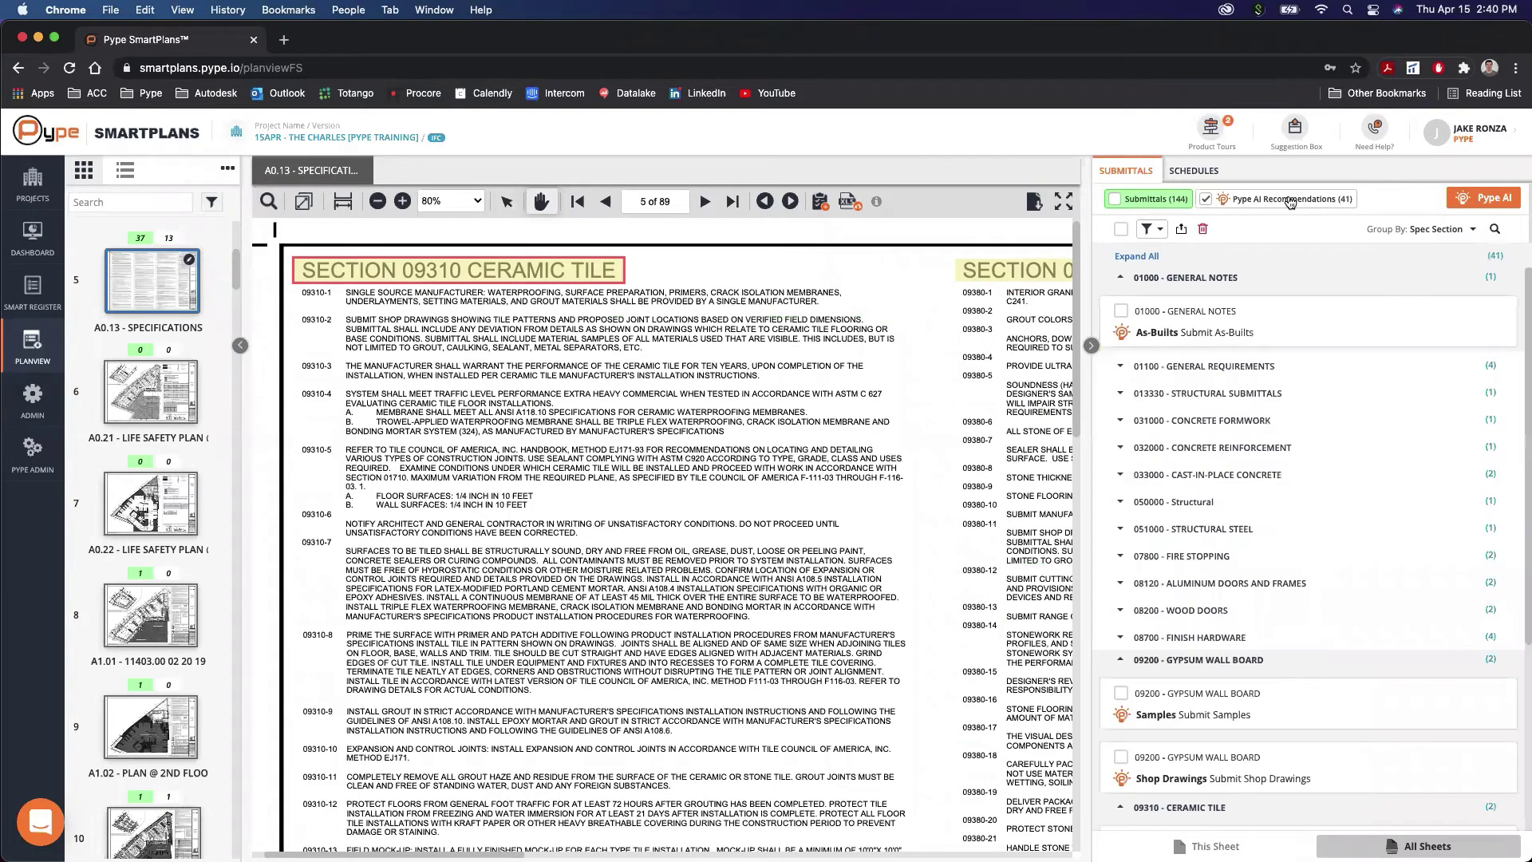
scroll(1286, 551, "down", 5)
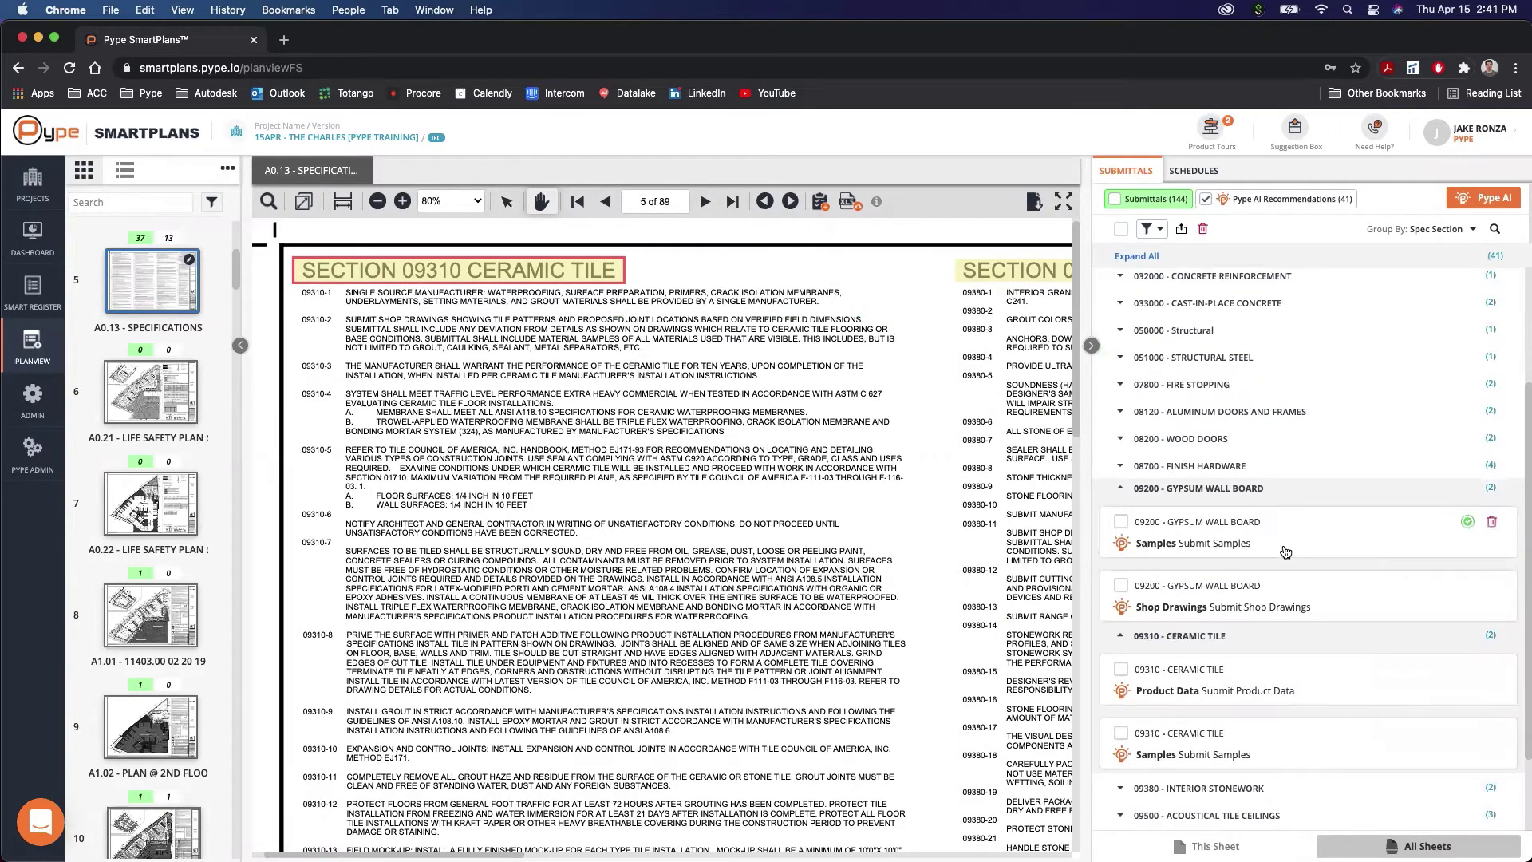
scroll(1292, 619, "up", 5)
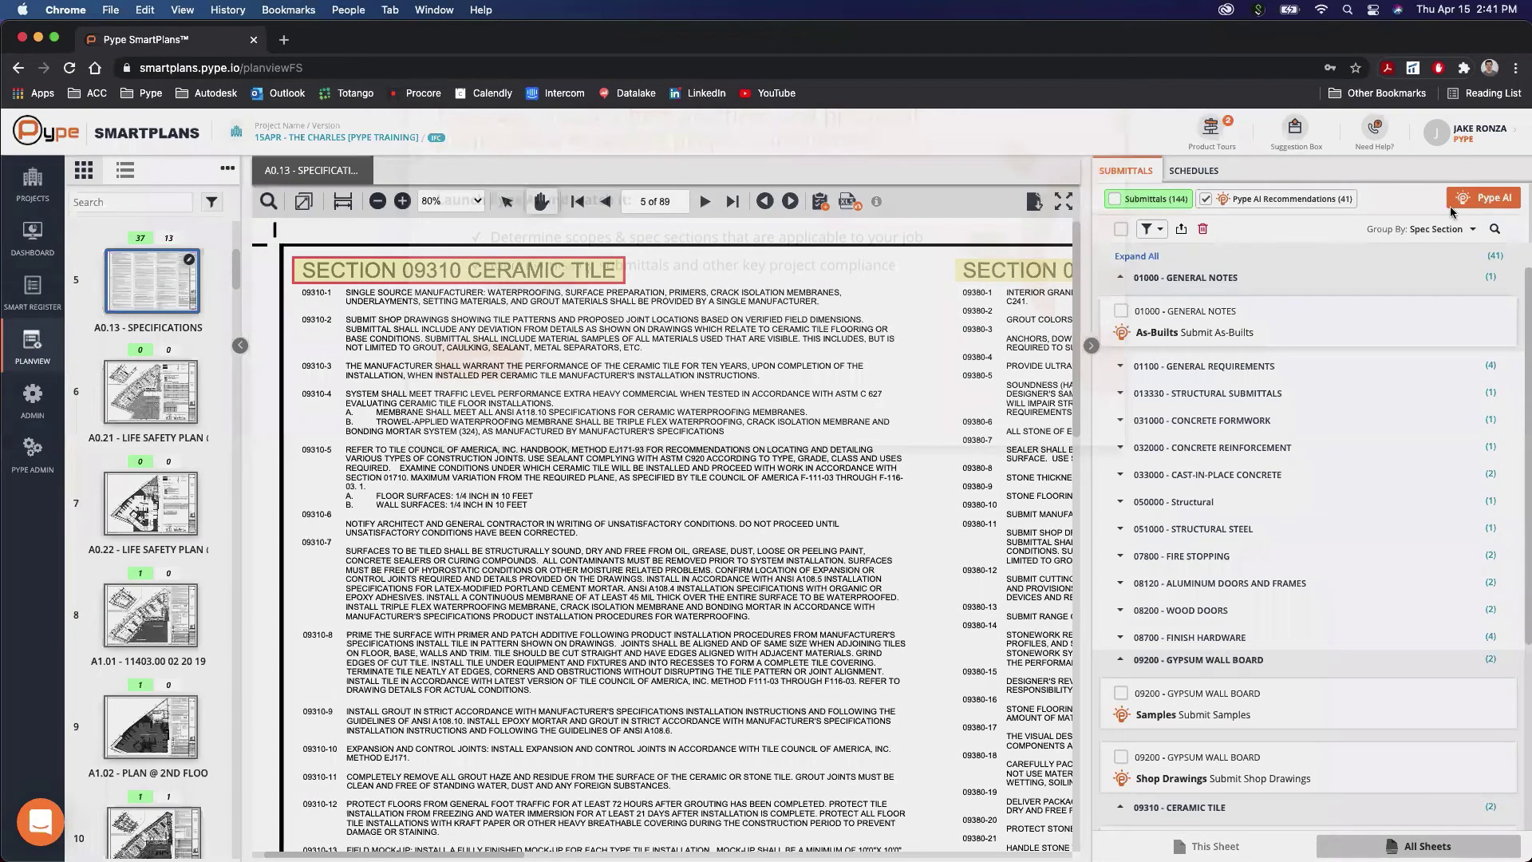
left_click(1484, 205)
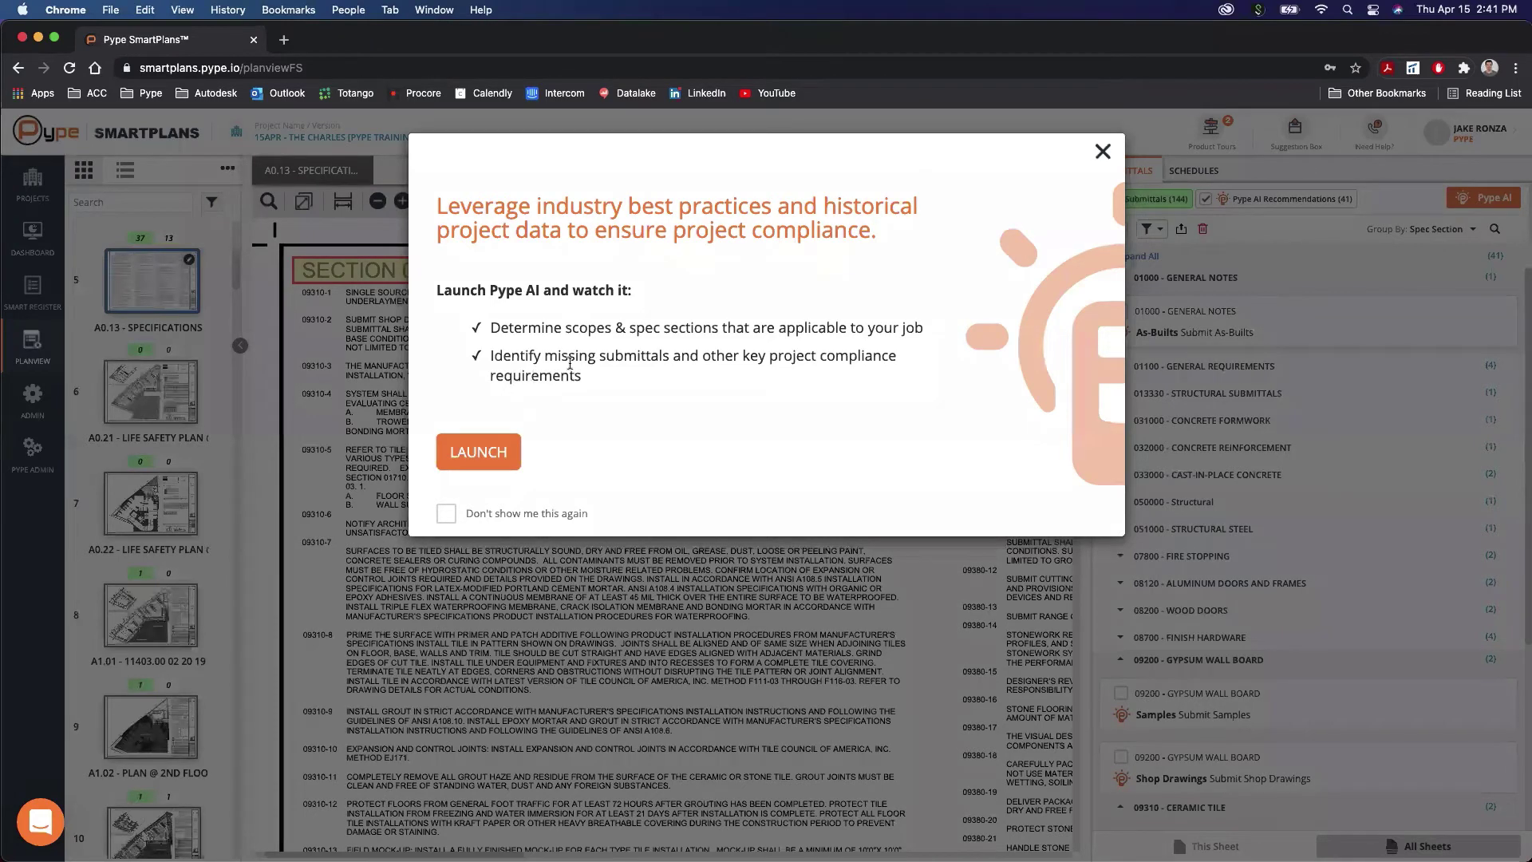
left_click(1102, 149)
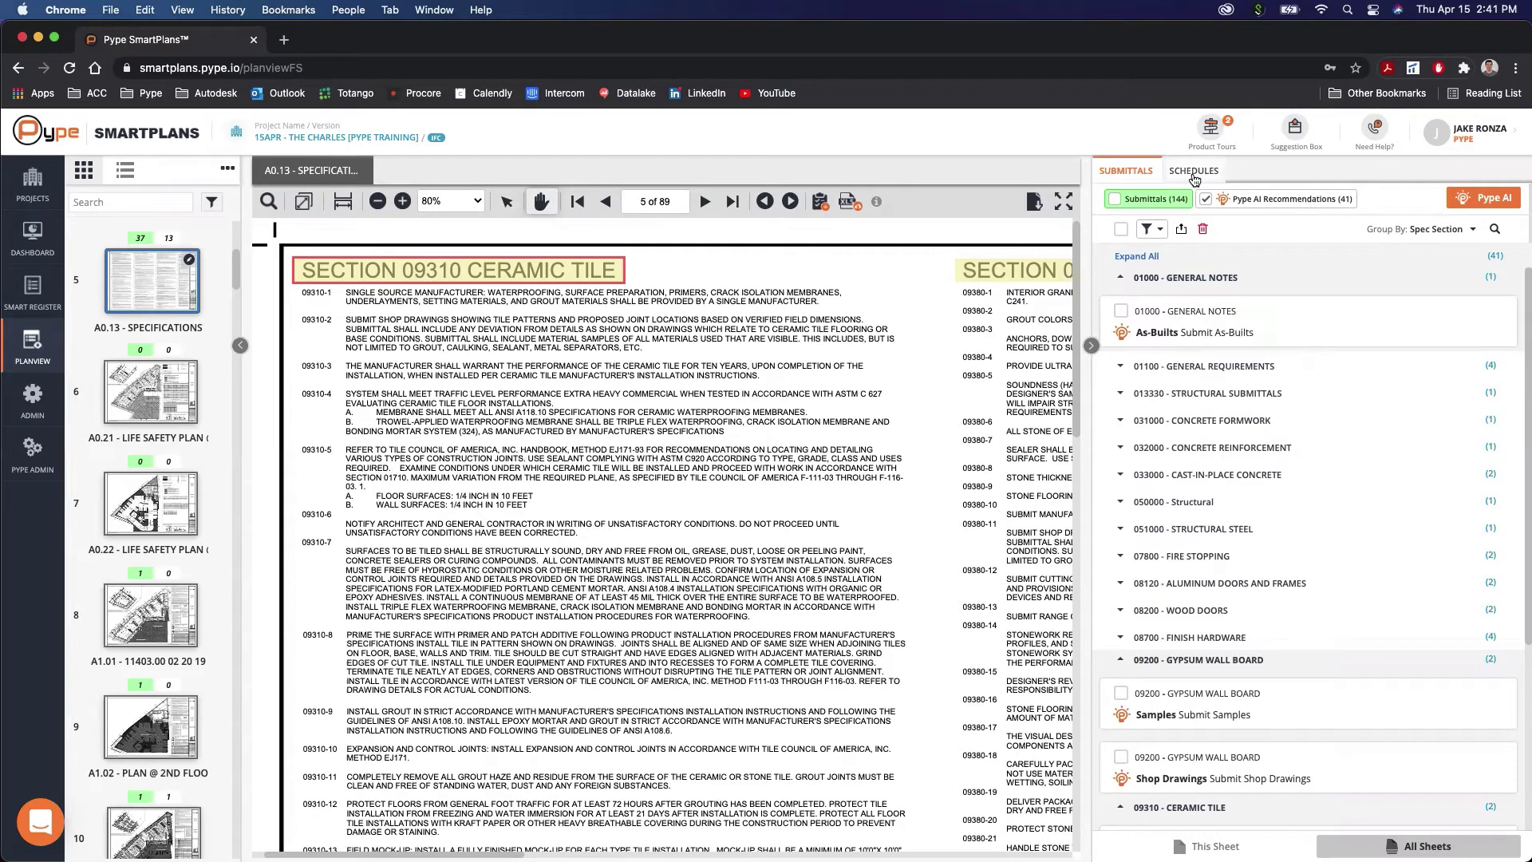
Step: Open the Index of Schedules and jump to the Base Plate and Anchor Bolt schedule on S3.01
left_click(1195, 173)
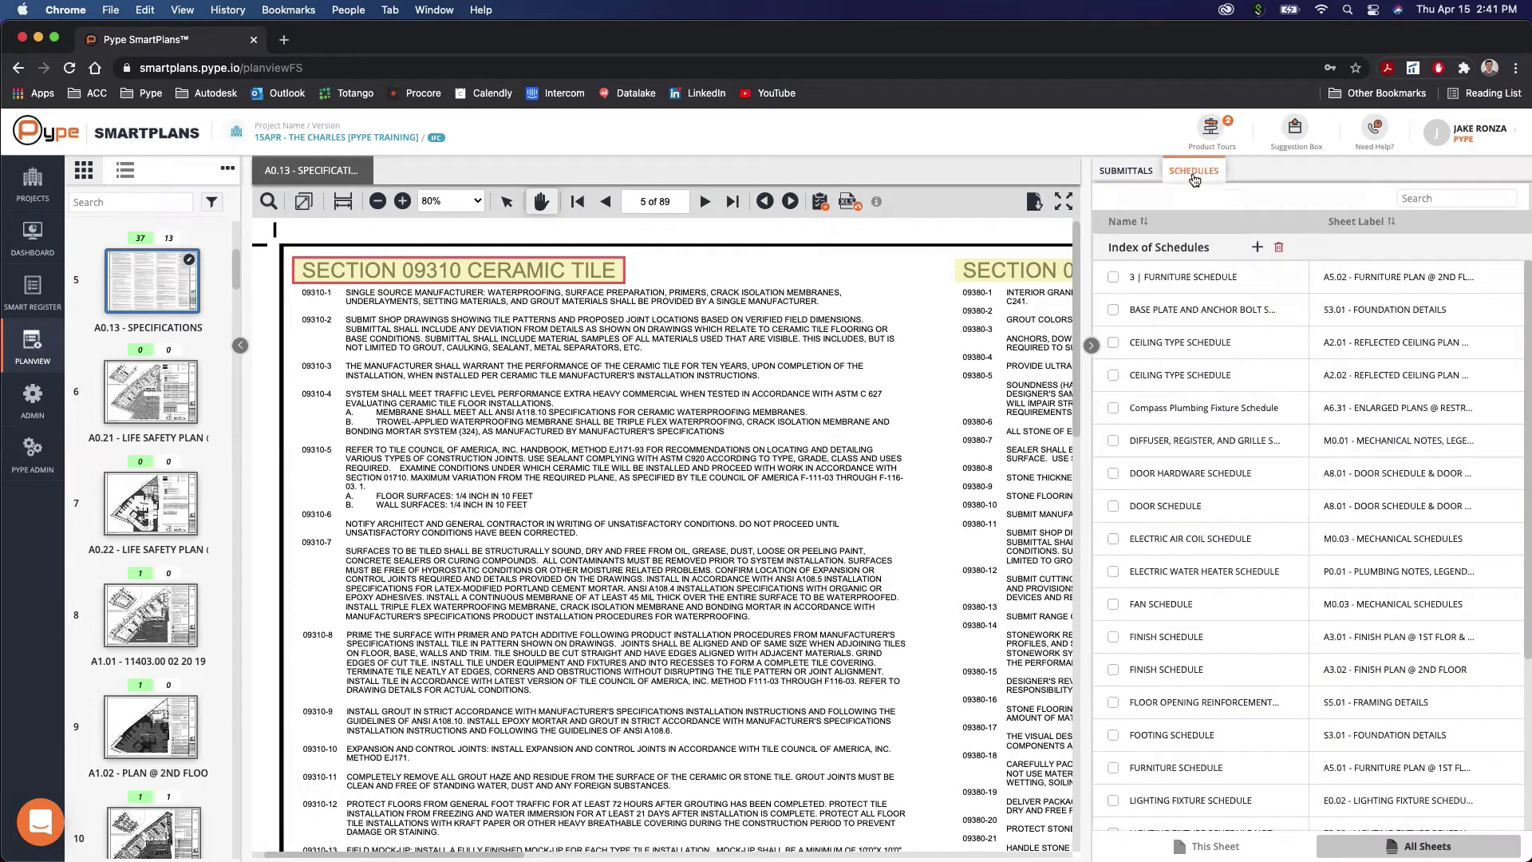
left_click(1192, 280)
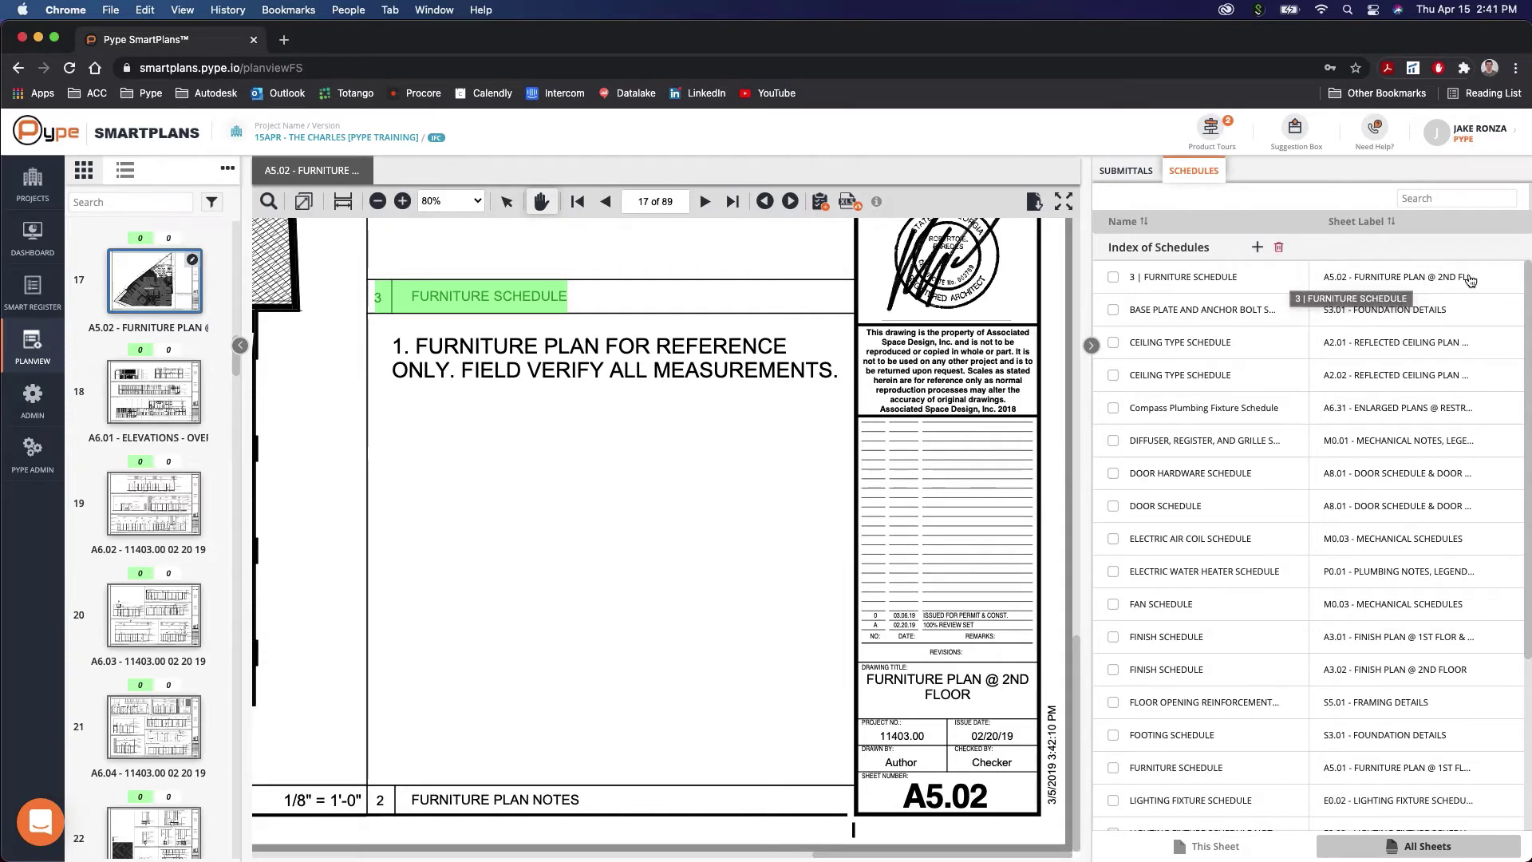
left_click(1207, 308)
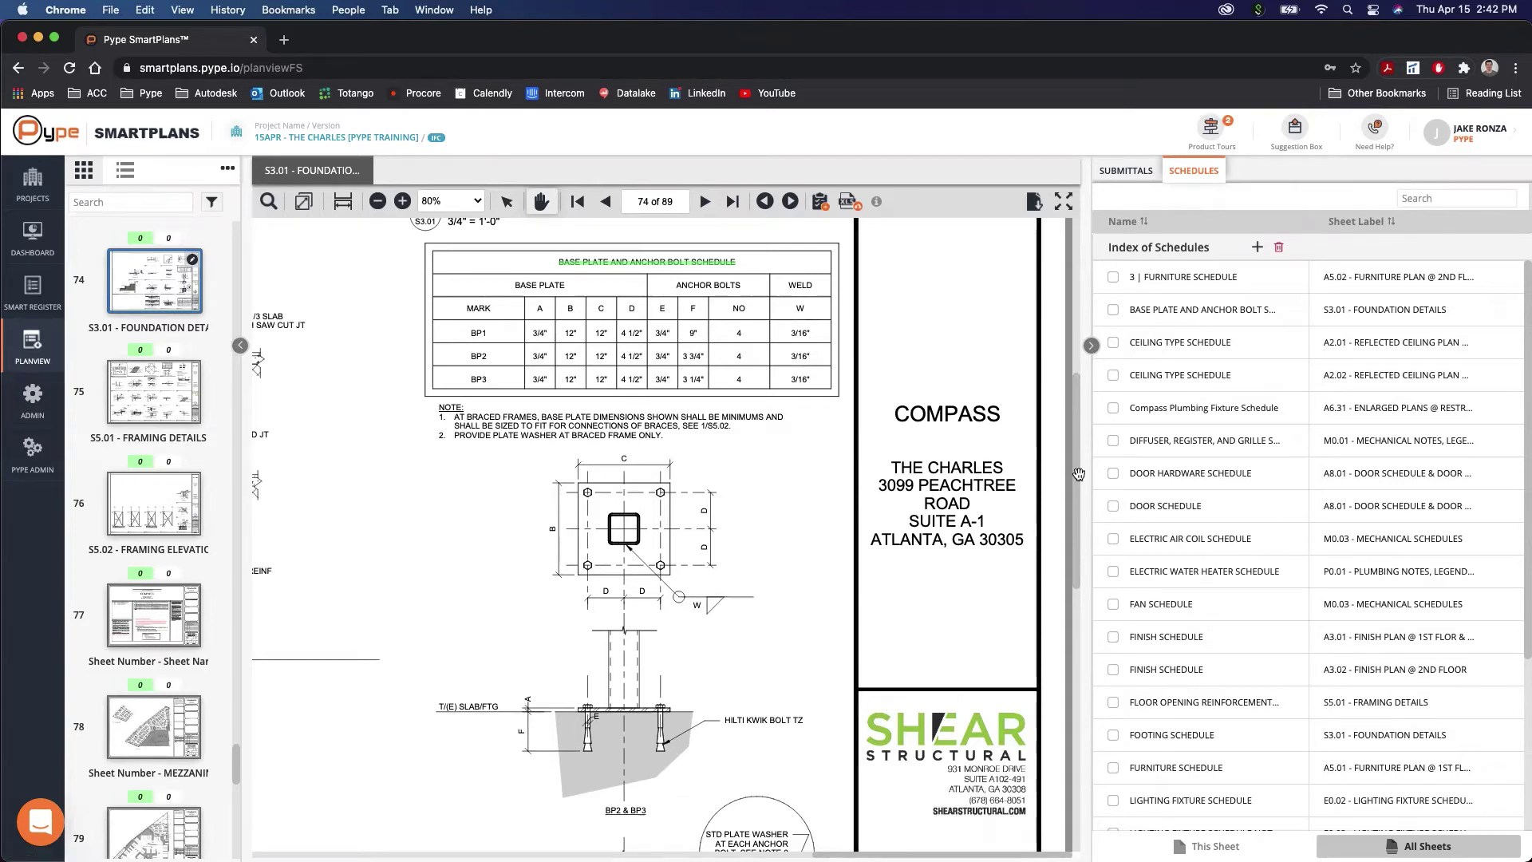
scroll(1188, 489, "down", 2)
scroll(1187, 490, "down", 2)
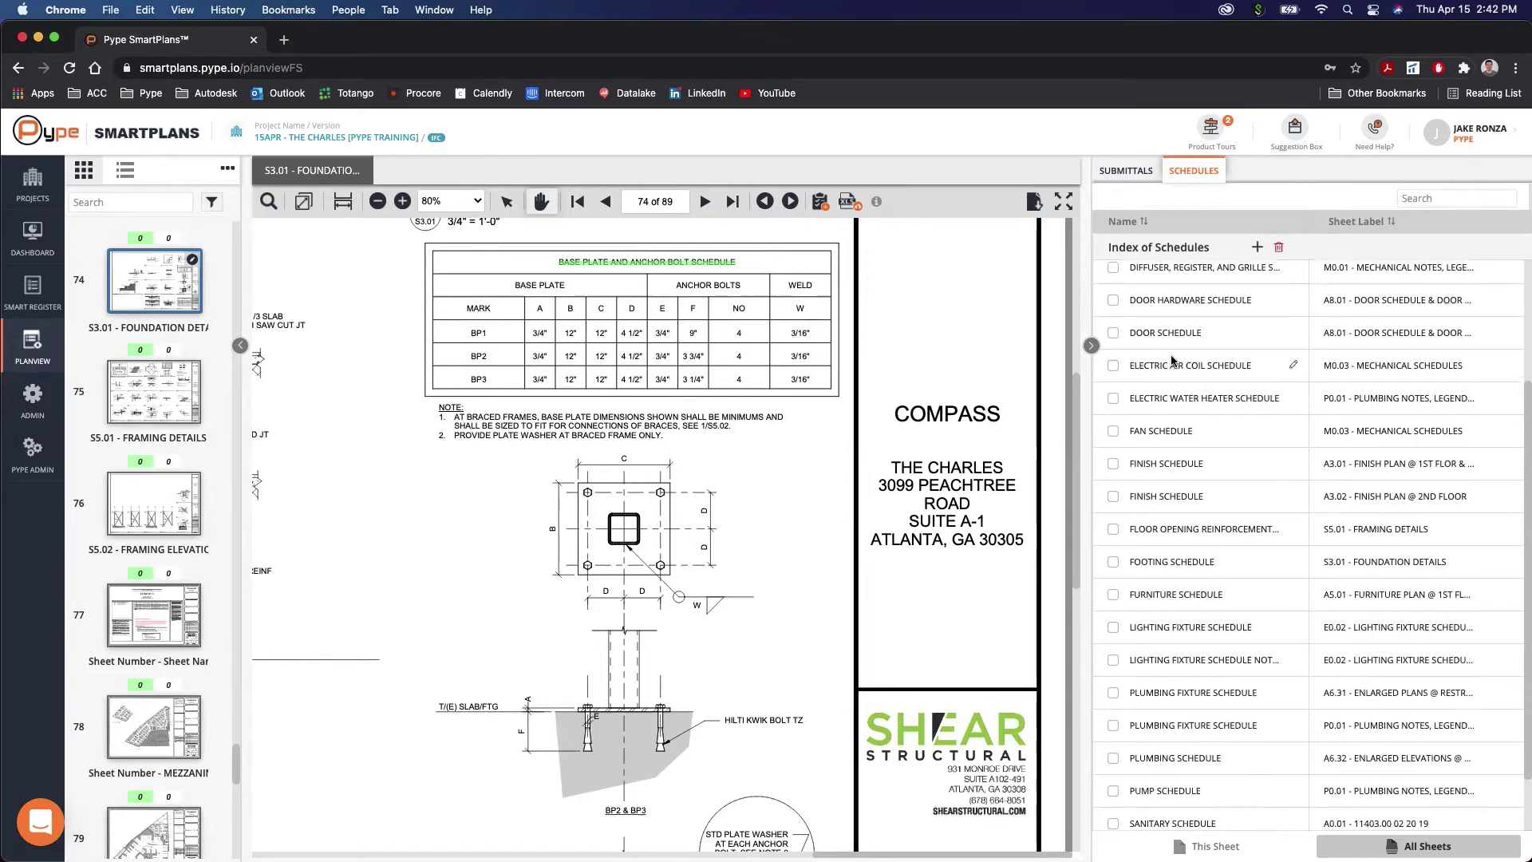
scroll(1169, 328, "up", 4)
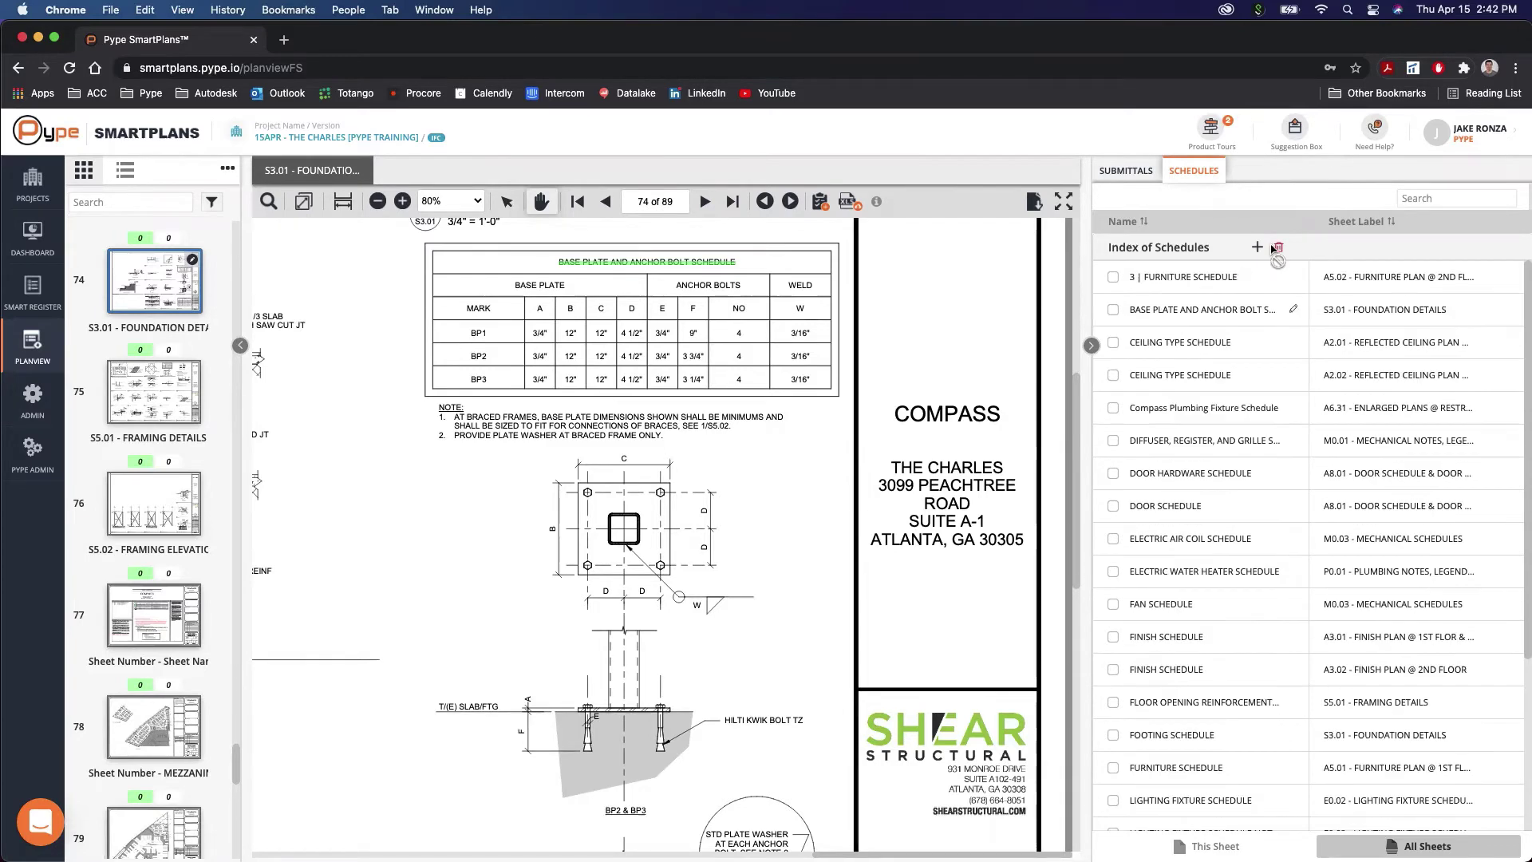
Step: Start a new schedule index entry by dragging around the base plate schedule title
left_click(1257, 249)
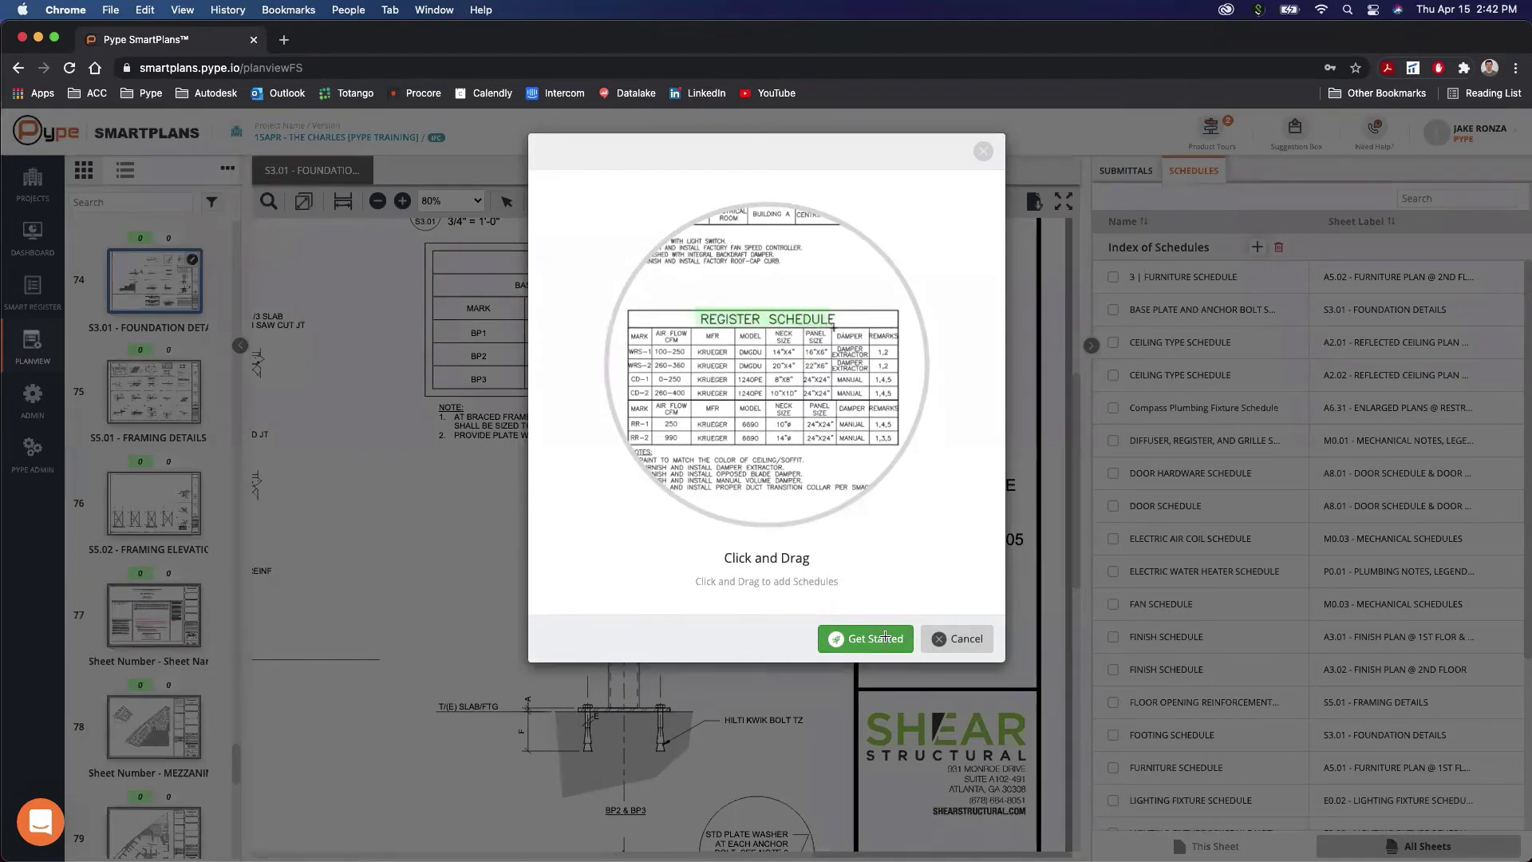
left_click(885, 636)
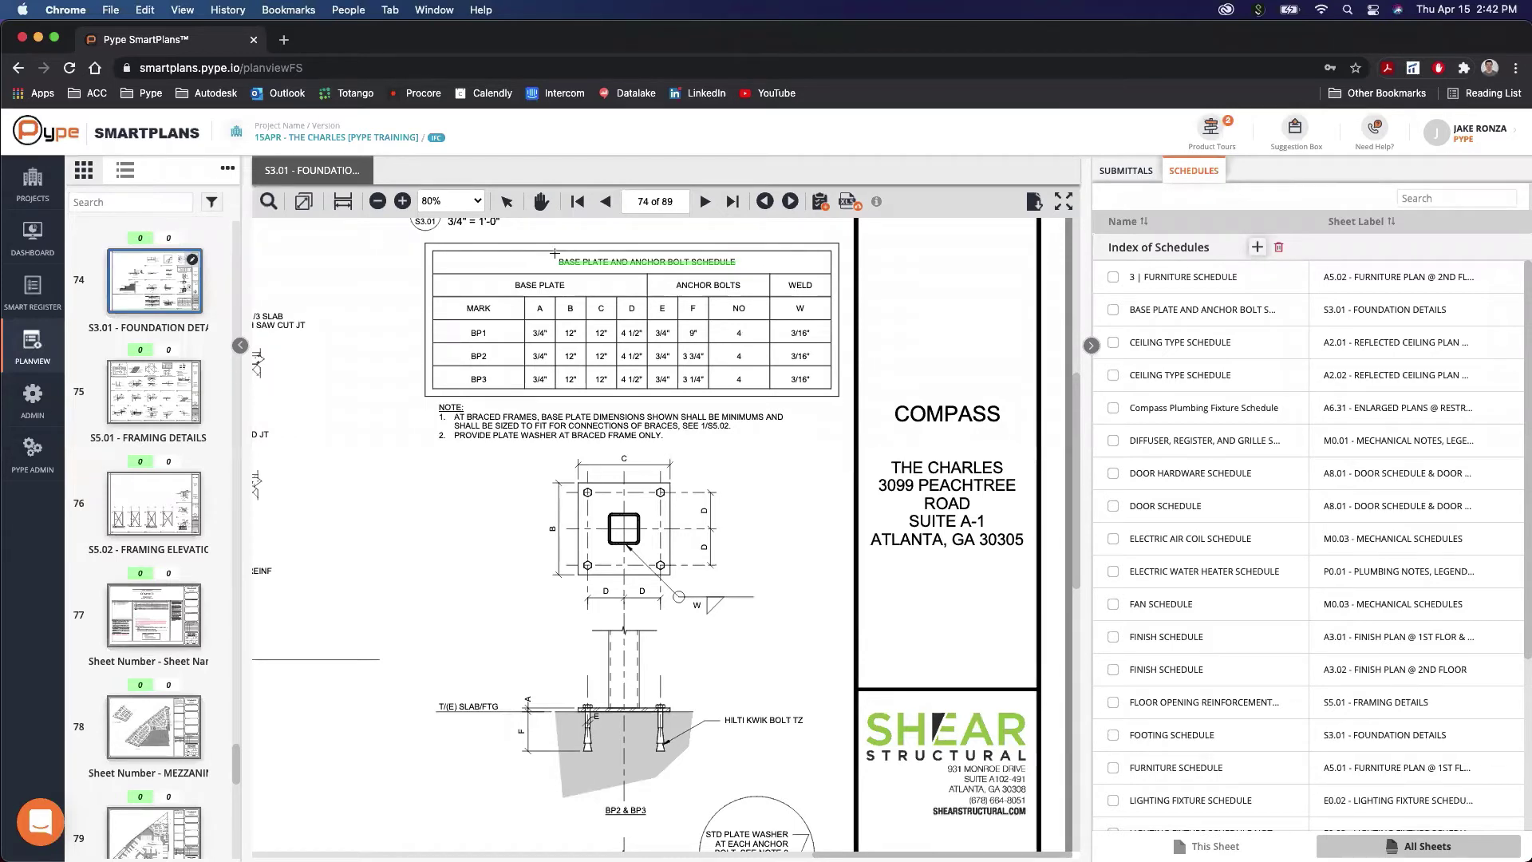
left_click_drag(557, 256, 735, 265)
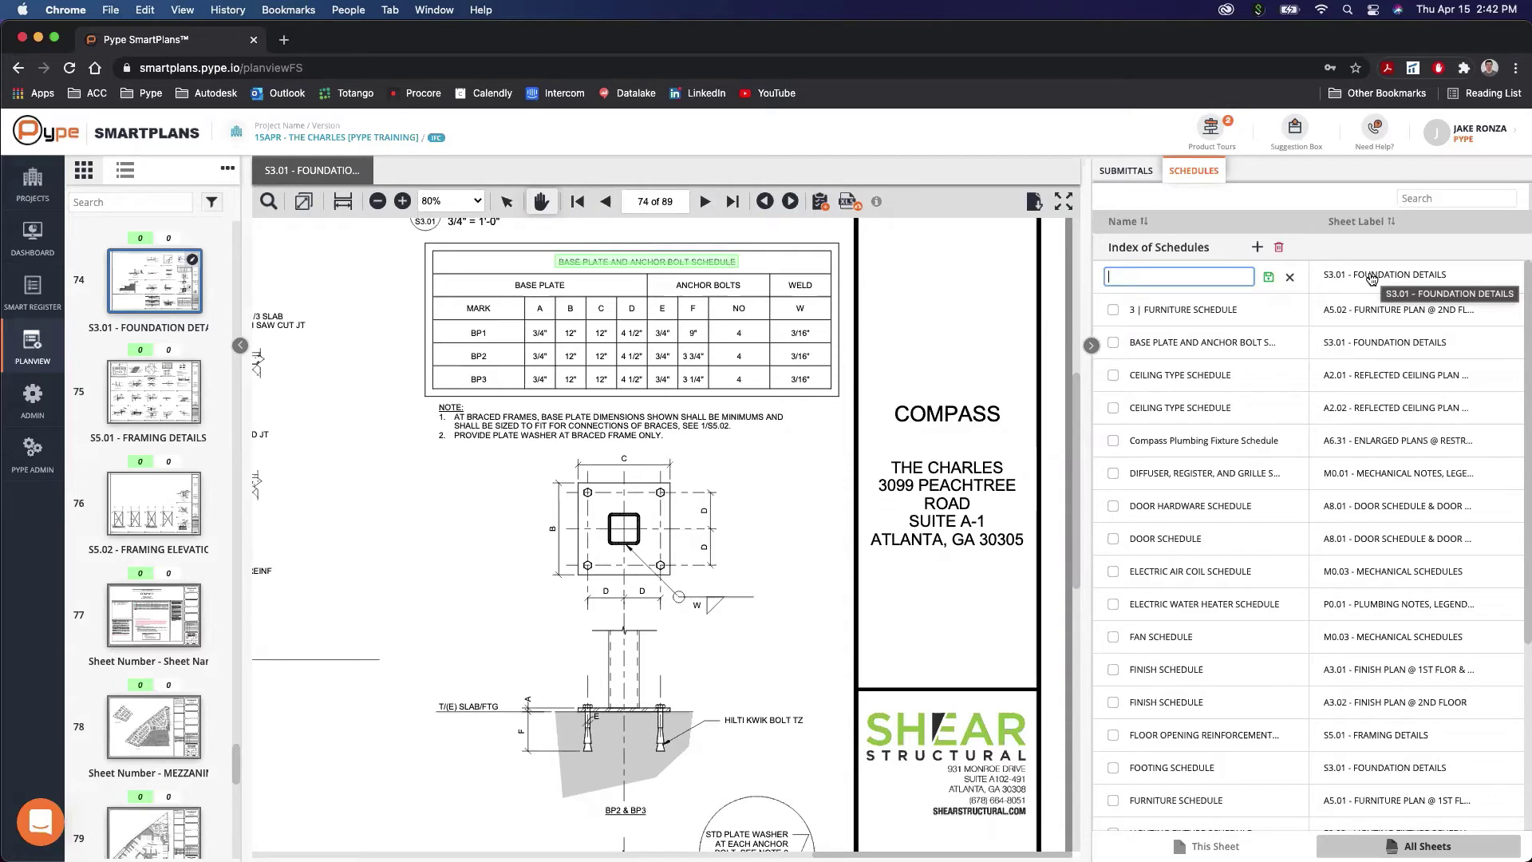
Step: Discard the unsaved schedule and return to the Furniture Schedule on sheet A5.02
left_click(1289, 278)
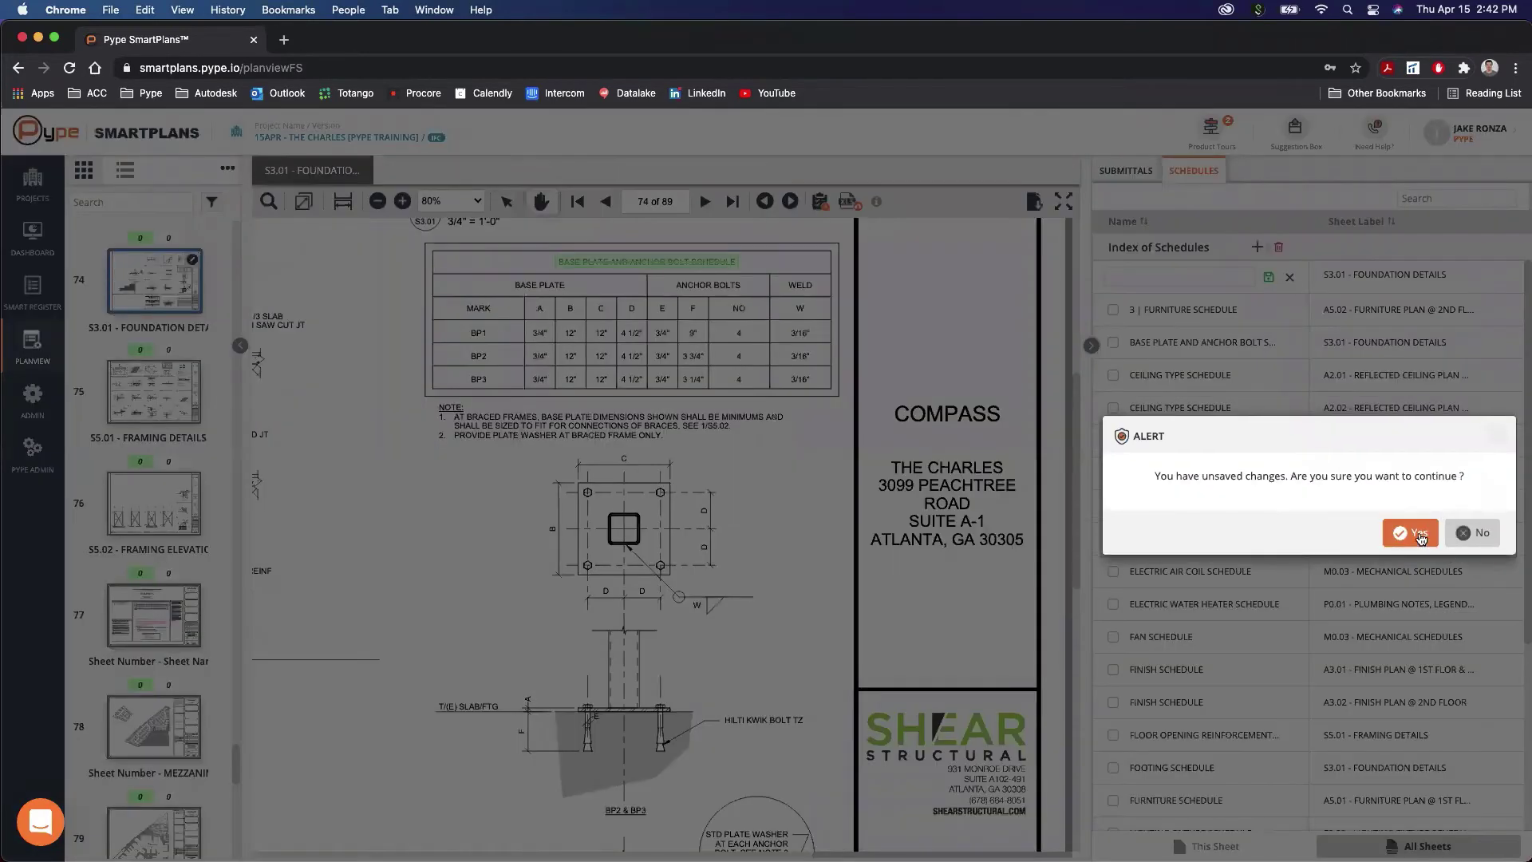
left_click(1420, 538)
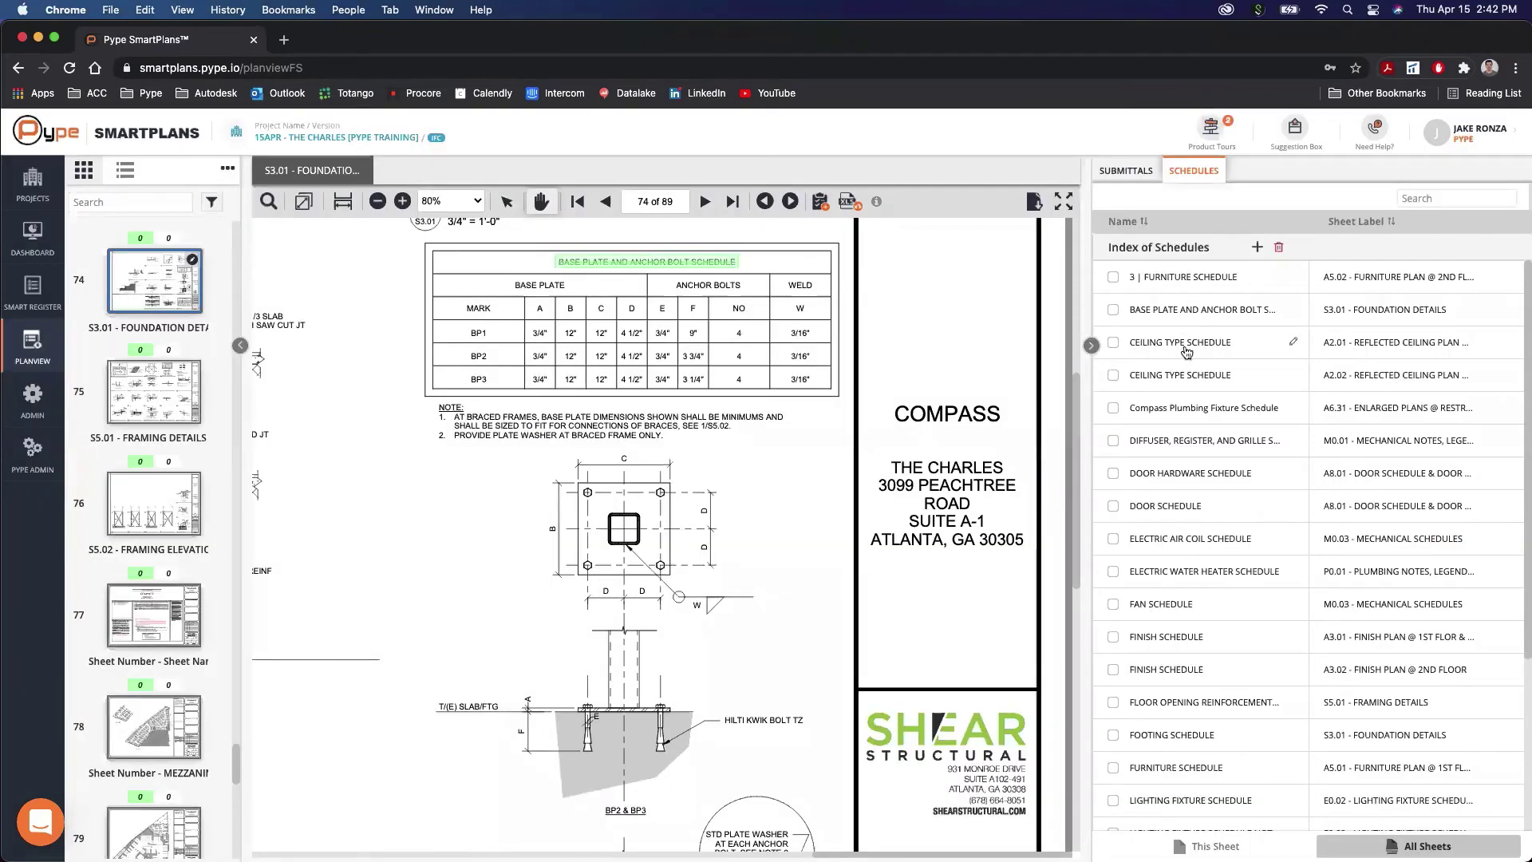
left_click(1183, 277)
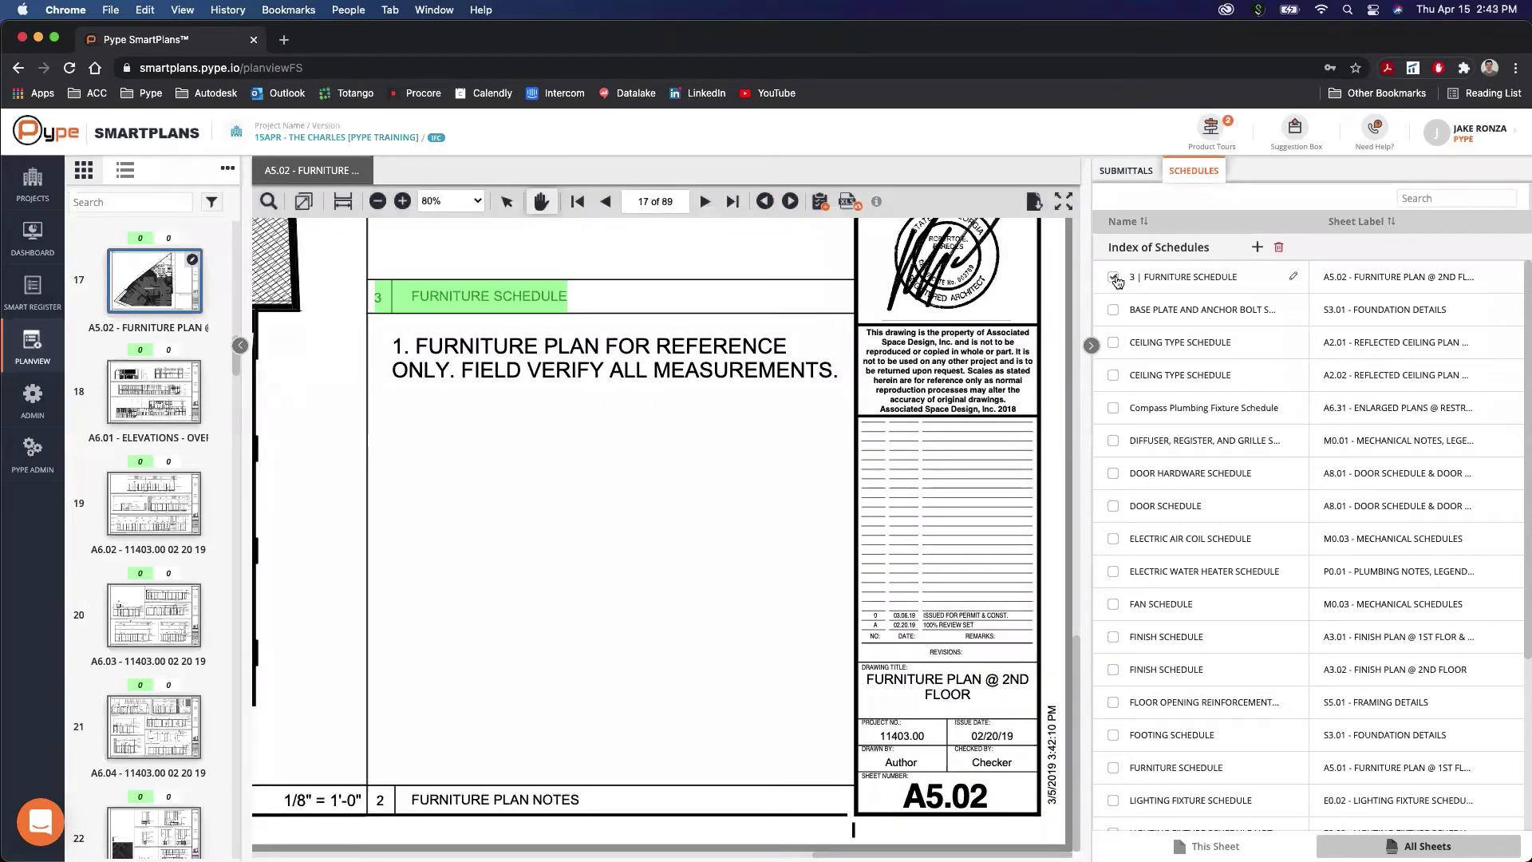
Step: Limit the list to This Sheet and switch to the Submittals tab with submittals checked
left_click(1114, 277)
left_click(1206, 846)
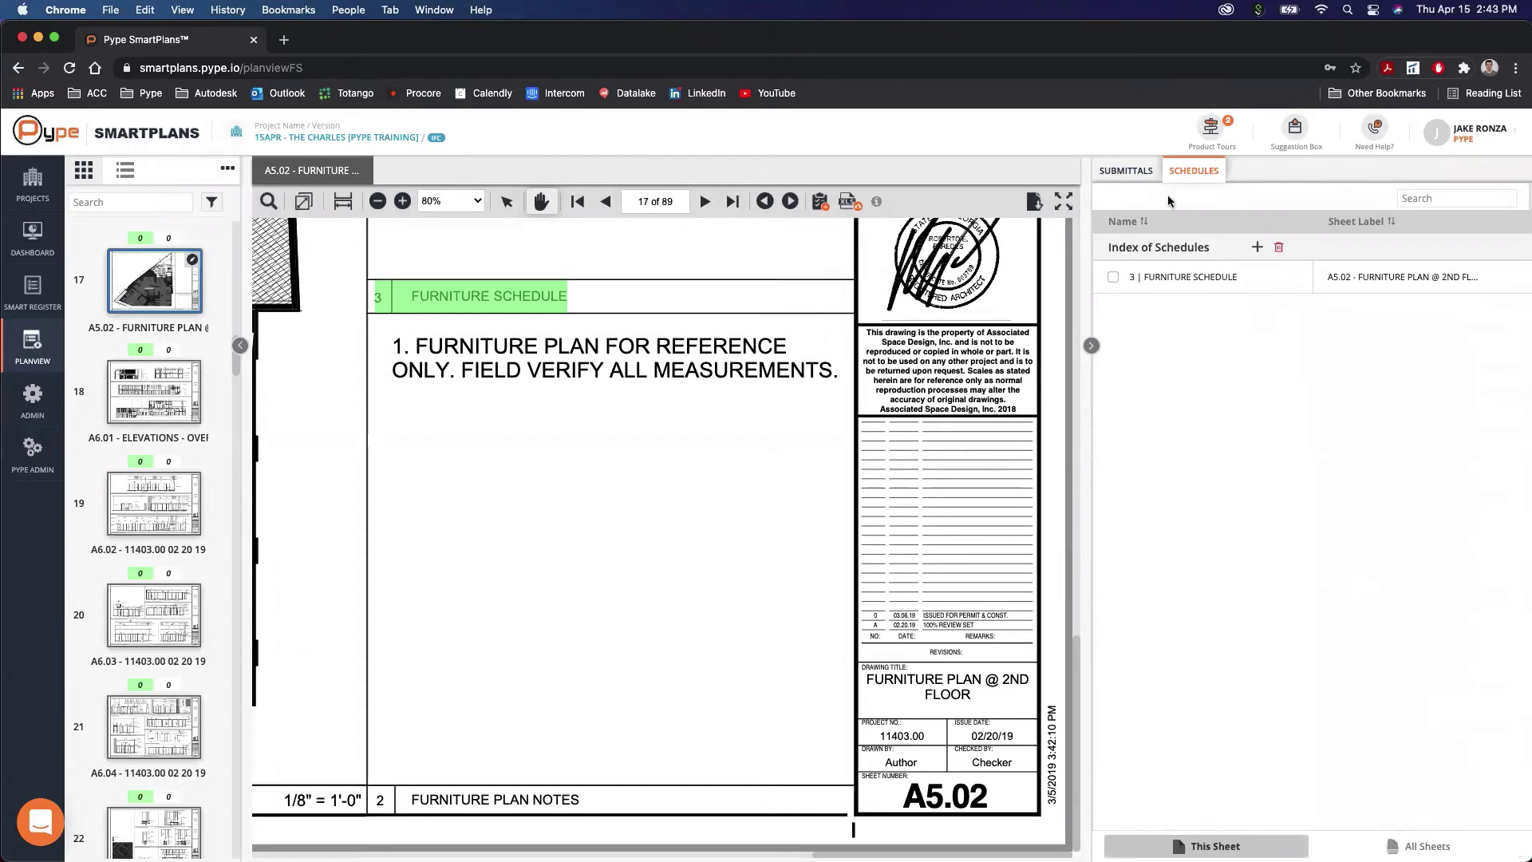
left_click(1125, 171)
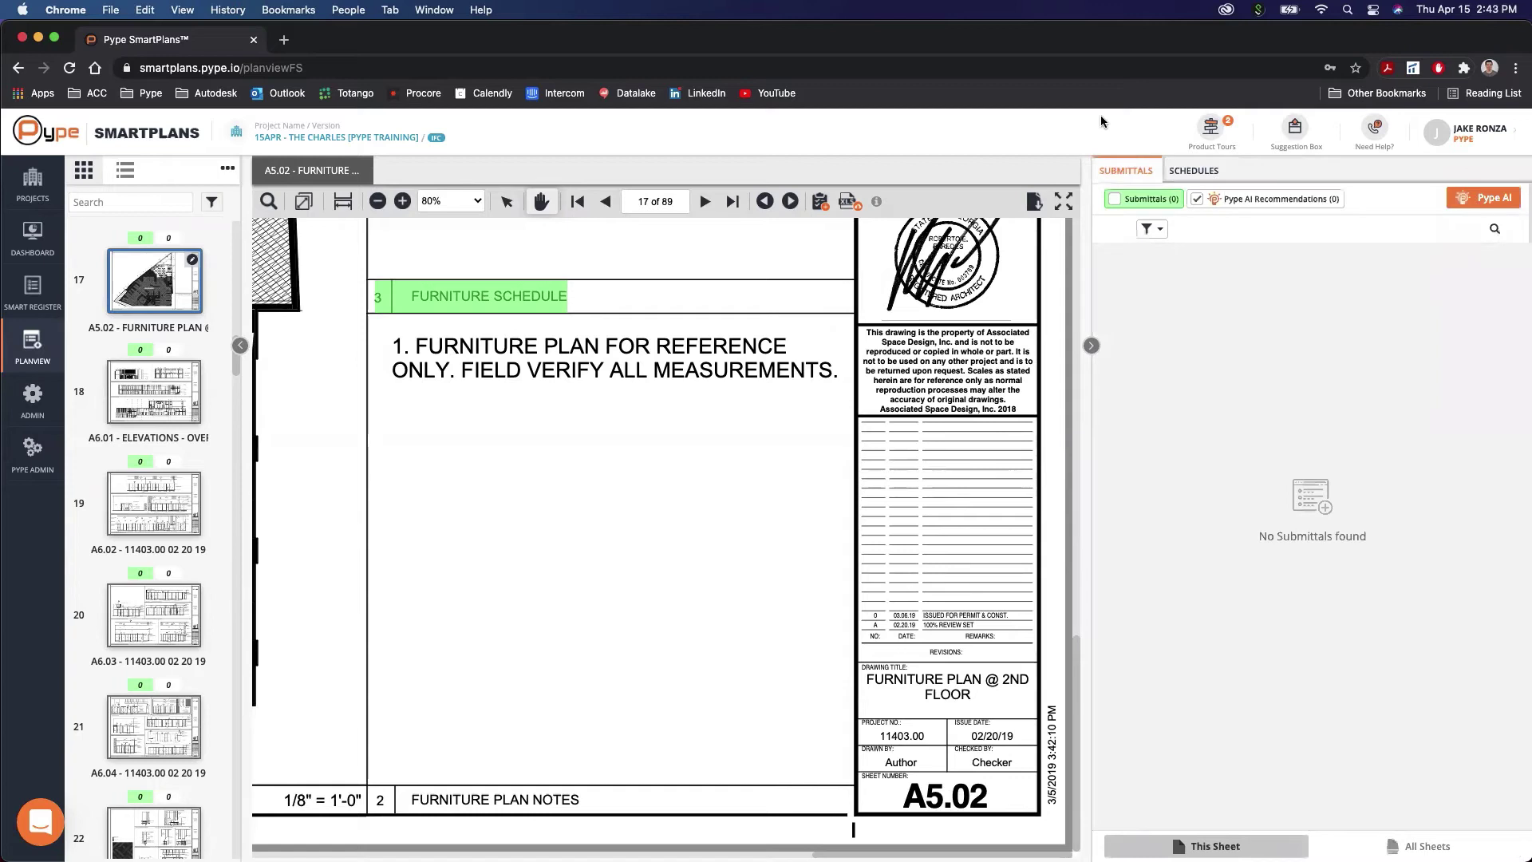
left_click(1115, 198)
Step: Switch the submittals list to All Sheets, browsing the filter options without applying any
left_click(1158, 231)
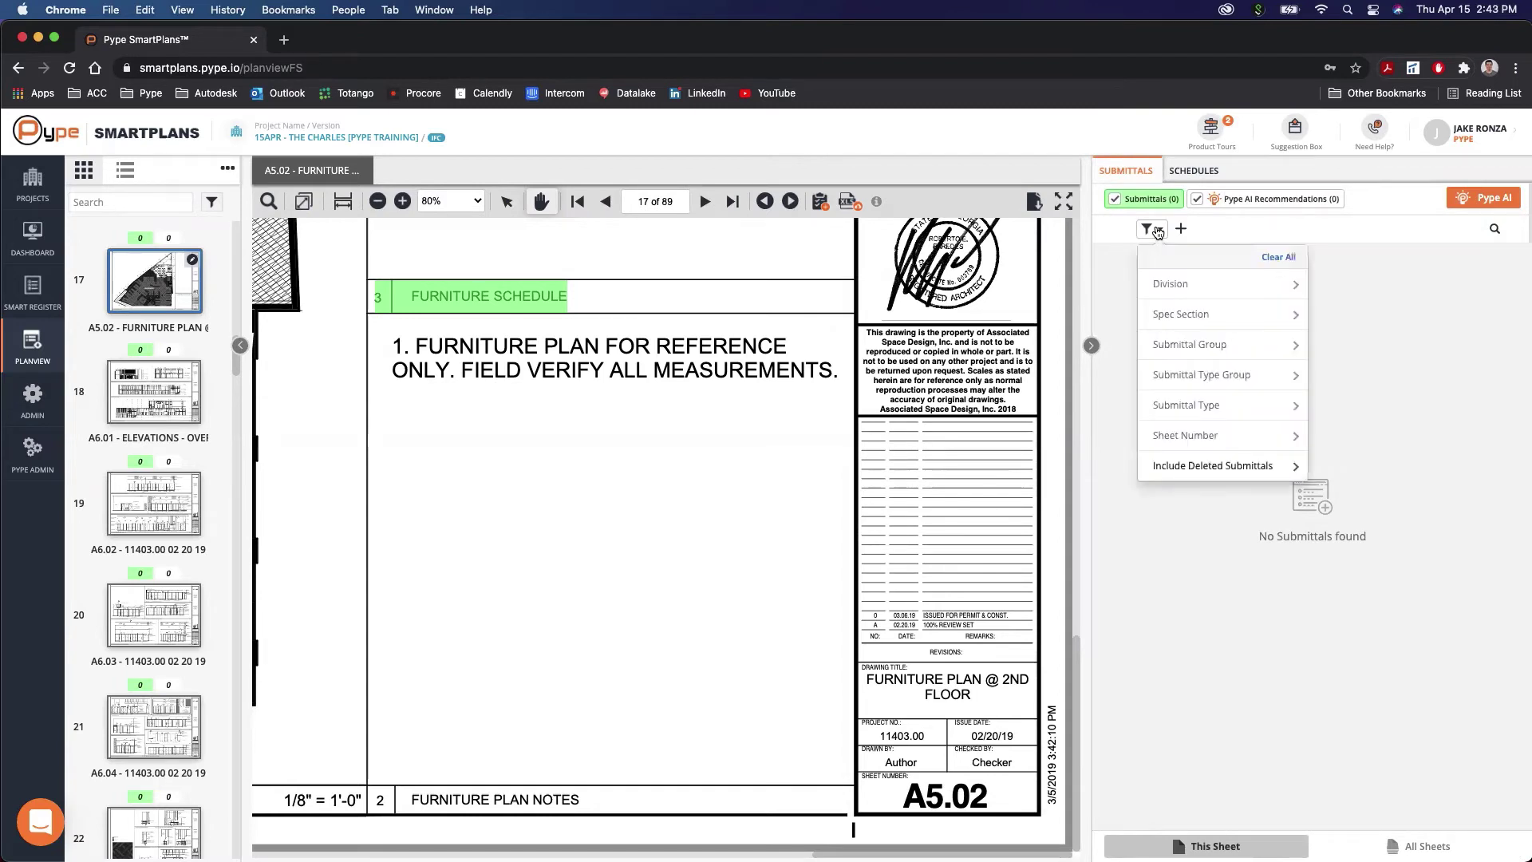
left_click(1303, 234)
left_click(1419, 846)
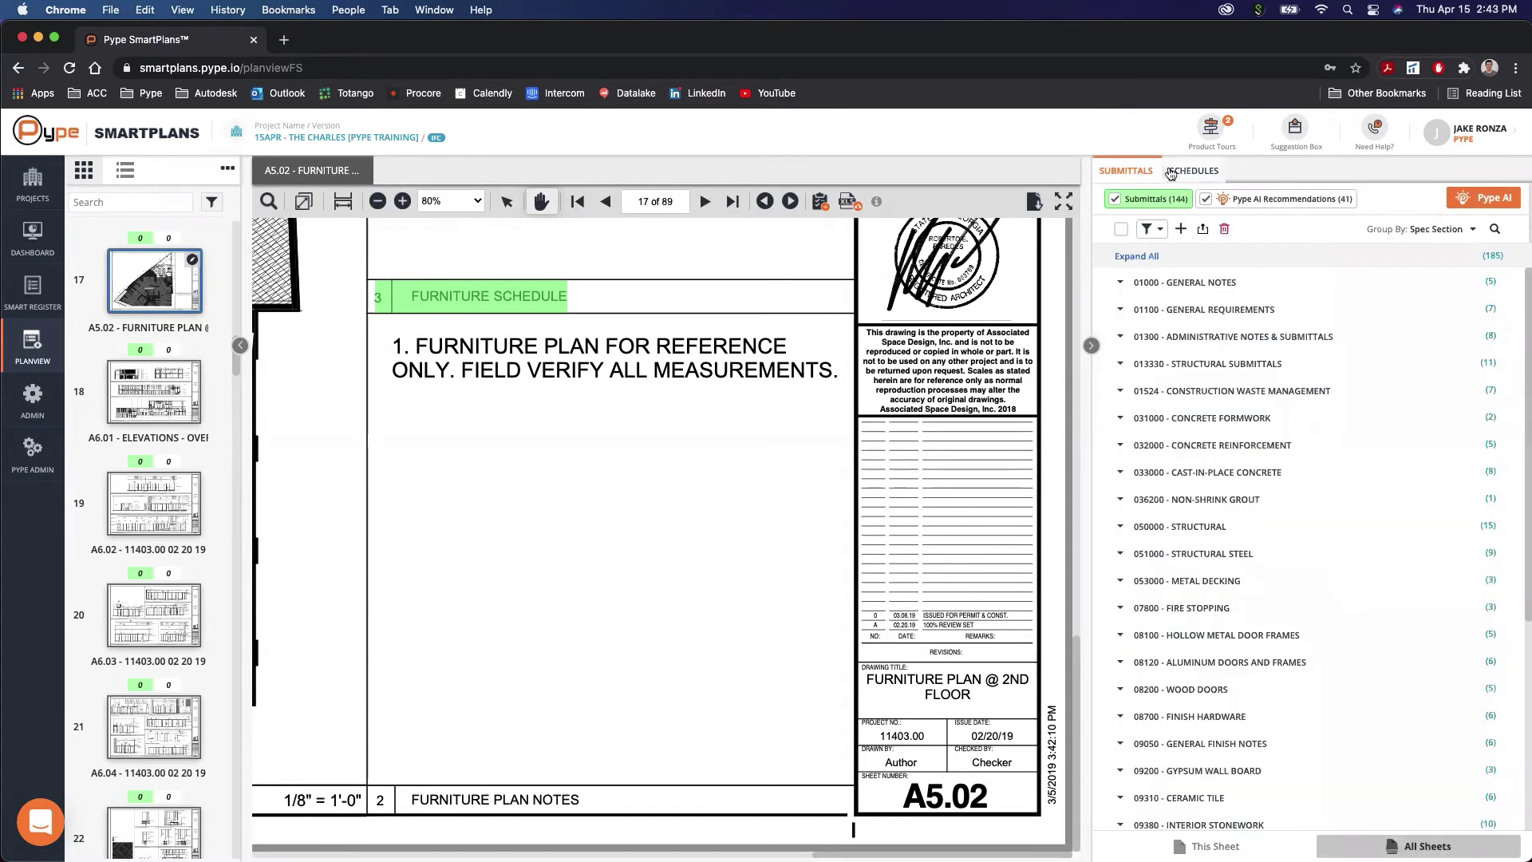
left_click(1155, 230)
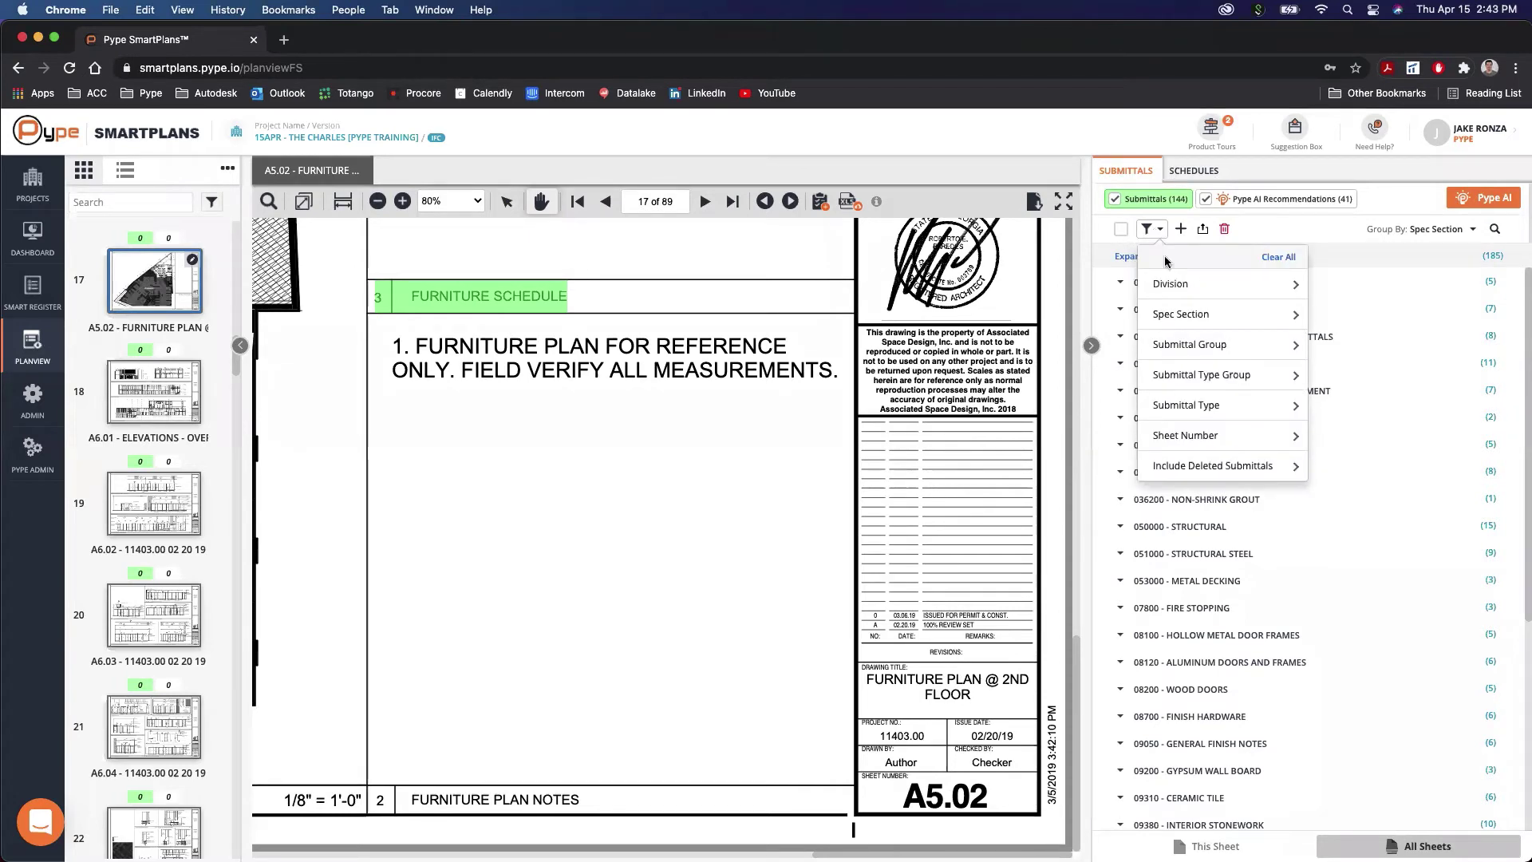
mouse_move(1186, 294)
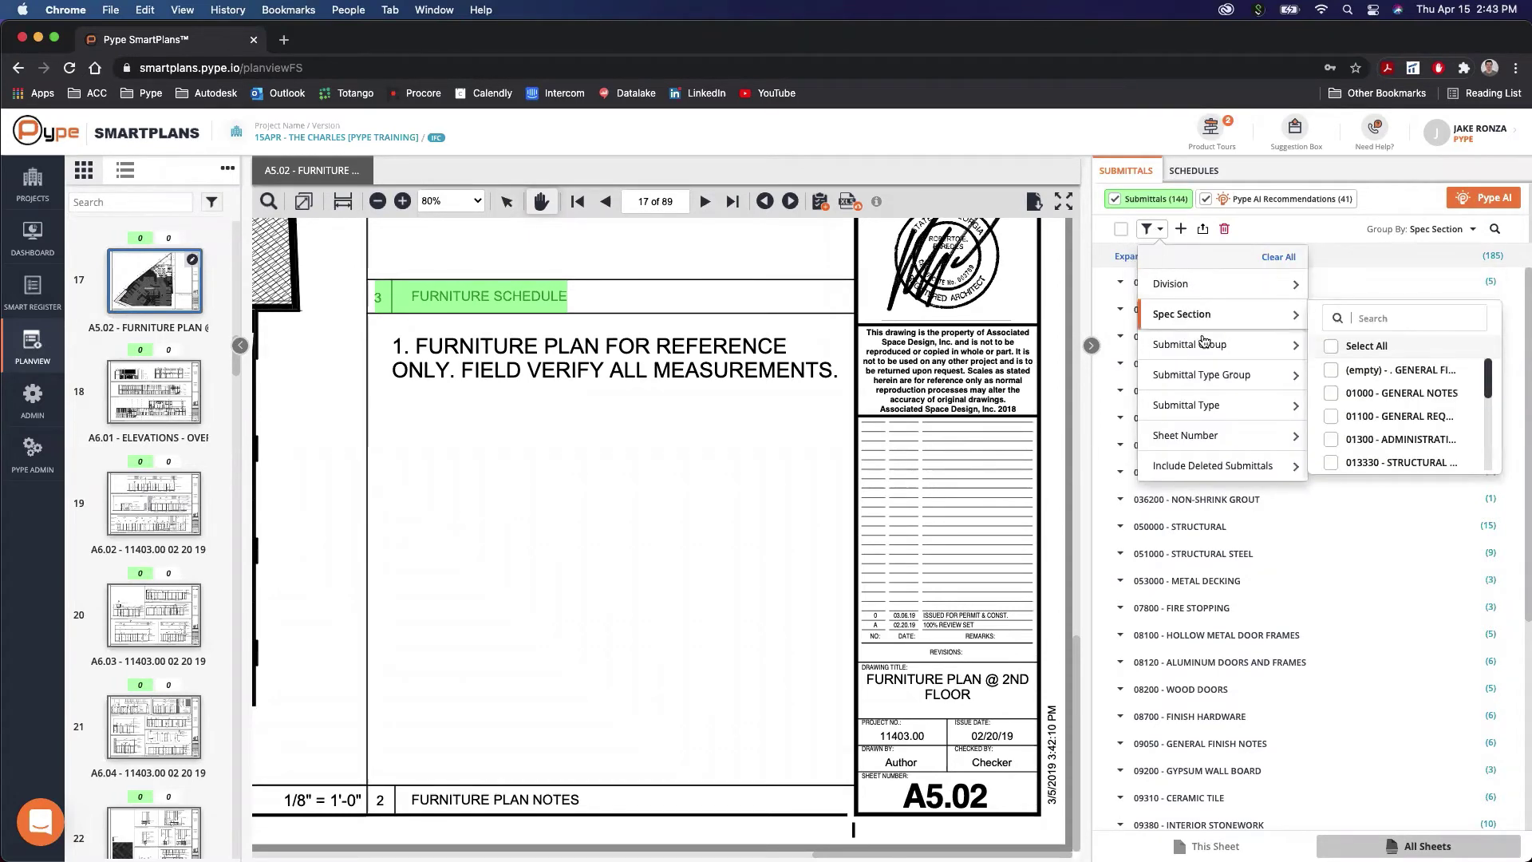
mouse_move(1209, 350)
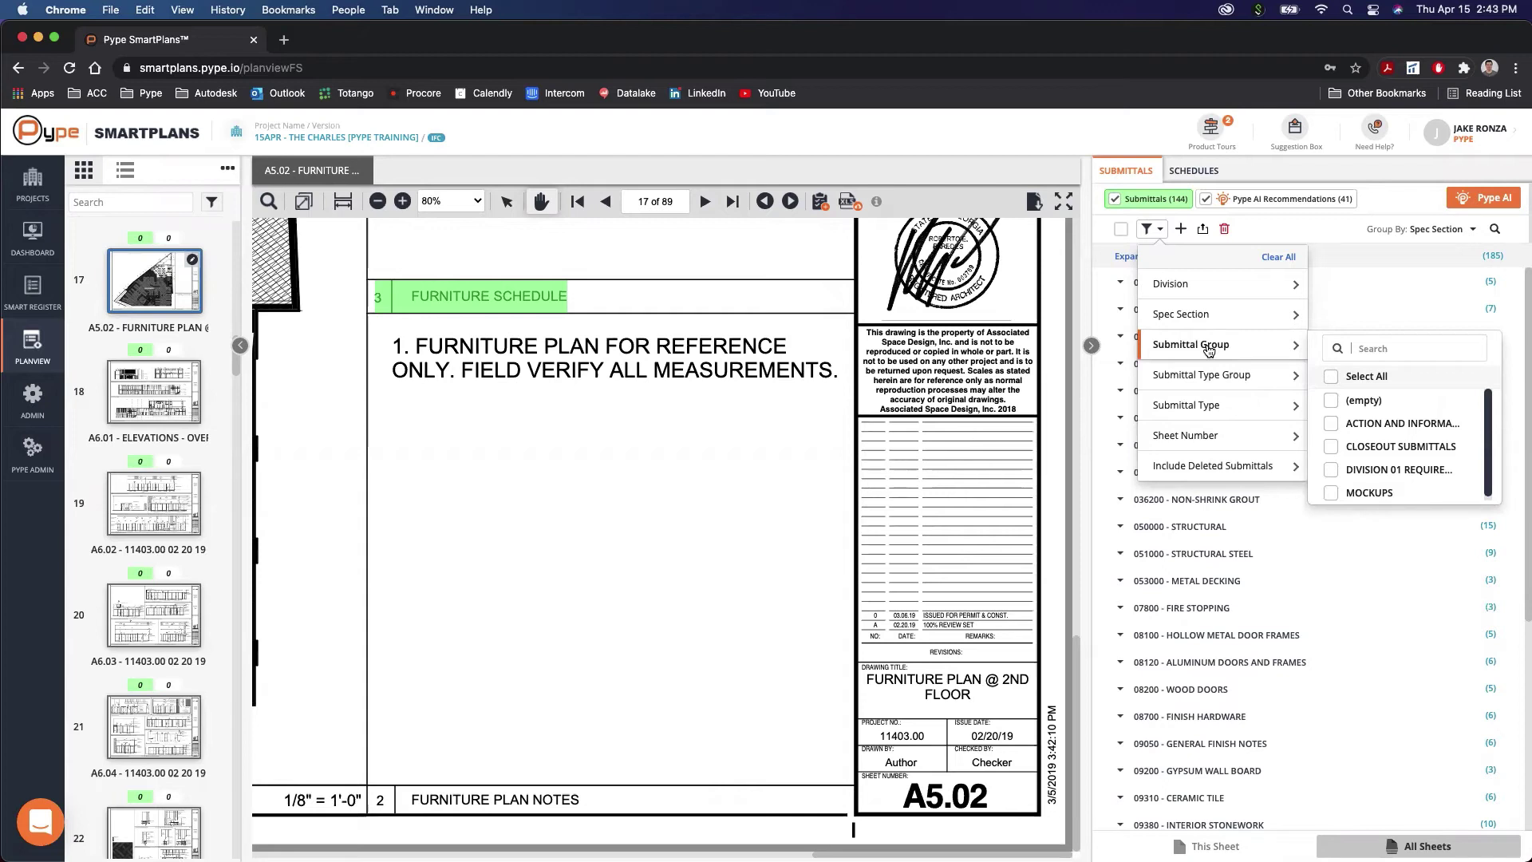
left_click(1275, 225)
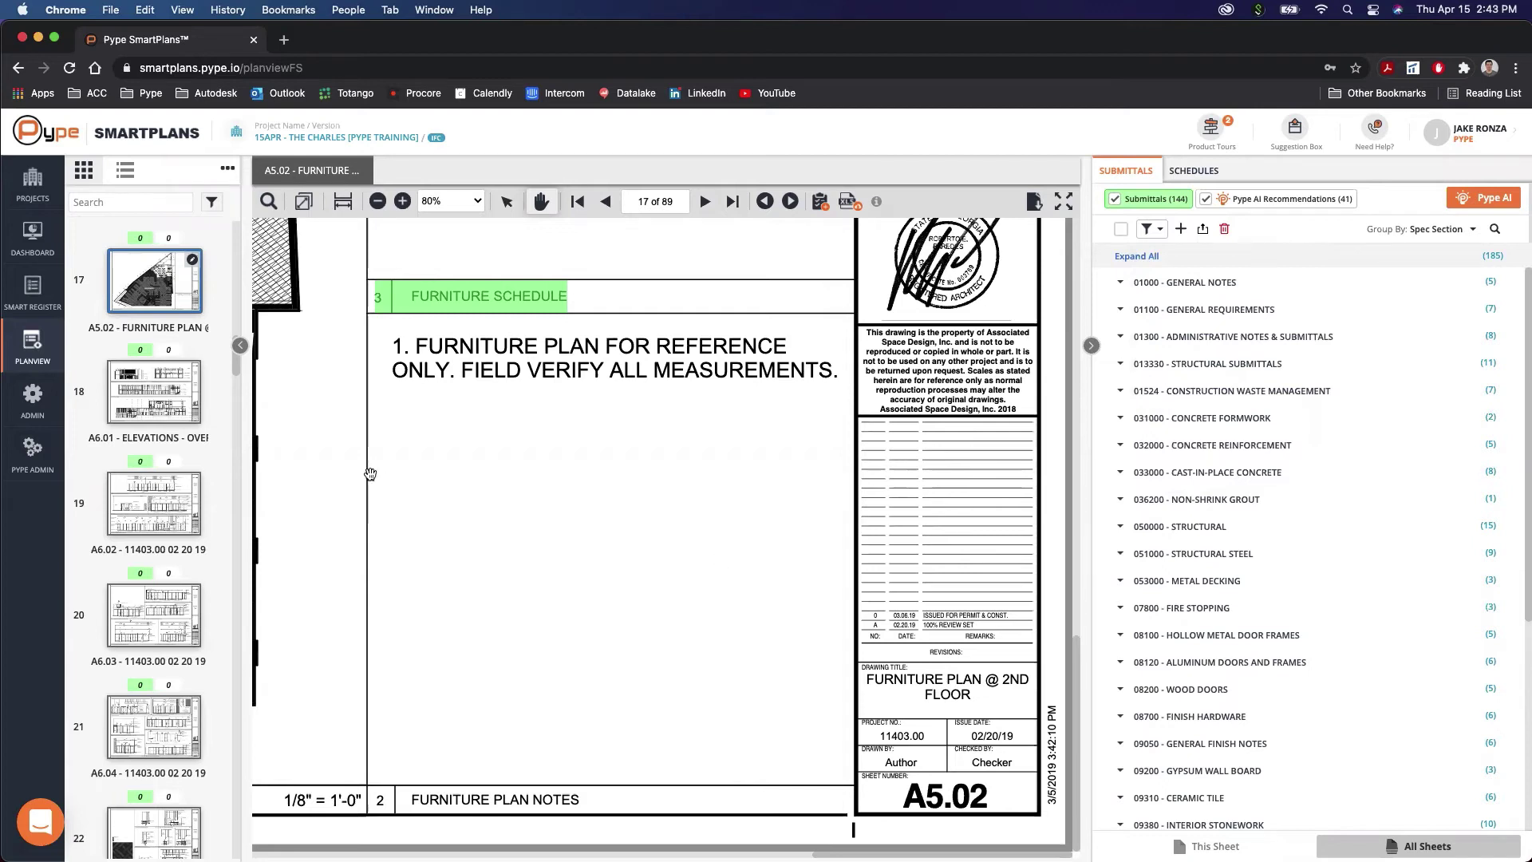
Step: From the Smart Register, start a BIM 360 export from the Export menu
left_click(35, 290)
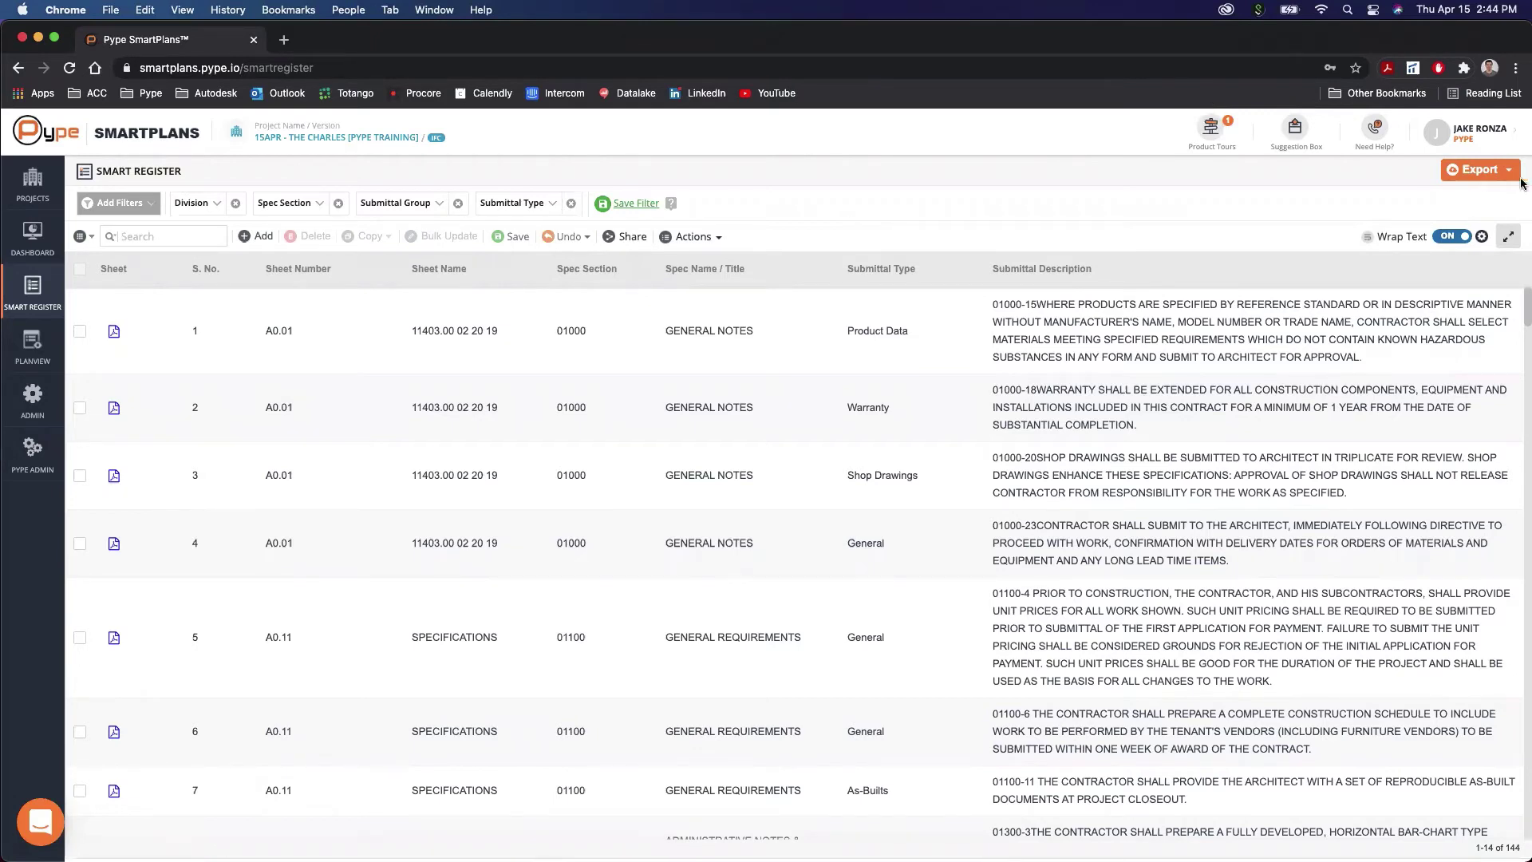
left_click(1498, 167)
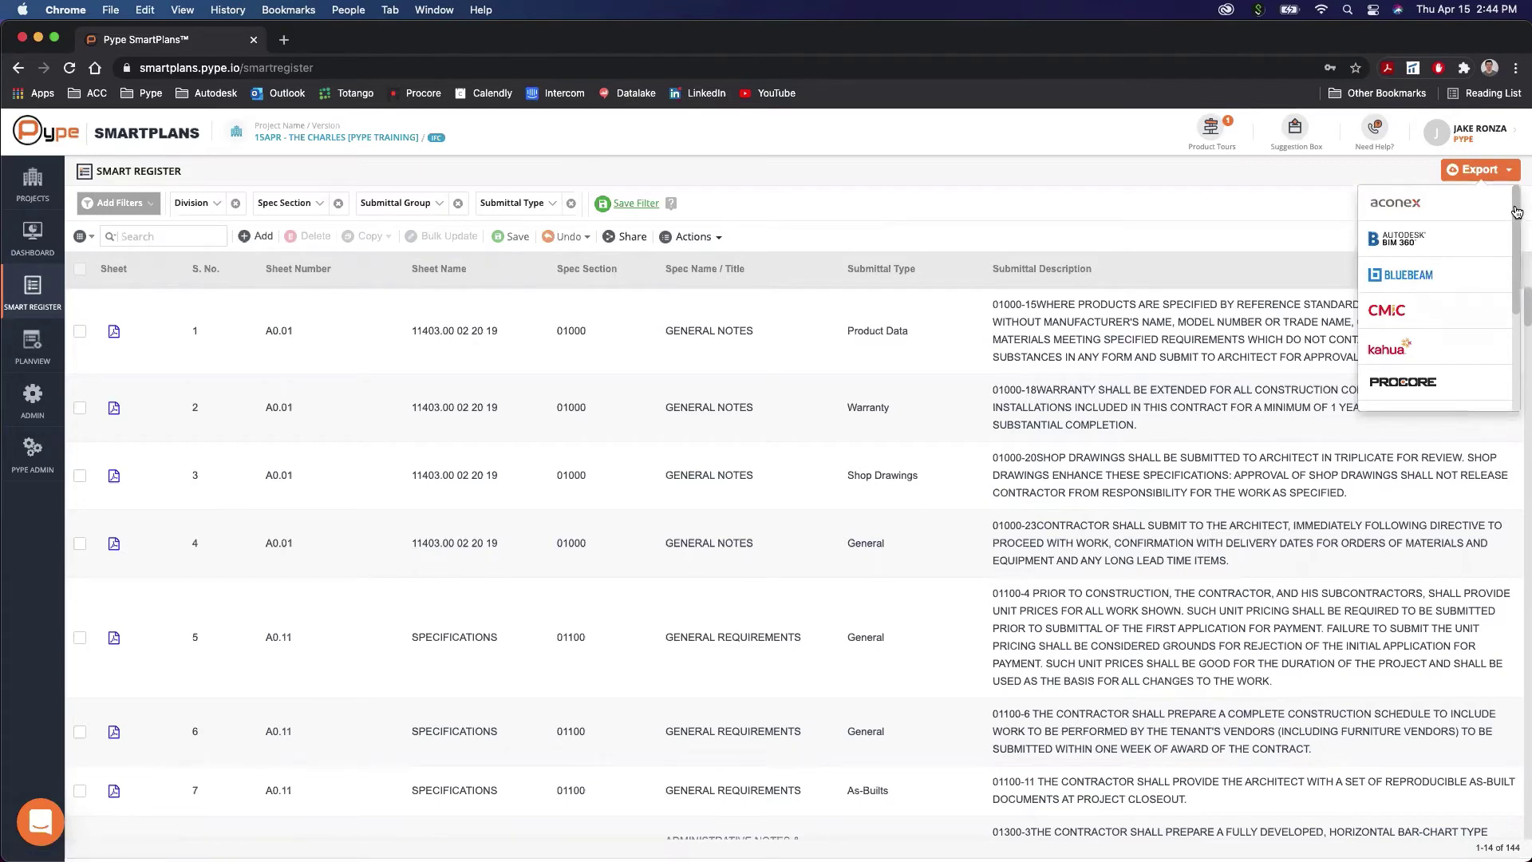
left_click(1434, 241)
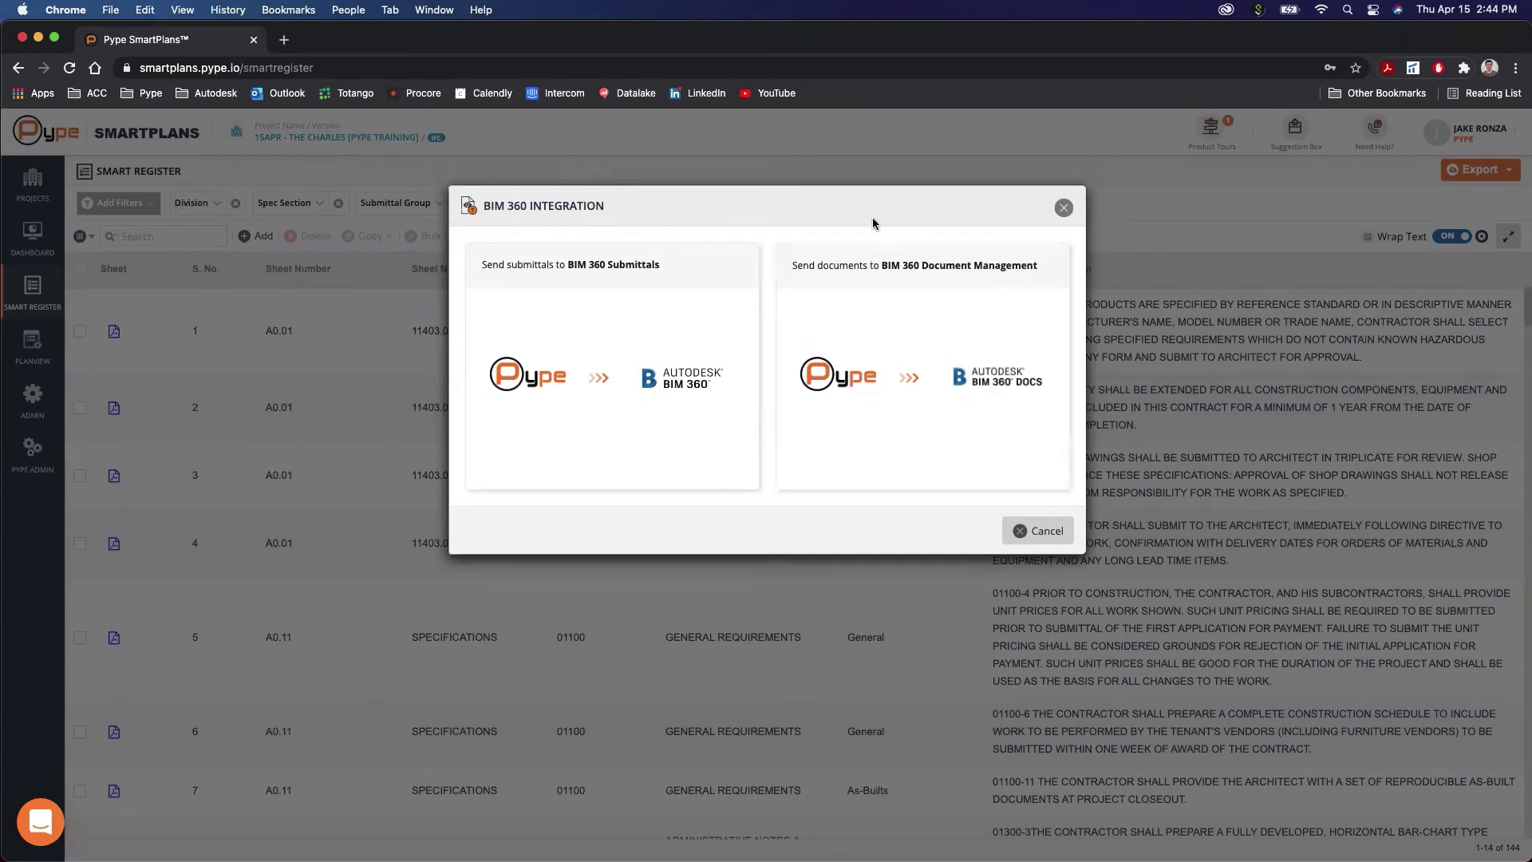
Step: Choose 'Send submittals to BIM 360 Submittals' to reach the submittal type mapping page
left_click(710, 382)
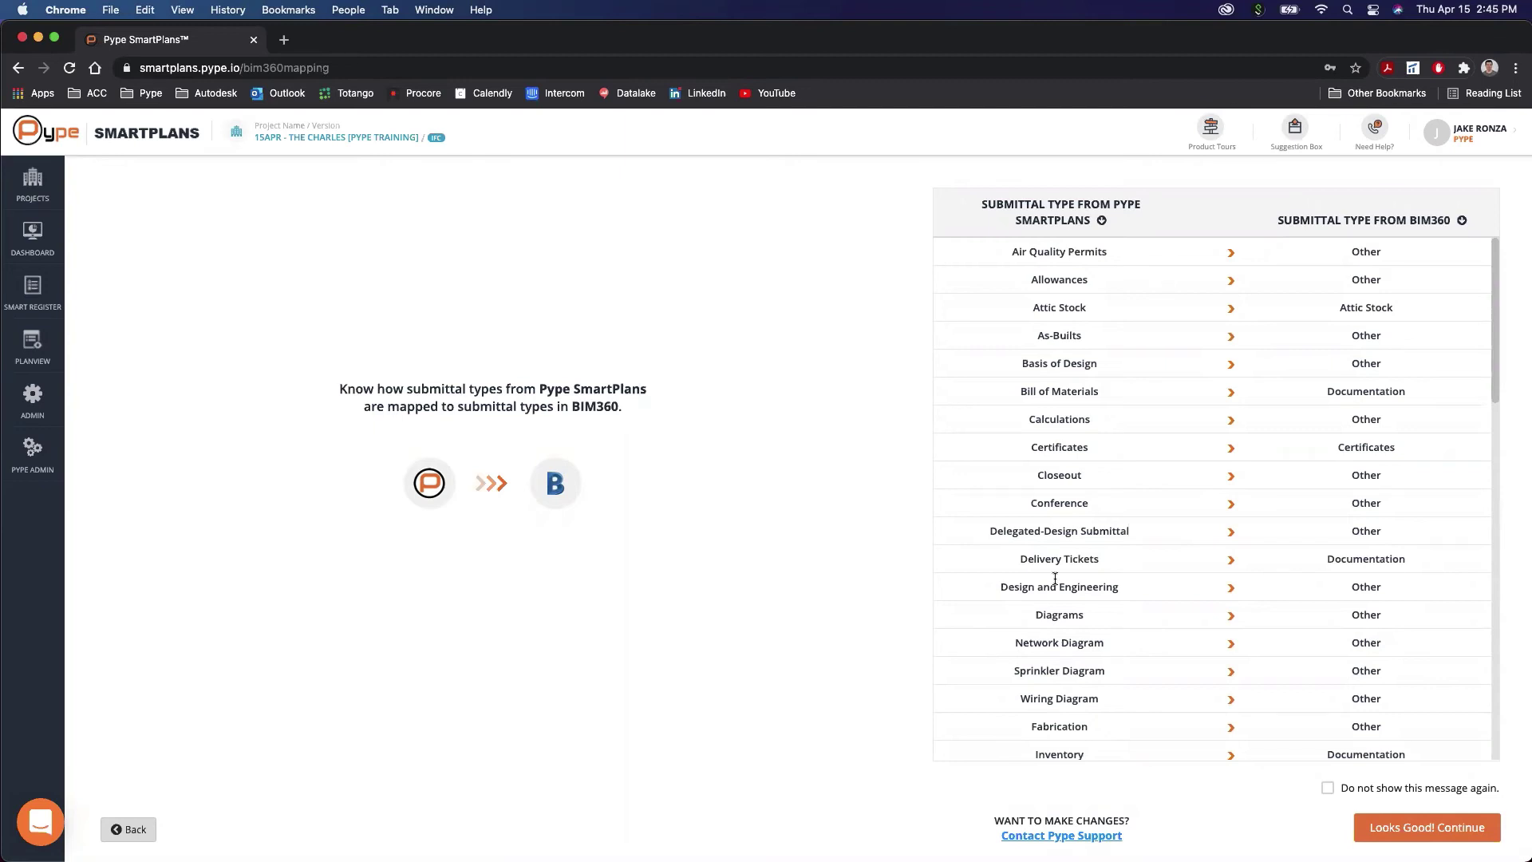
left_click(1416, 826)
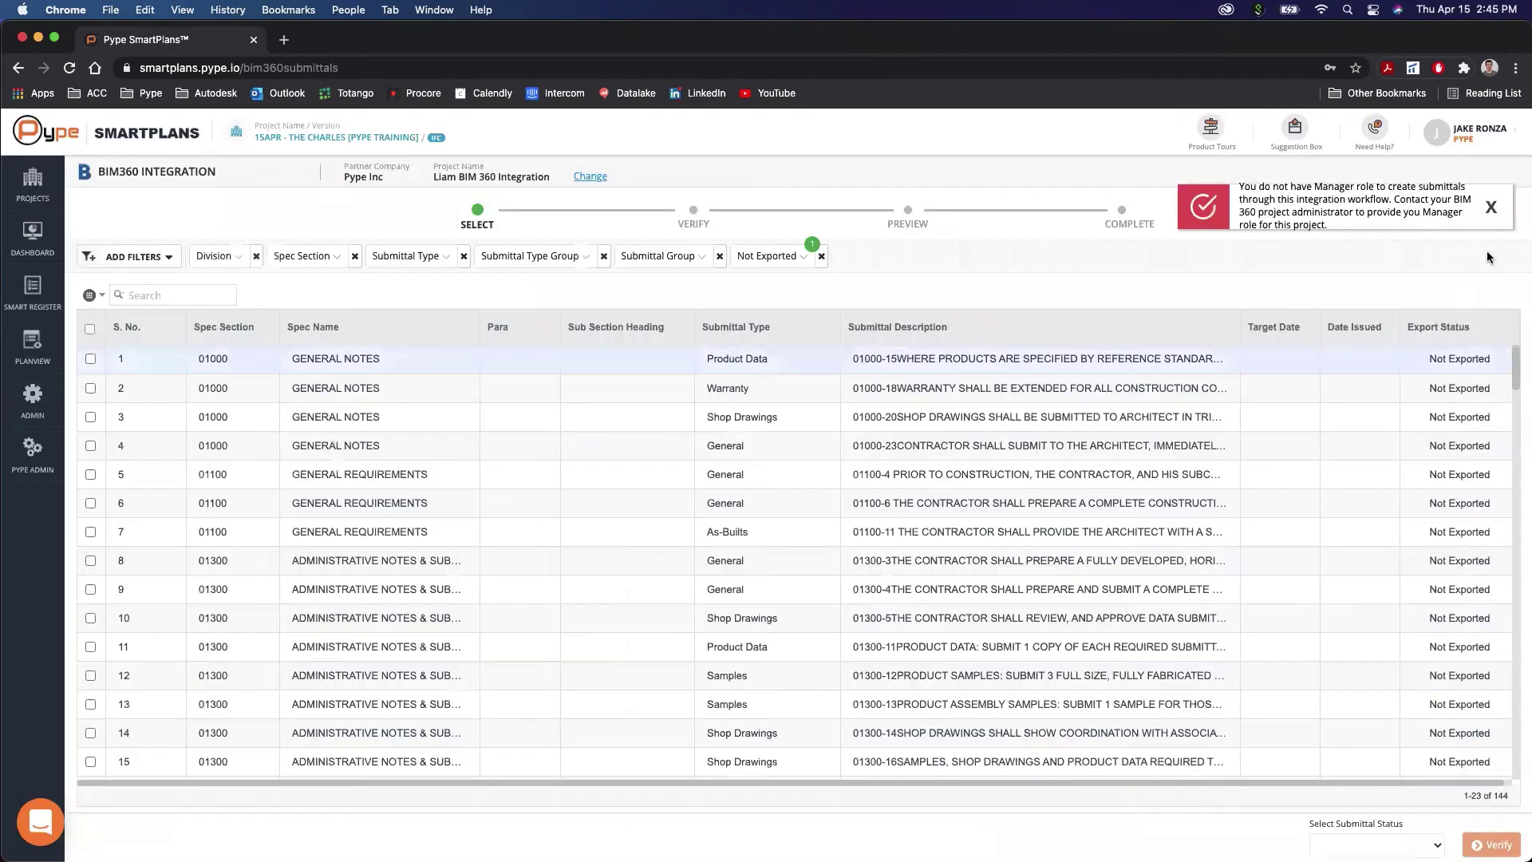
left_click(1491, 208)
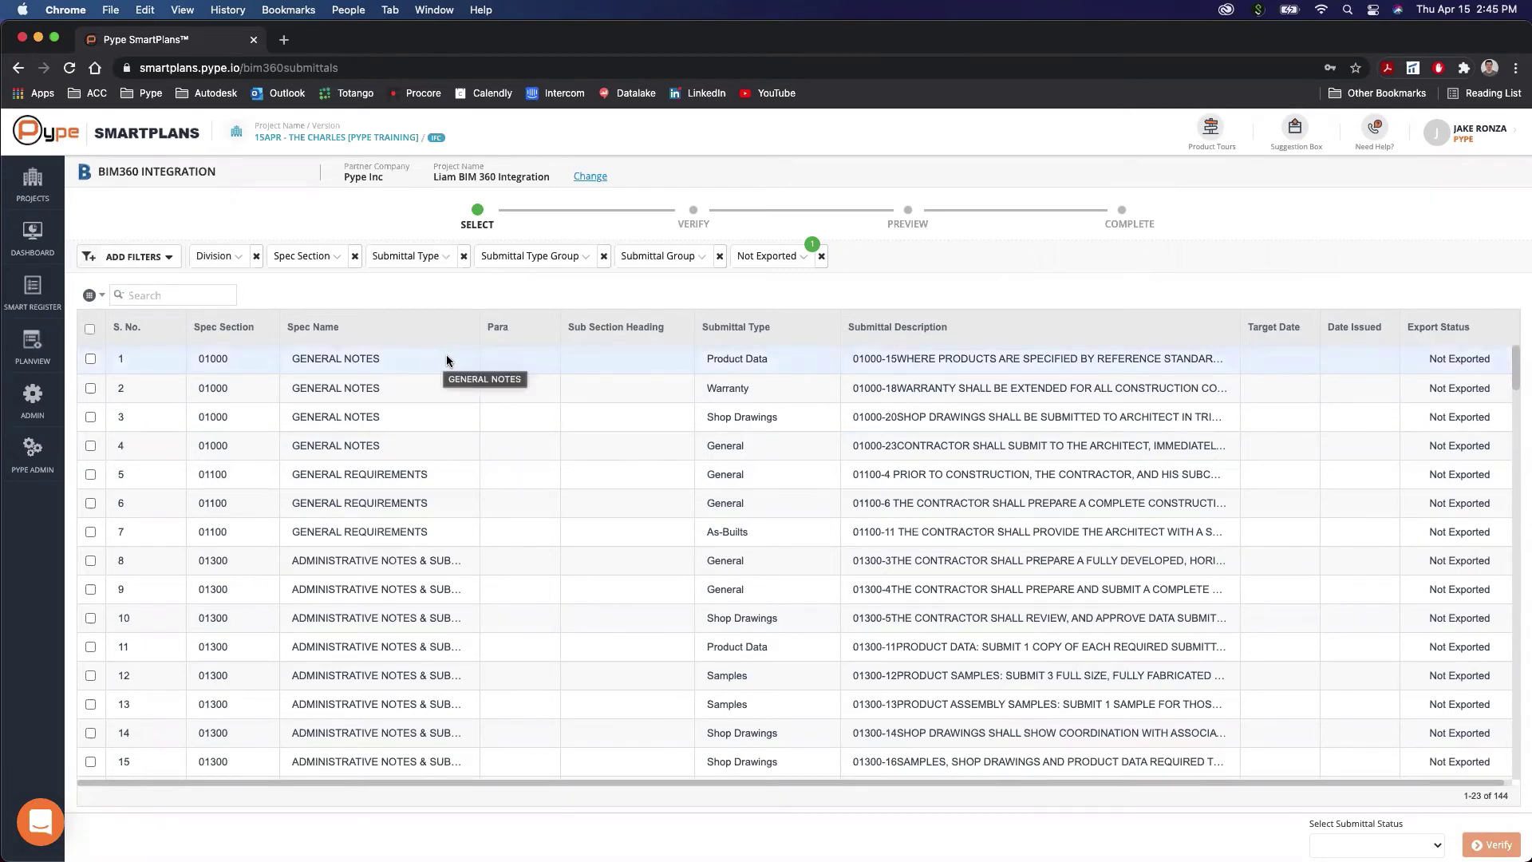
left_click(230, 268)
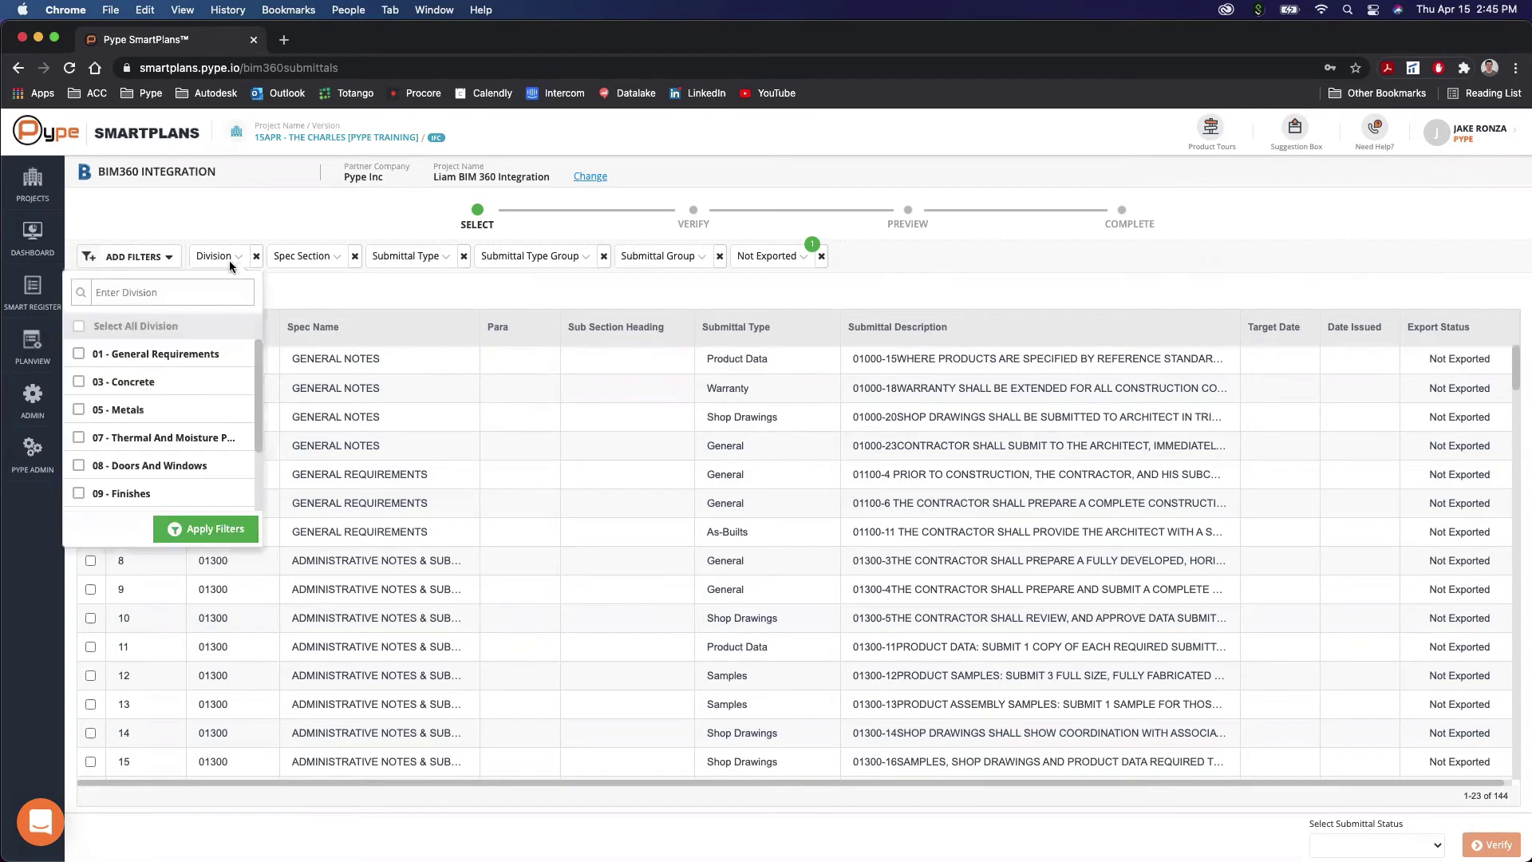
left_click(293, 256)
left_click(435, 257)
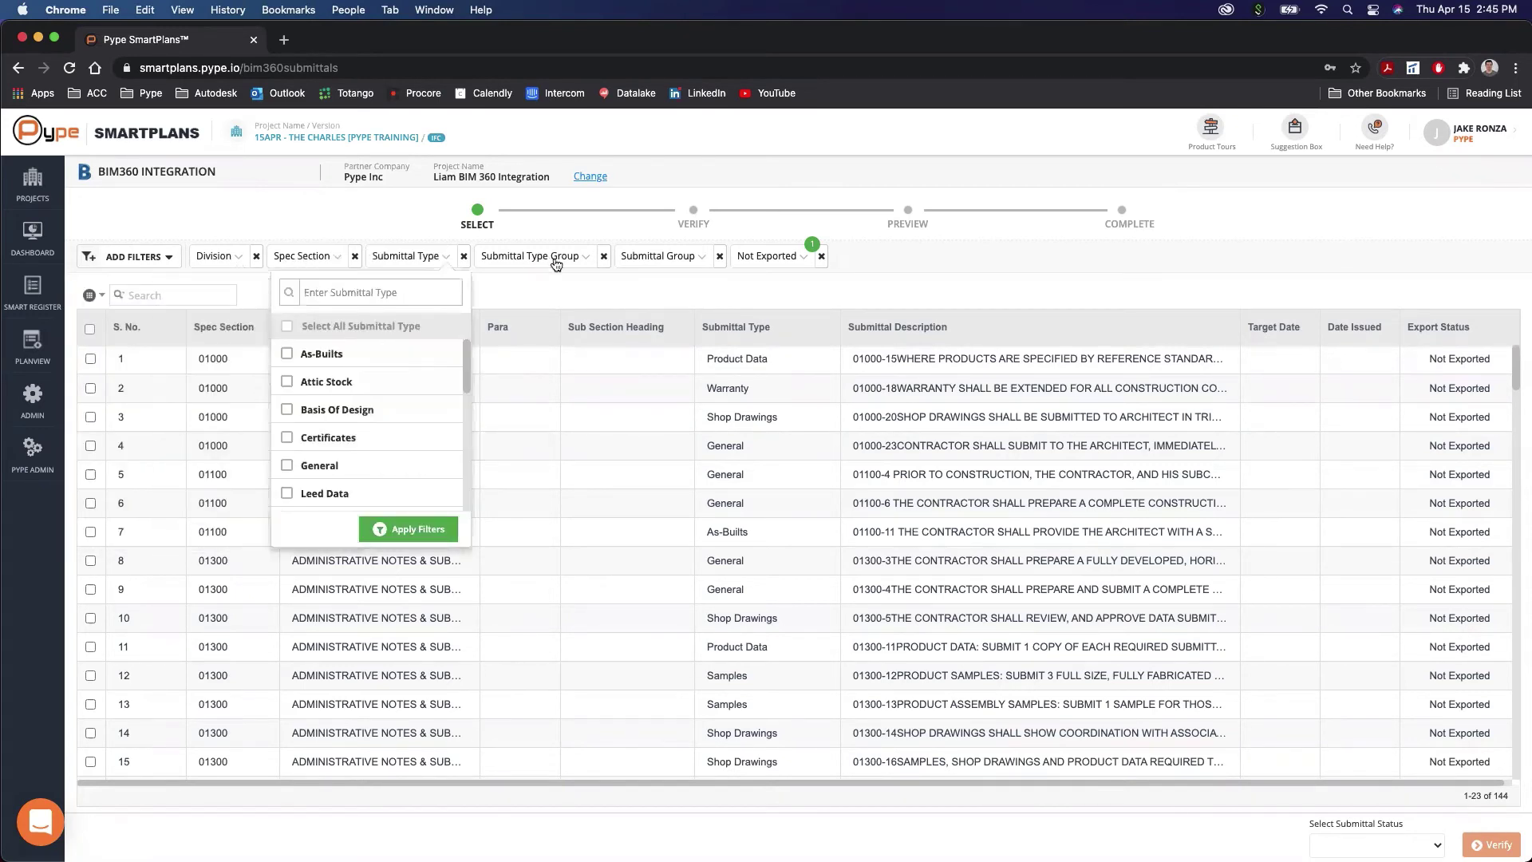
left_click(681, 260)
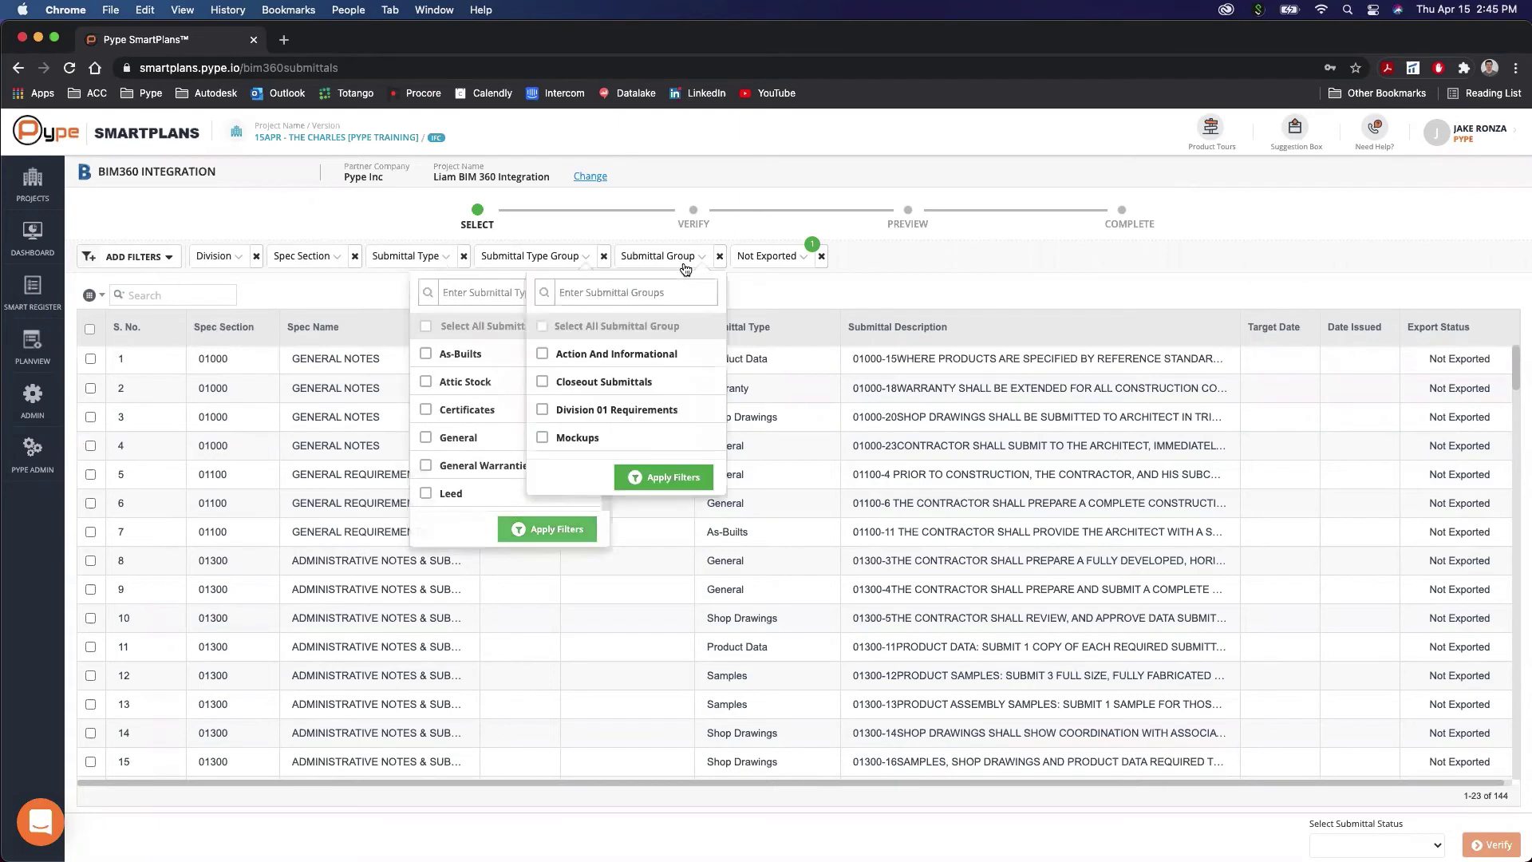
left_click(932, 261)
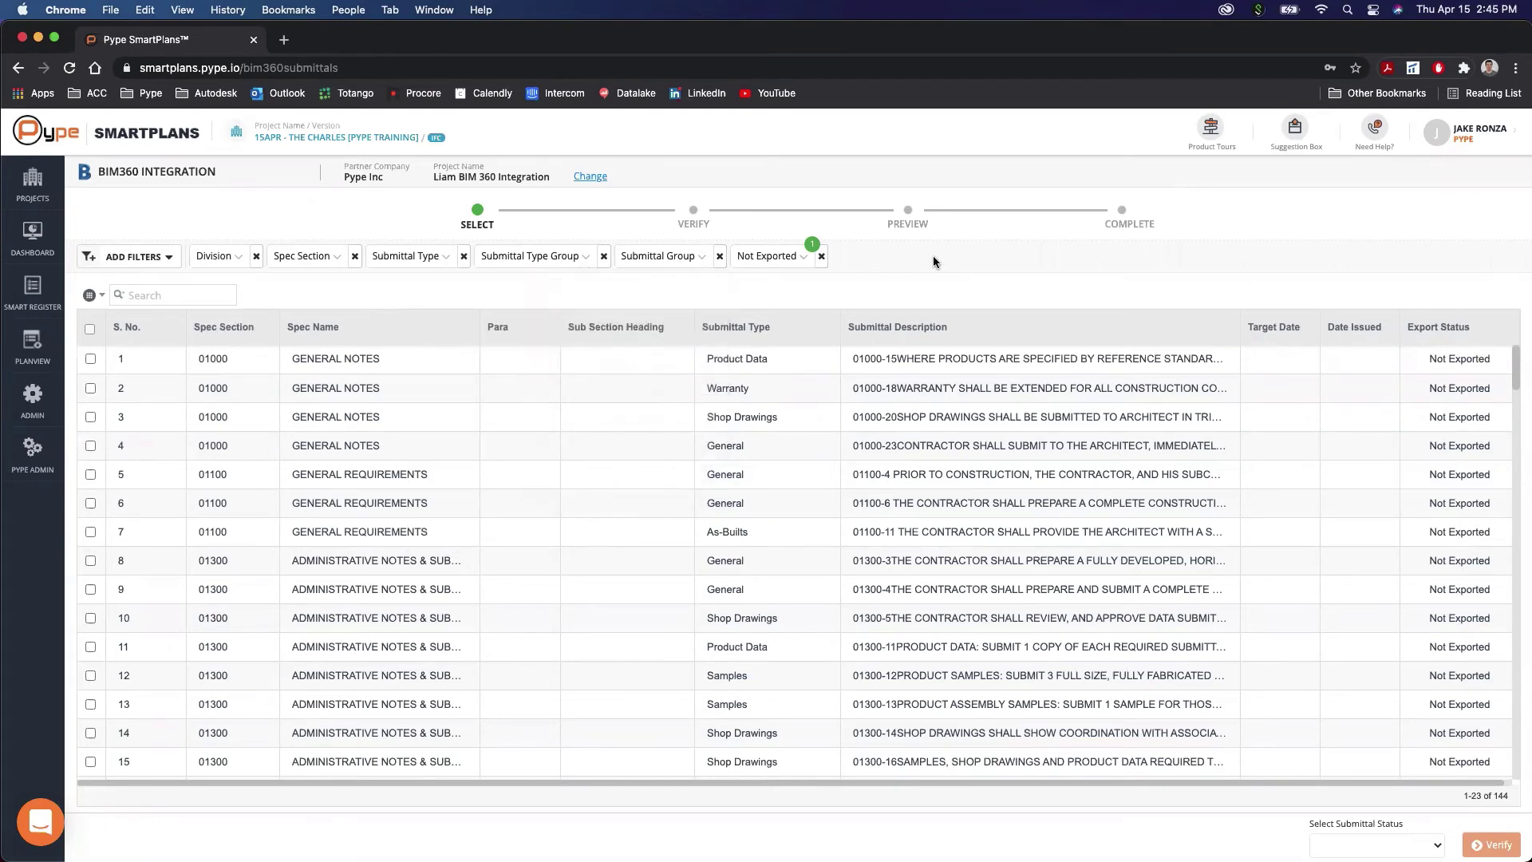
left_click(789, 266)
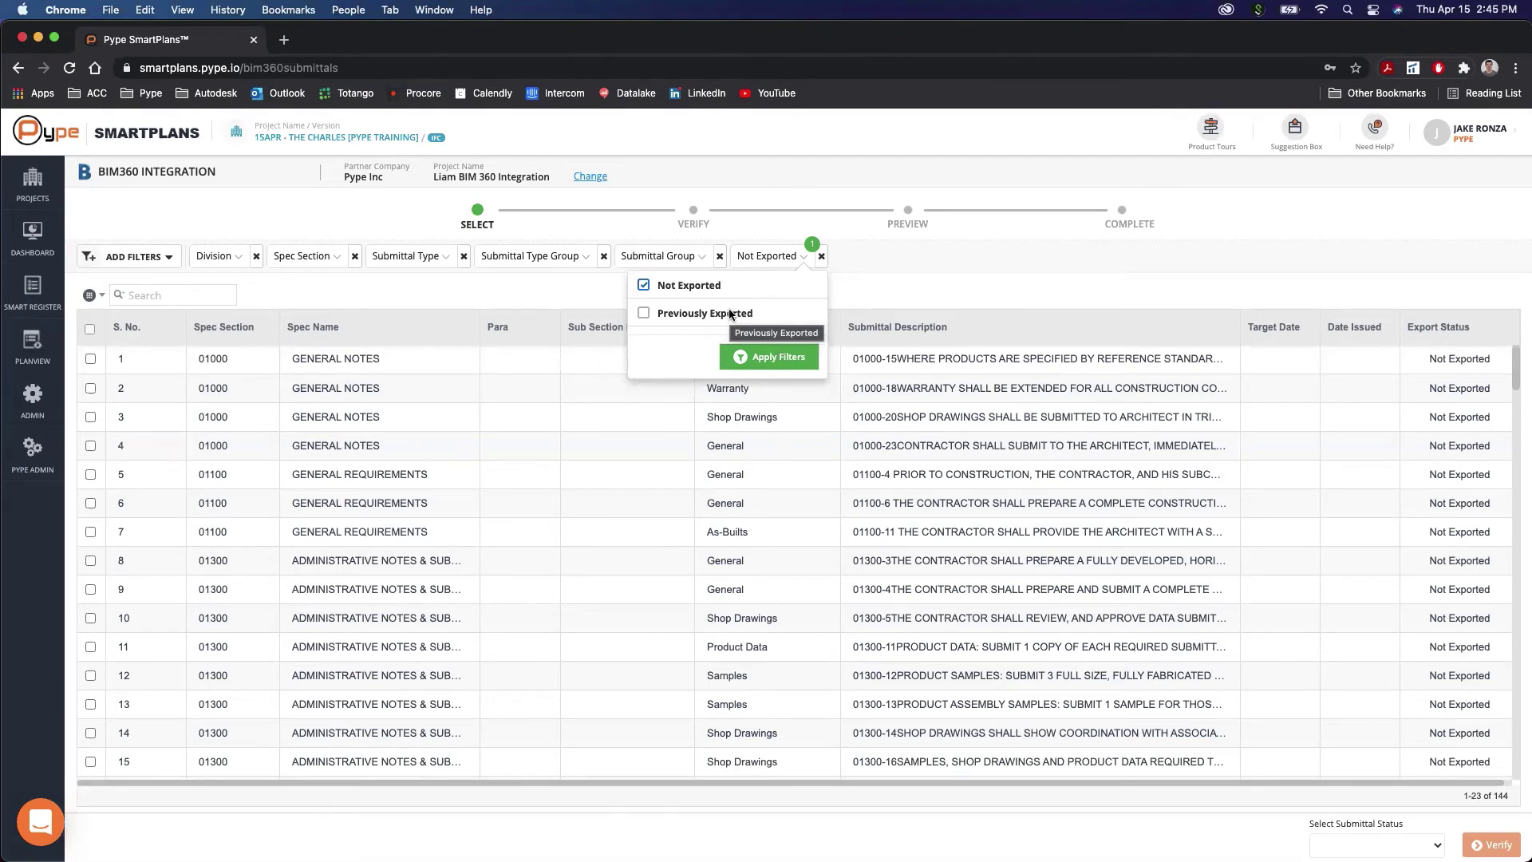
left_click(954, 278)
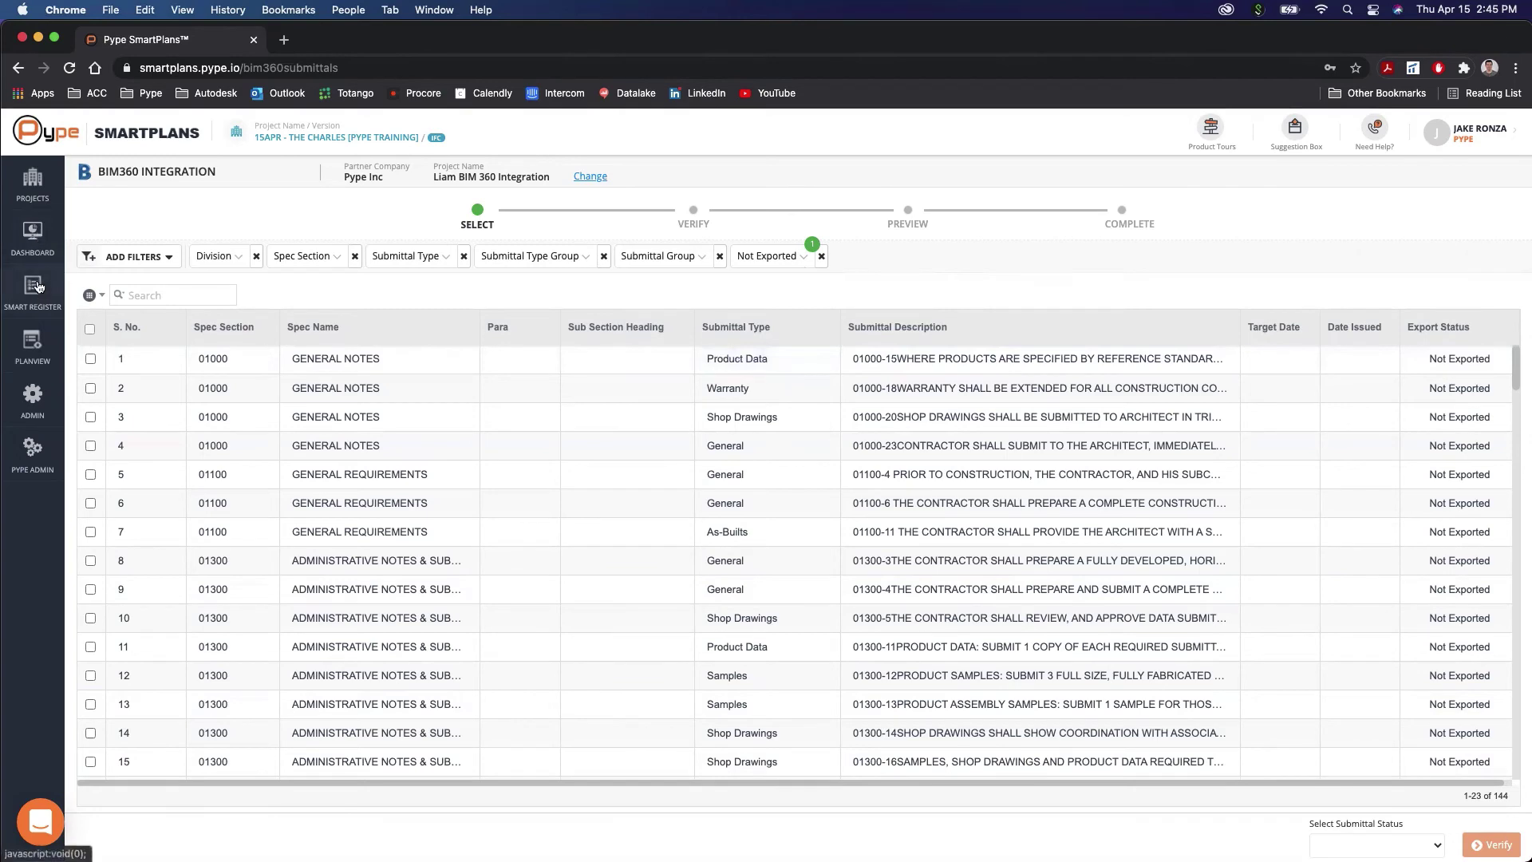
Step: View the project Dashboard charts, then return to the Smart Register's 144 submittals
left_click(35, 249)
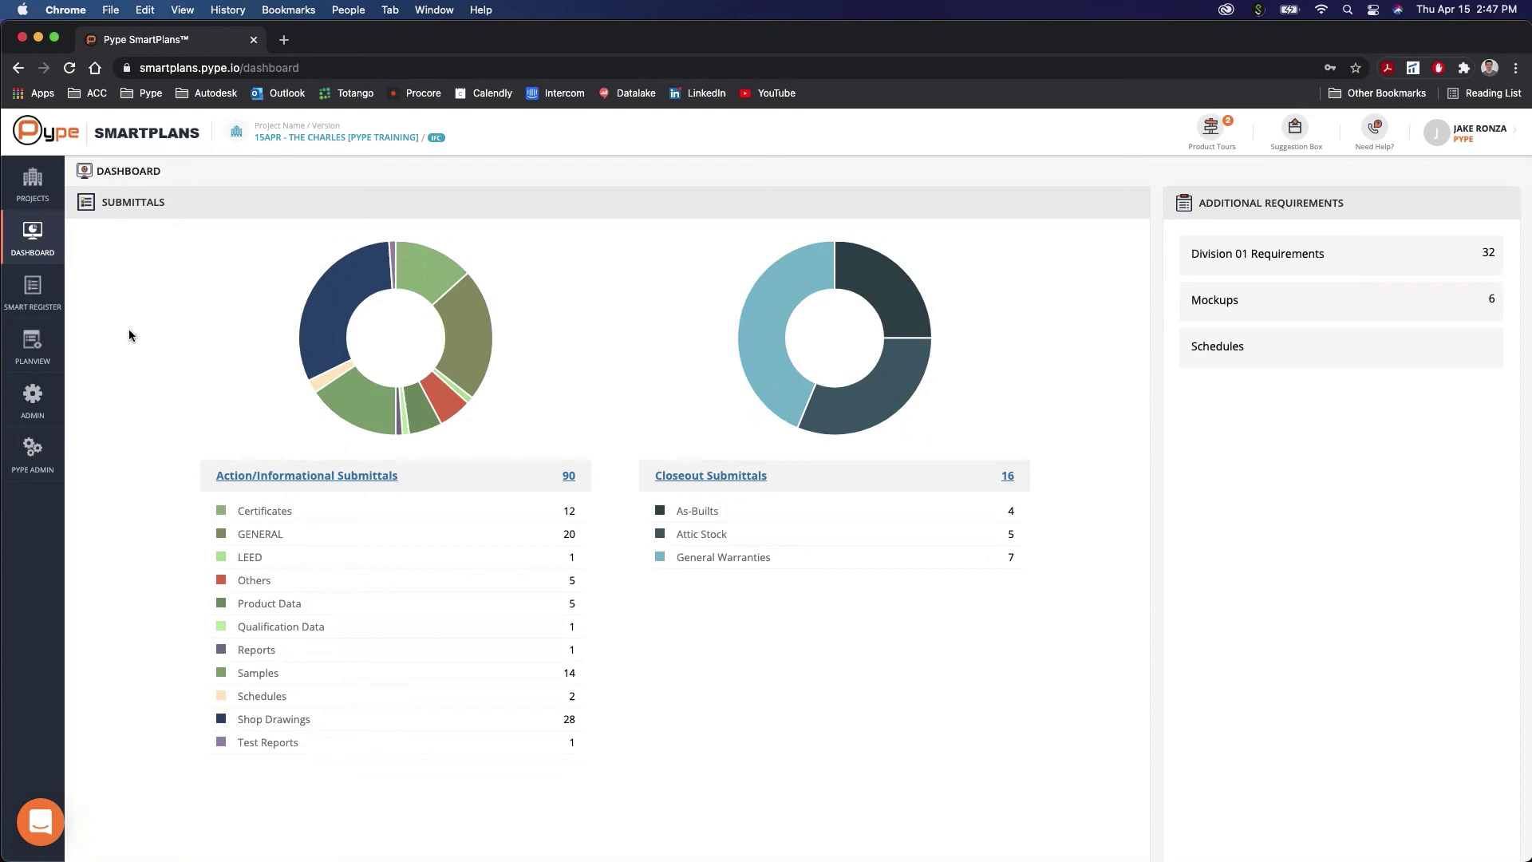
left_click(33, 294)
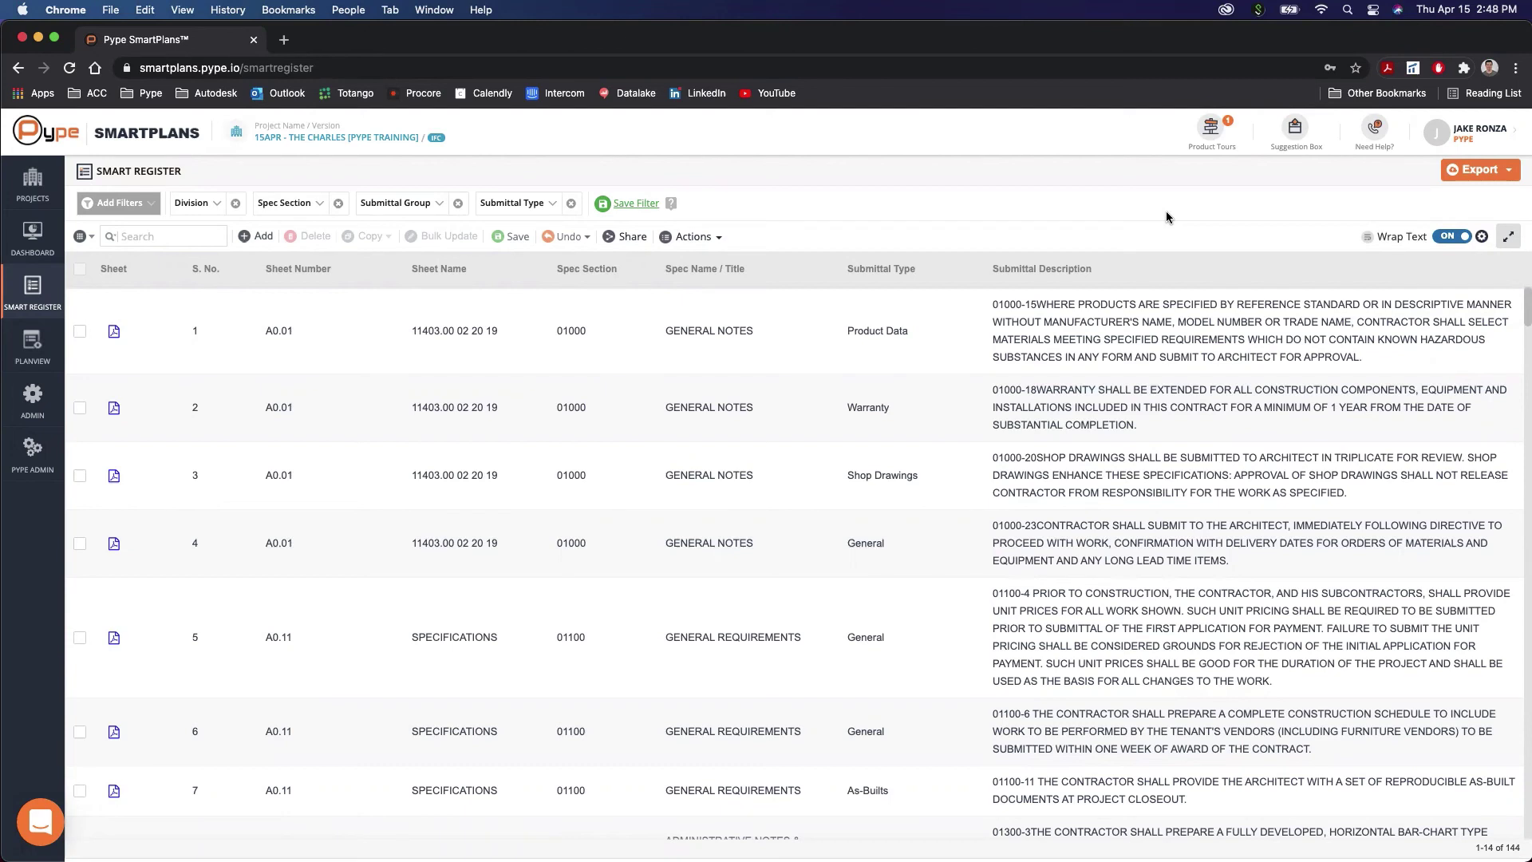
Step: Show the Product Tours list, then the Need Help? menu with support and tutorial links
left_click(1218, 135)
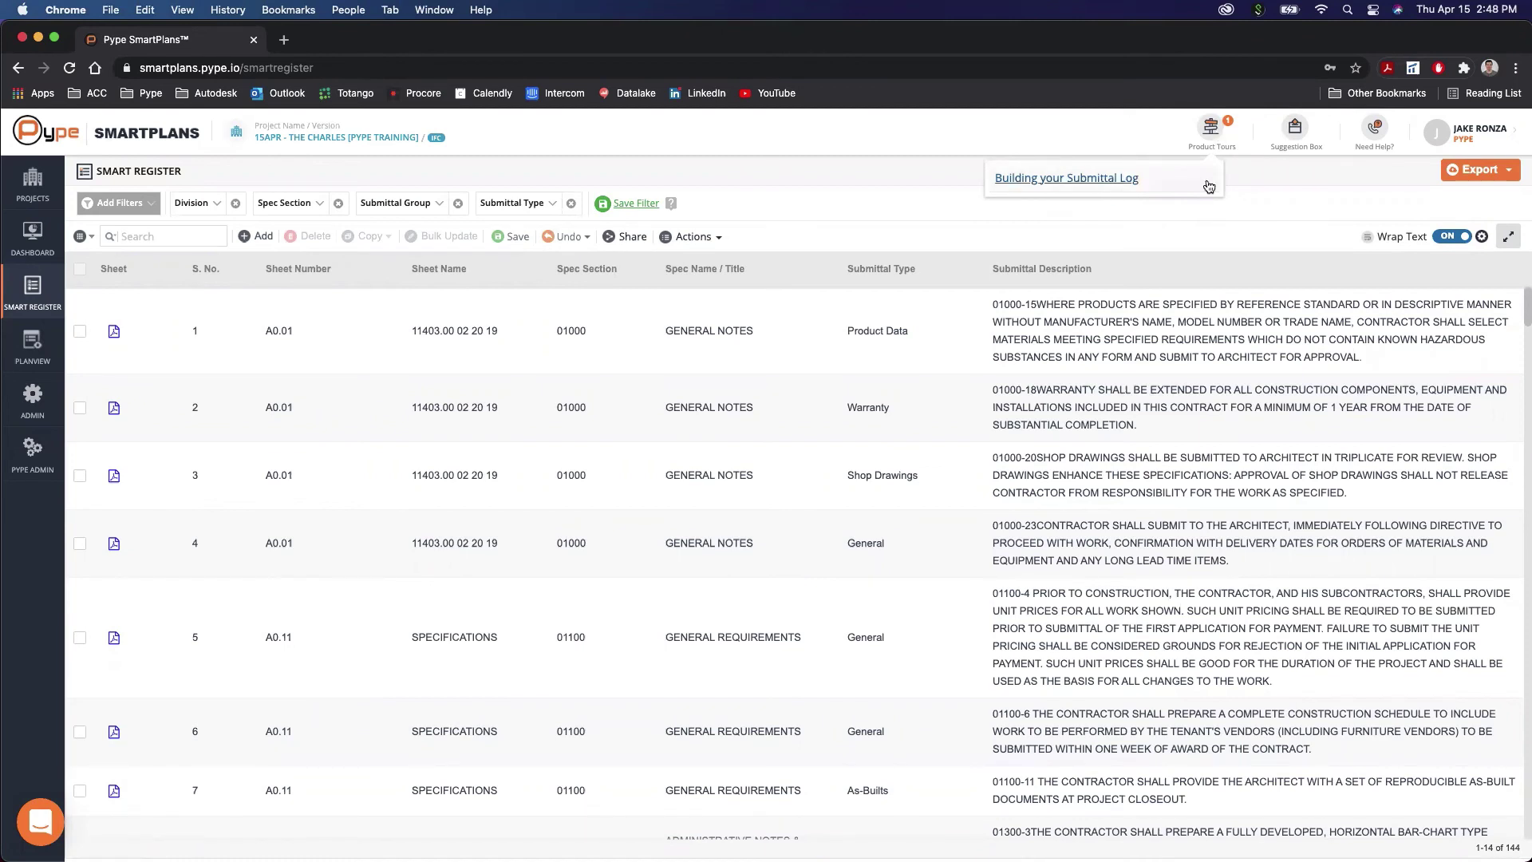
mouse_move(1373, 131)
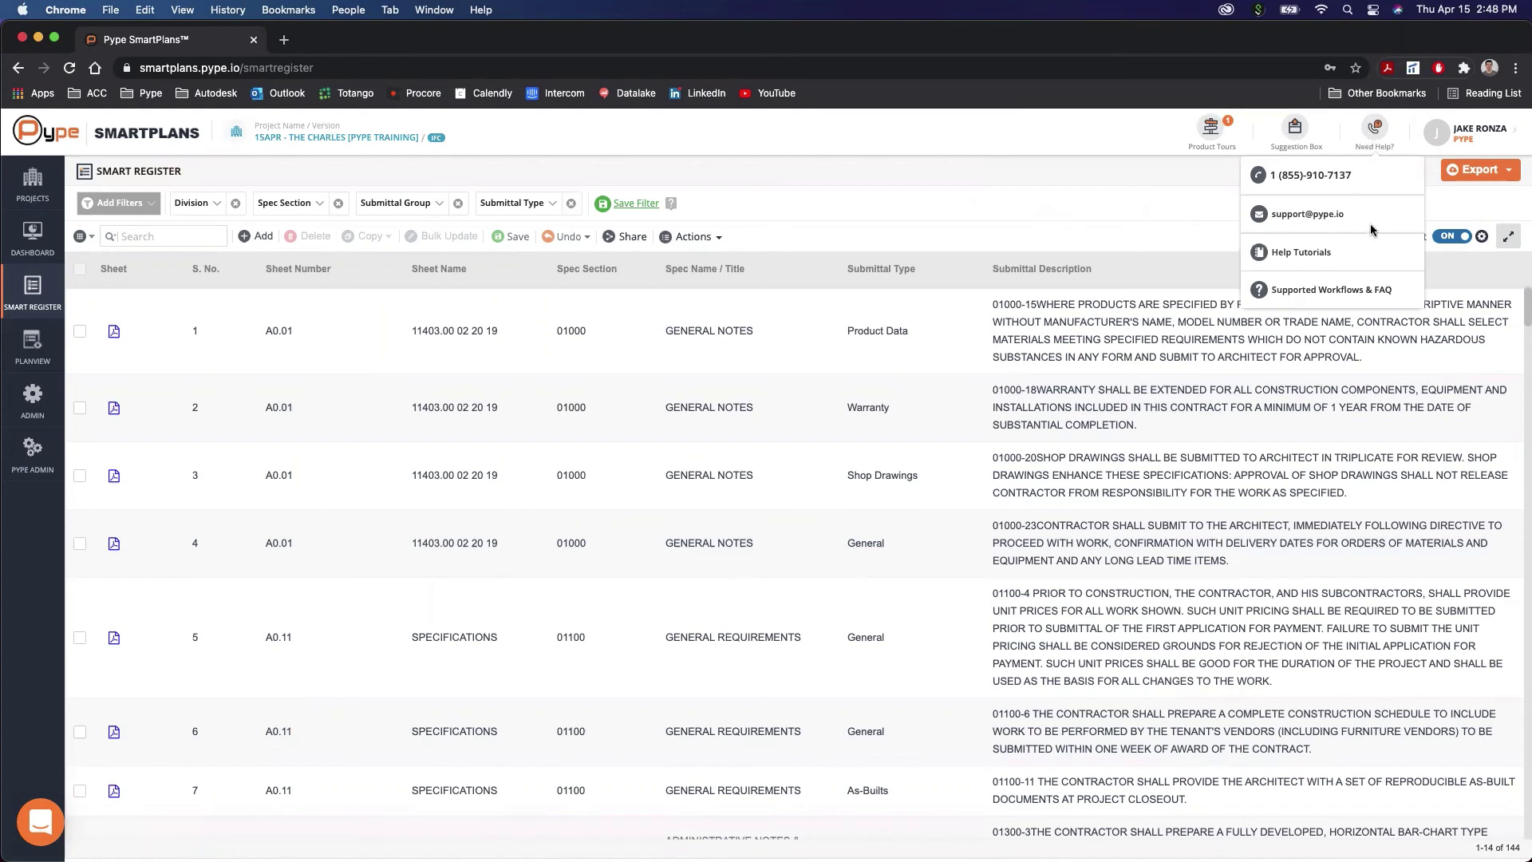
Step: Browse the SmartPlans Tutorials articles in a new tab, then go back to the SmartPlans tab
left_click(1318, 254)
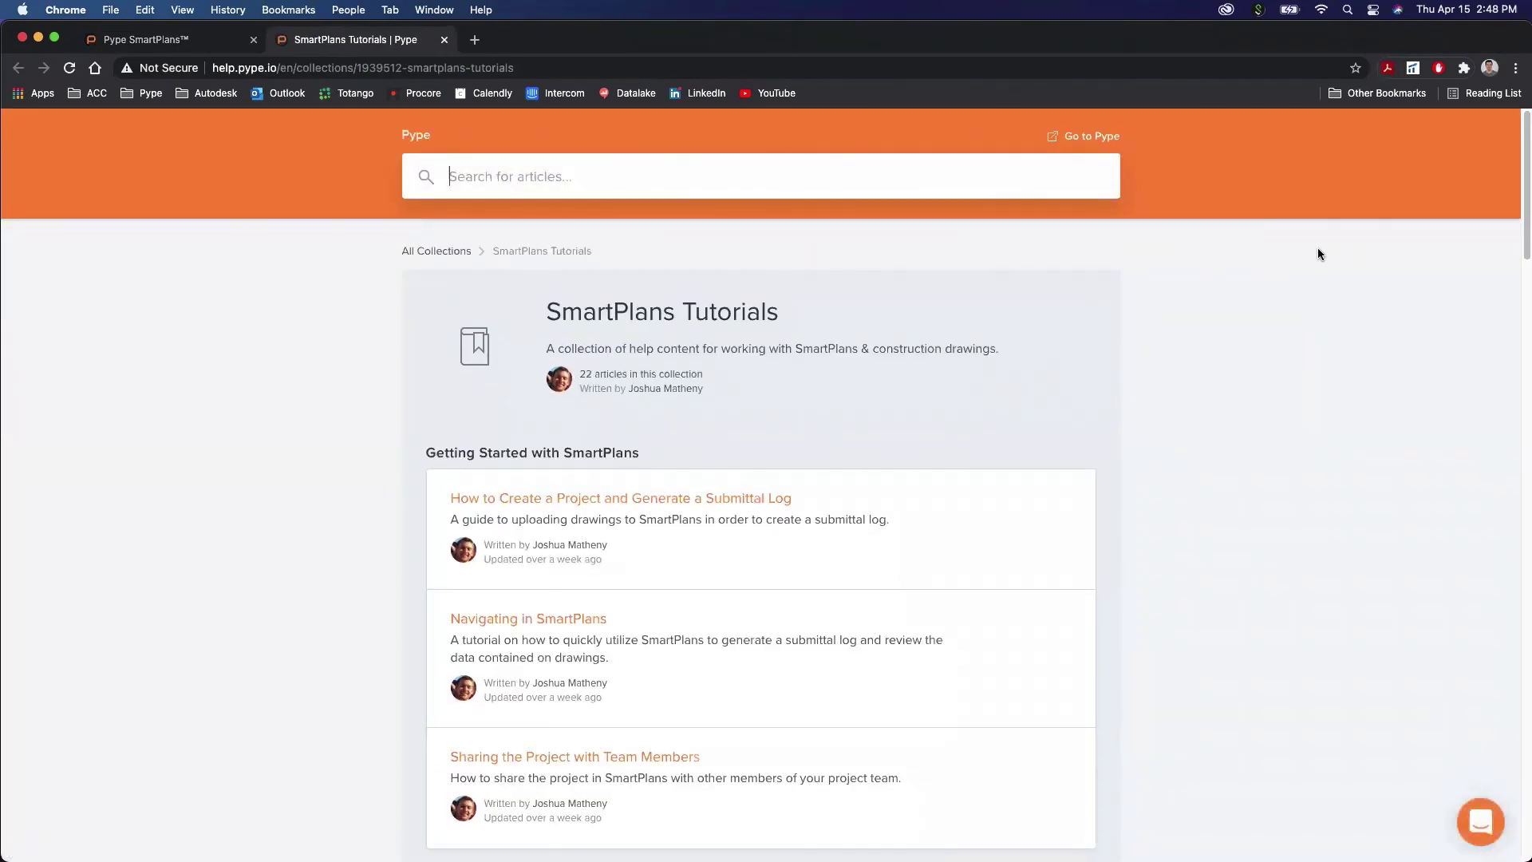
scroll(1318, 252, "down", 5)
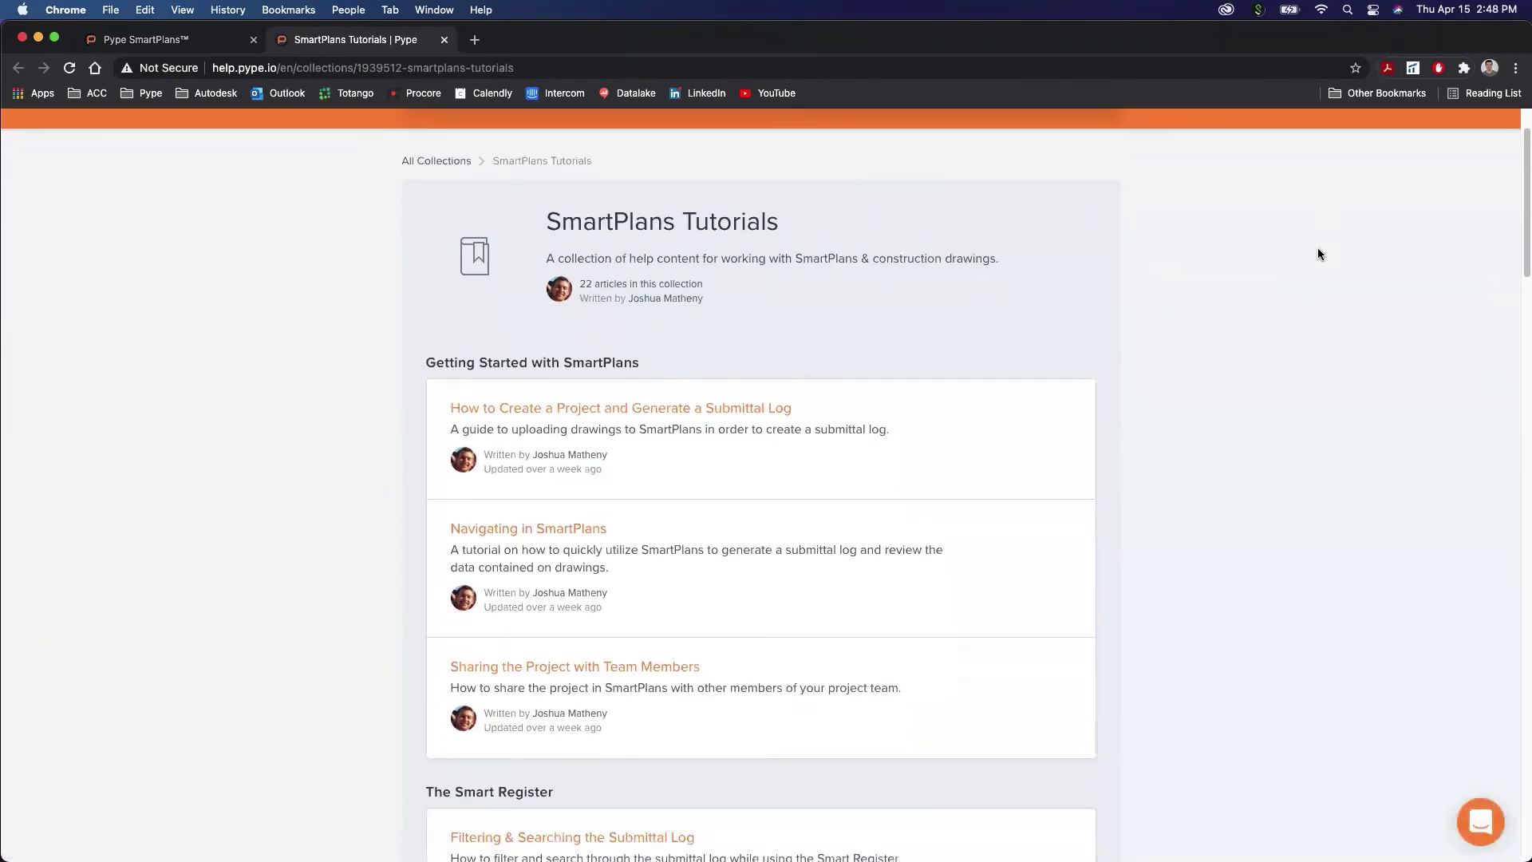
scroll(1318, 254, "down", 3)
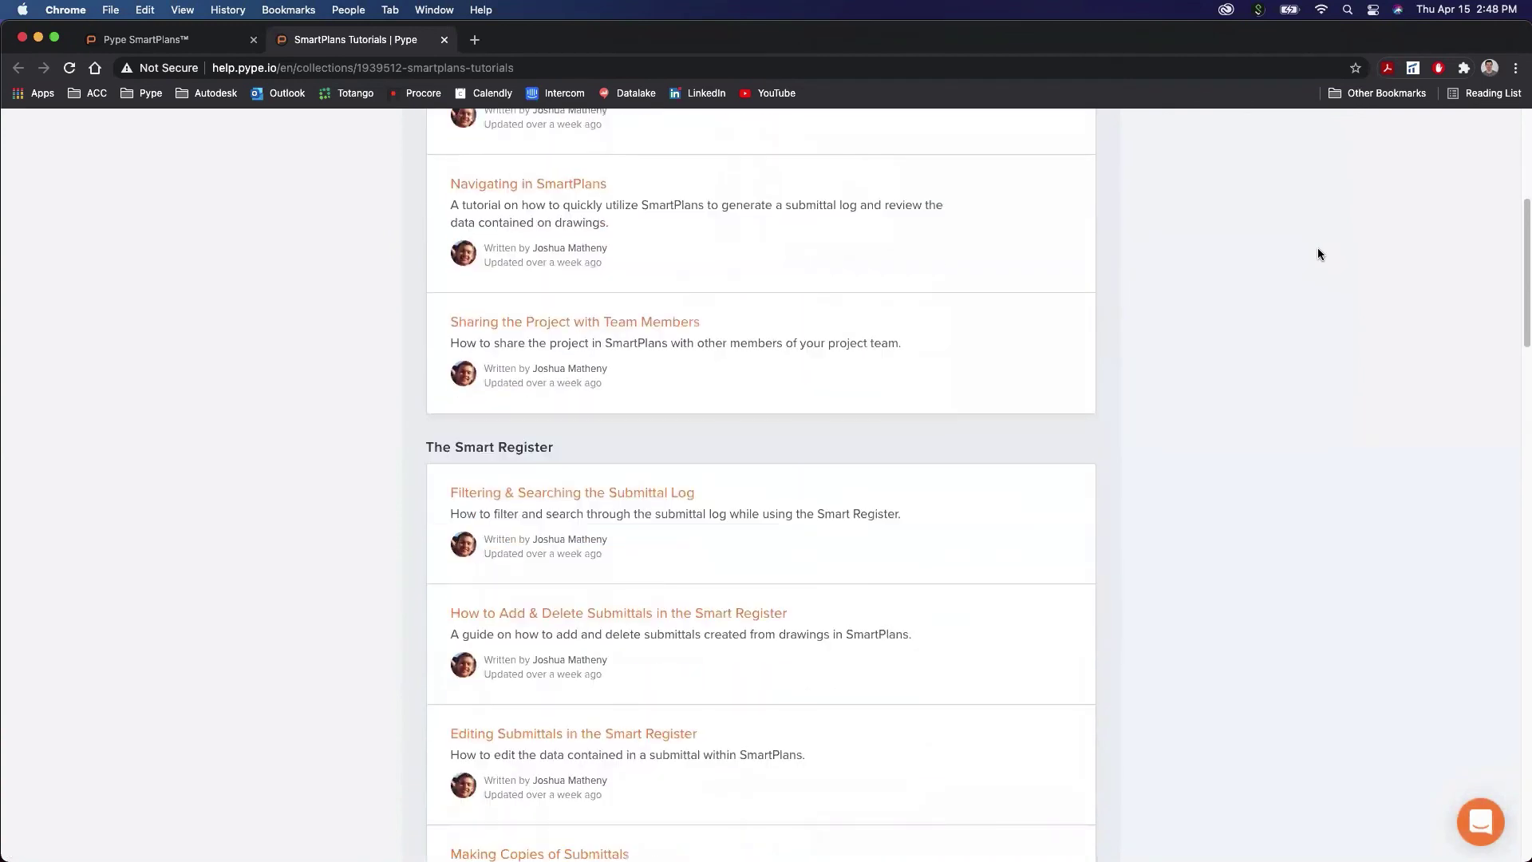
scroll(1318, 254, "down", 5)
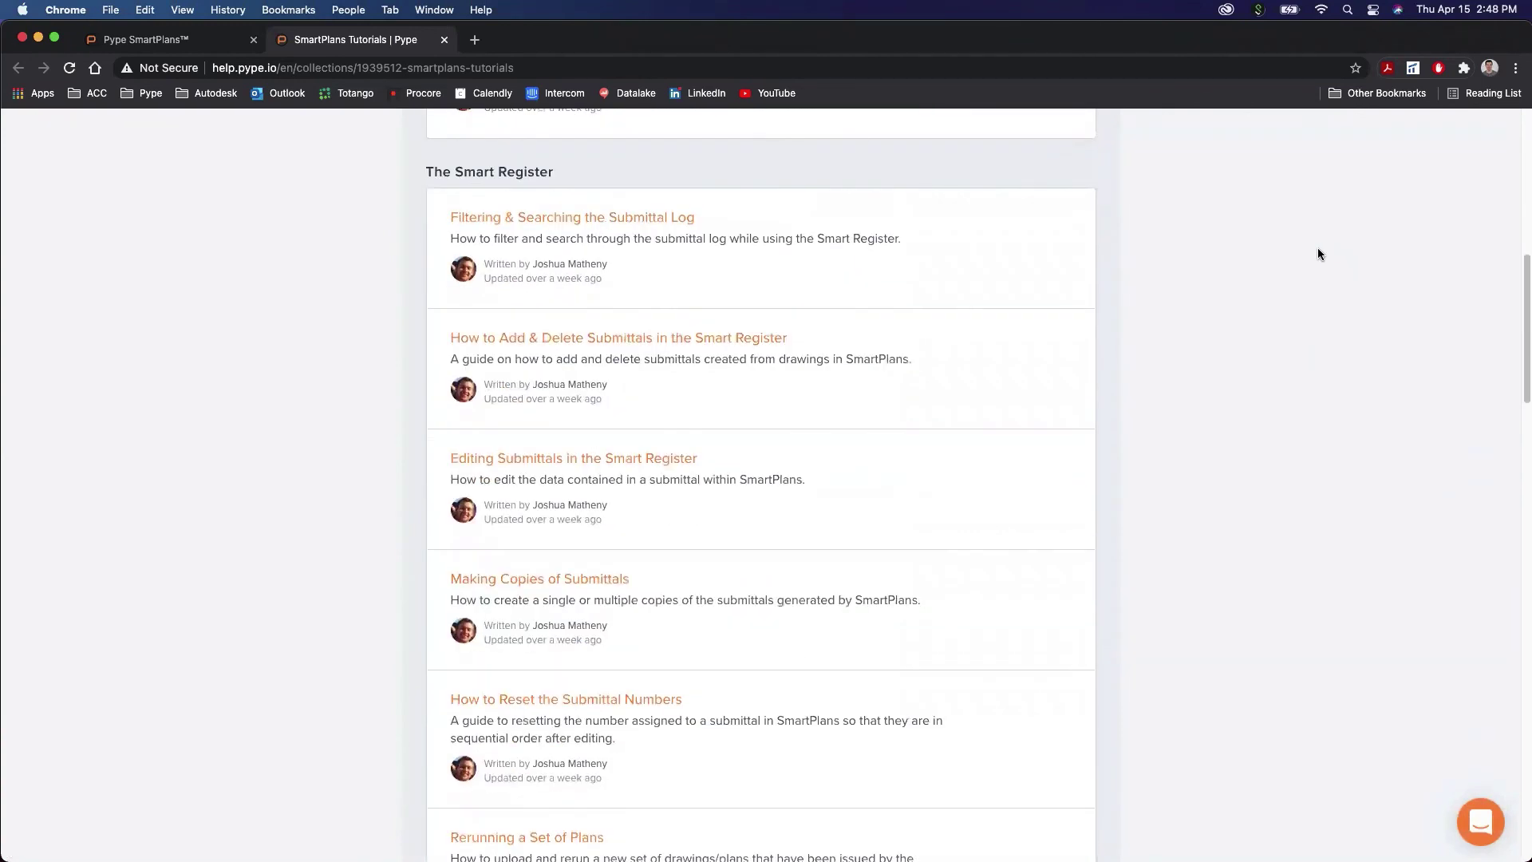
scroll(1318, 254, "down", 3)
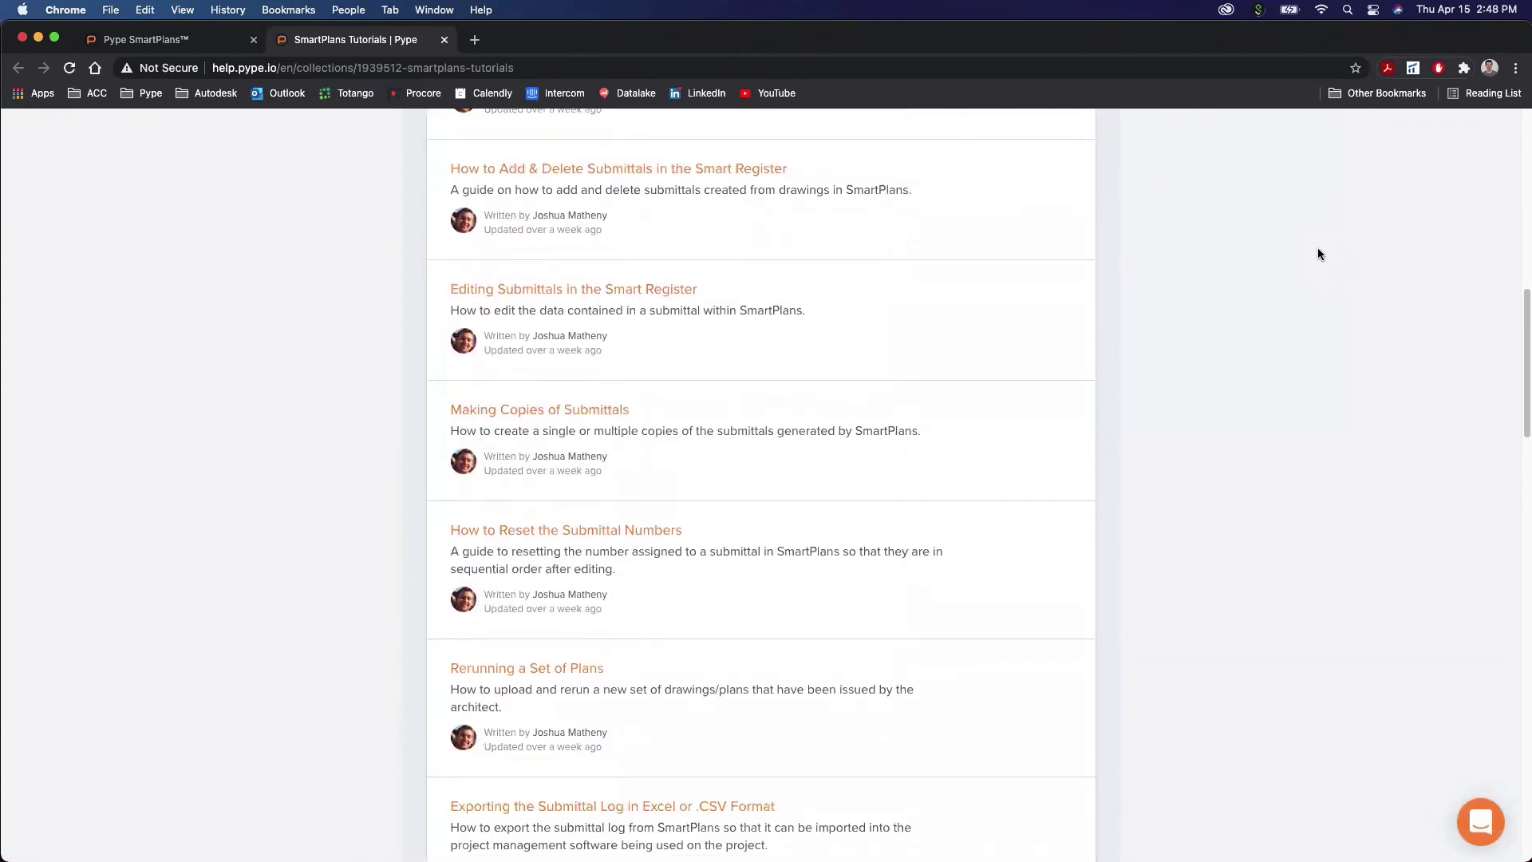
scroll(1318, 253, "down", 8)
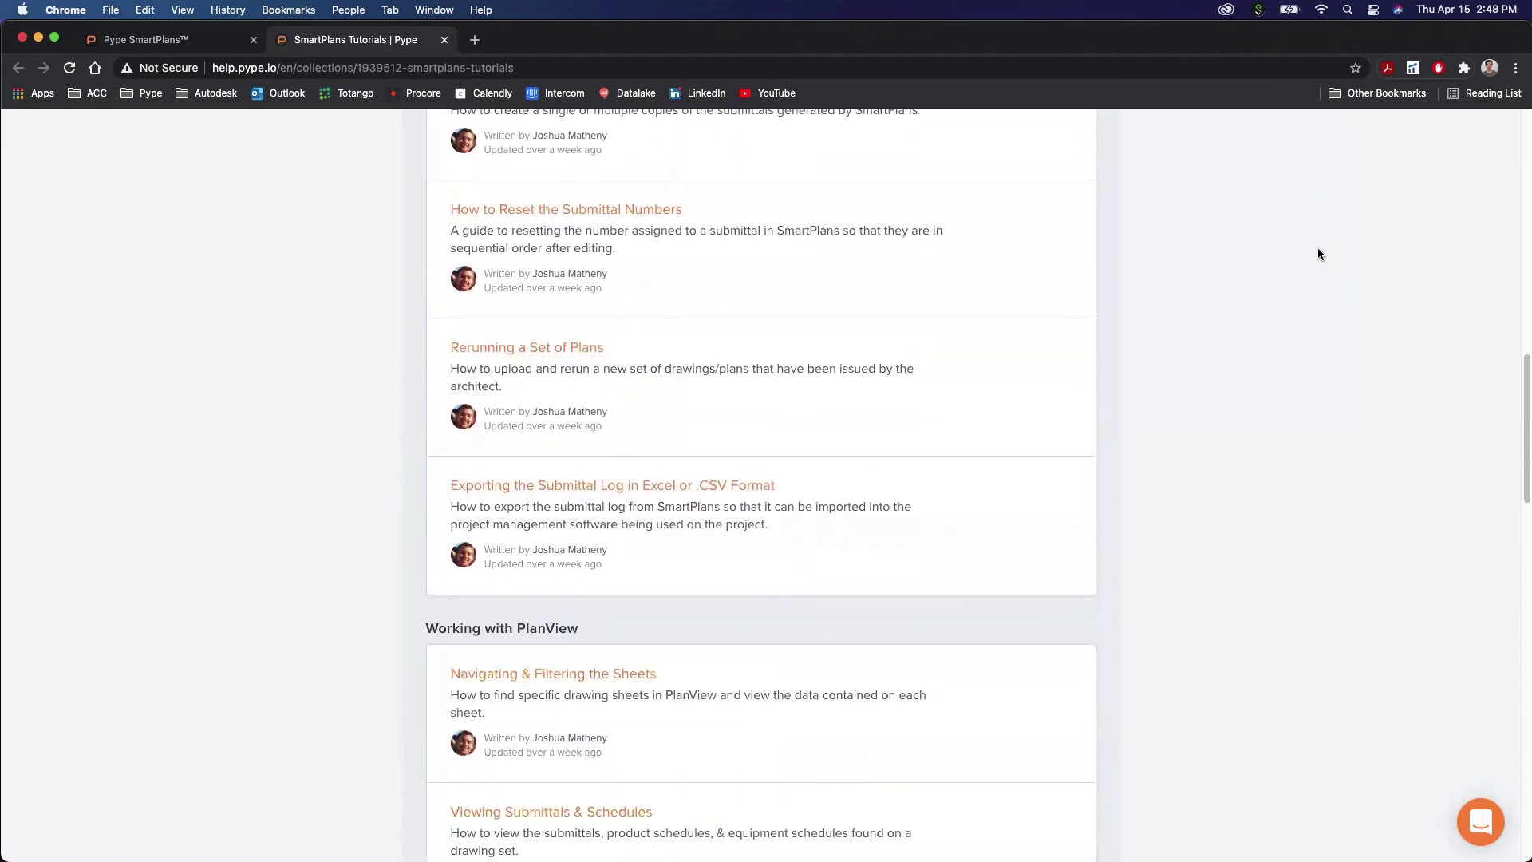
scroll(1318, 254, "down", 1)
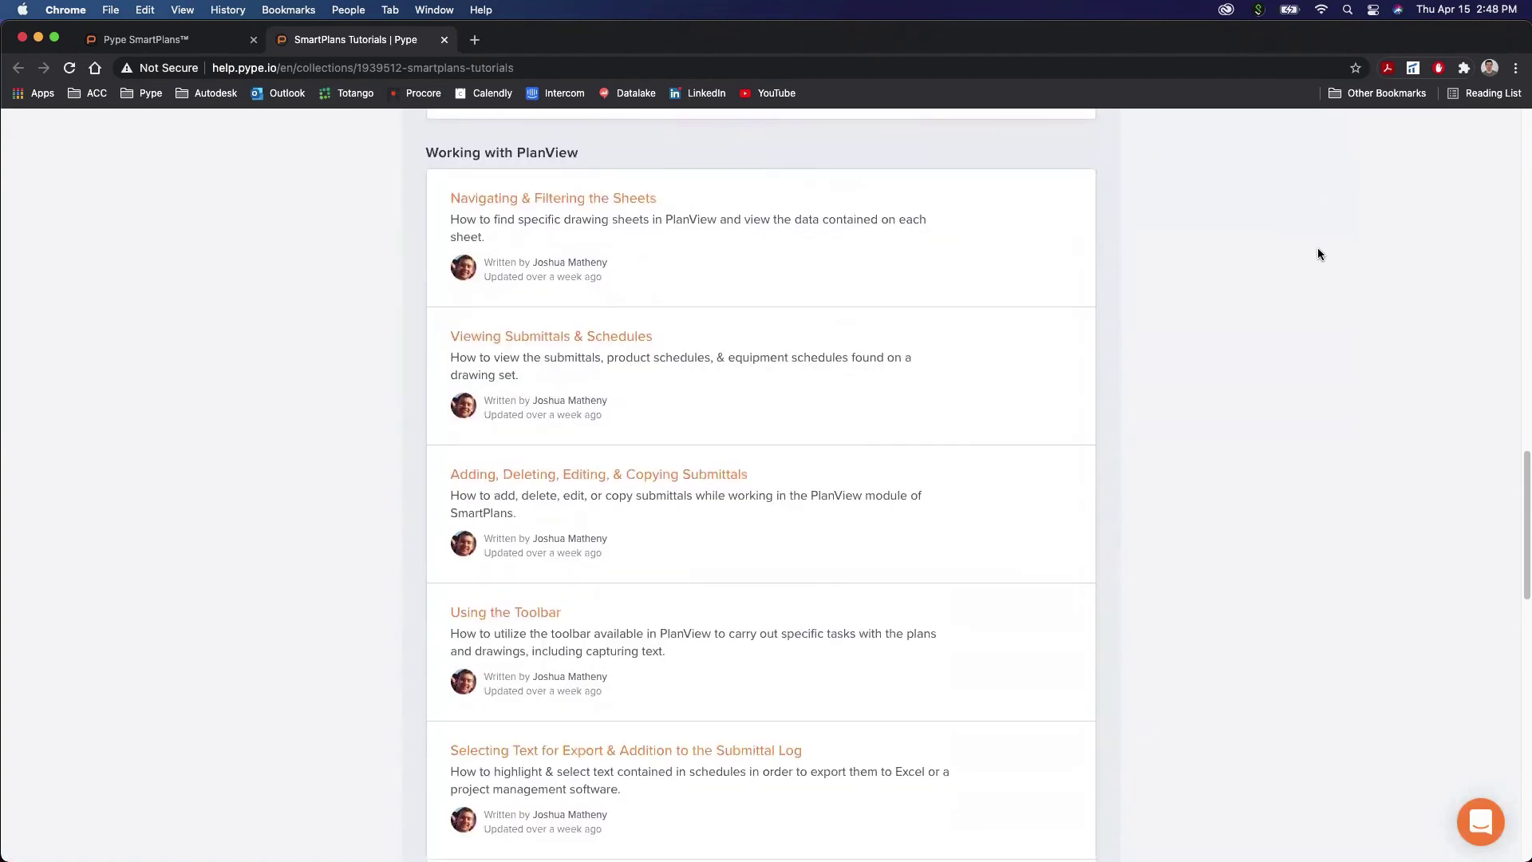
left_click(153, 39)
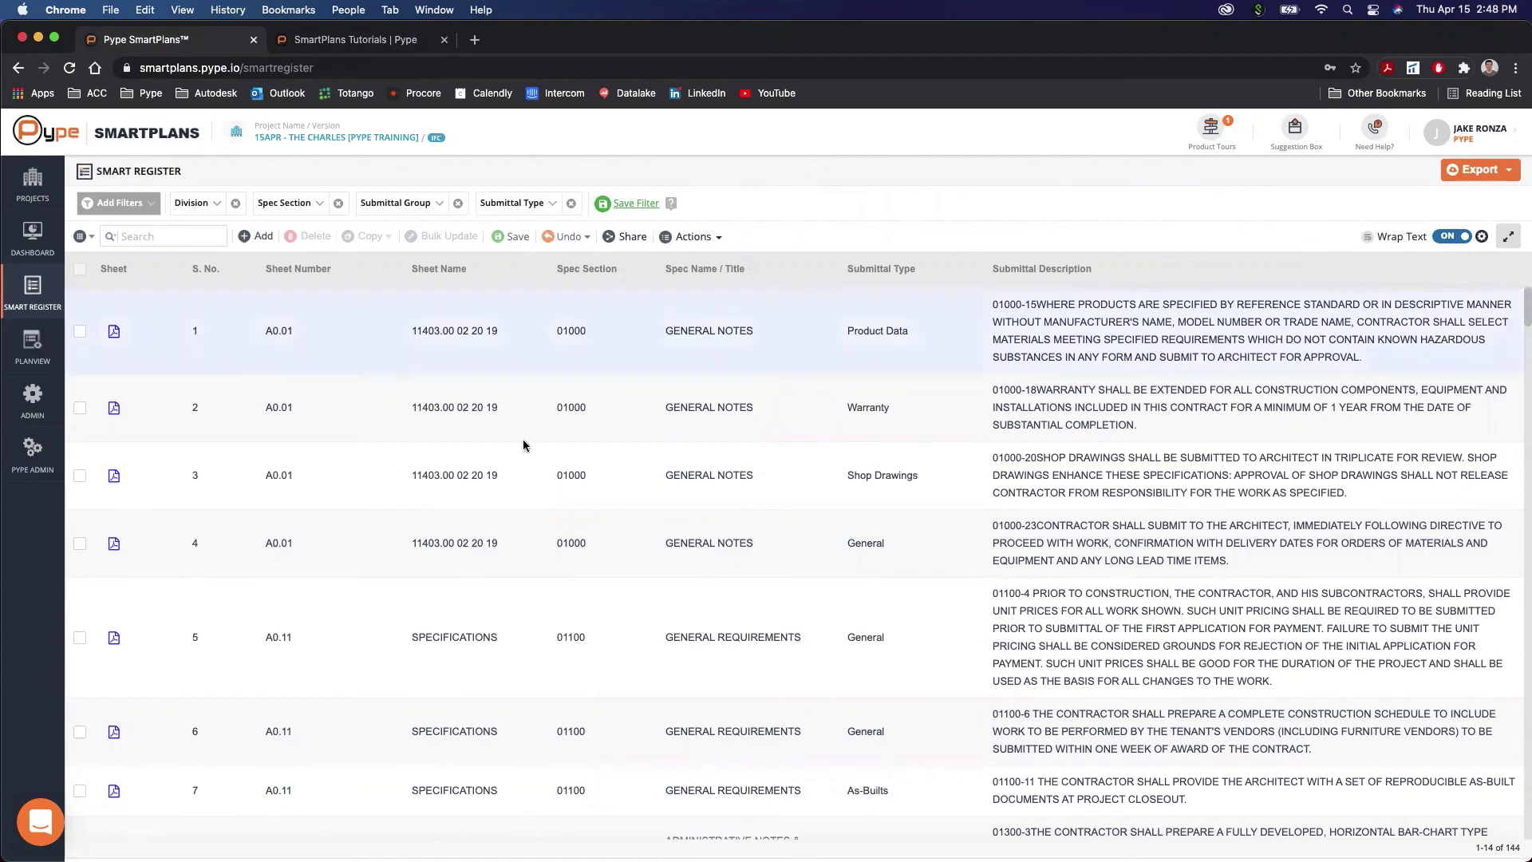
left_click(40, 822)
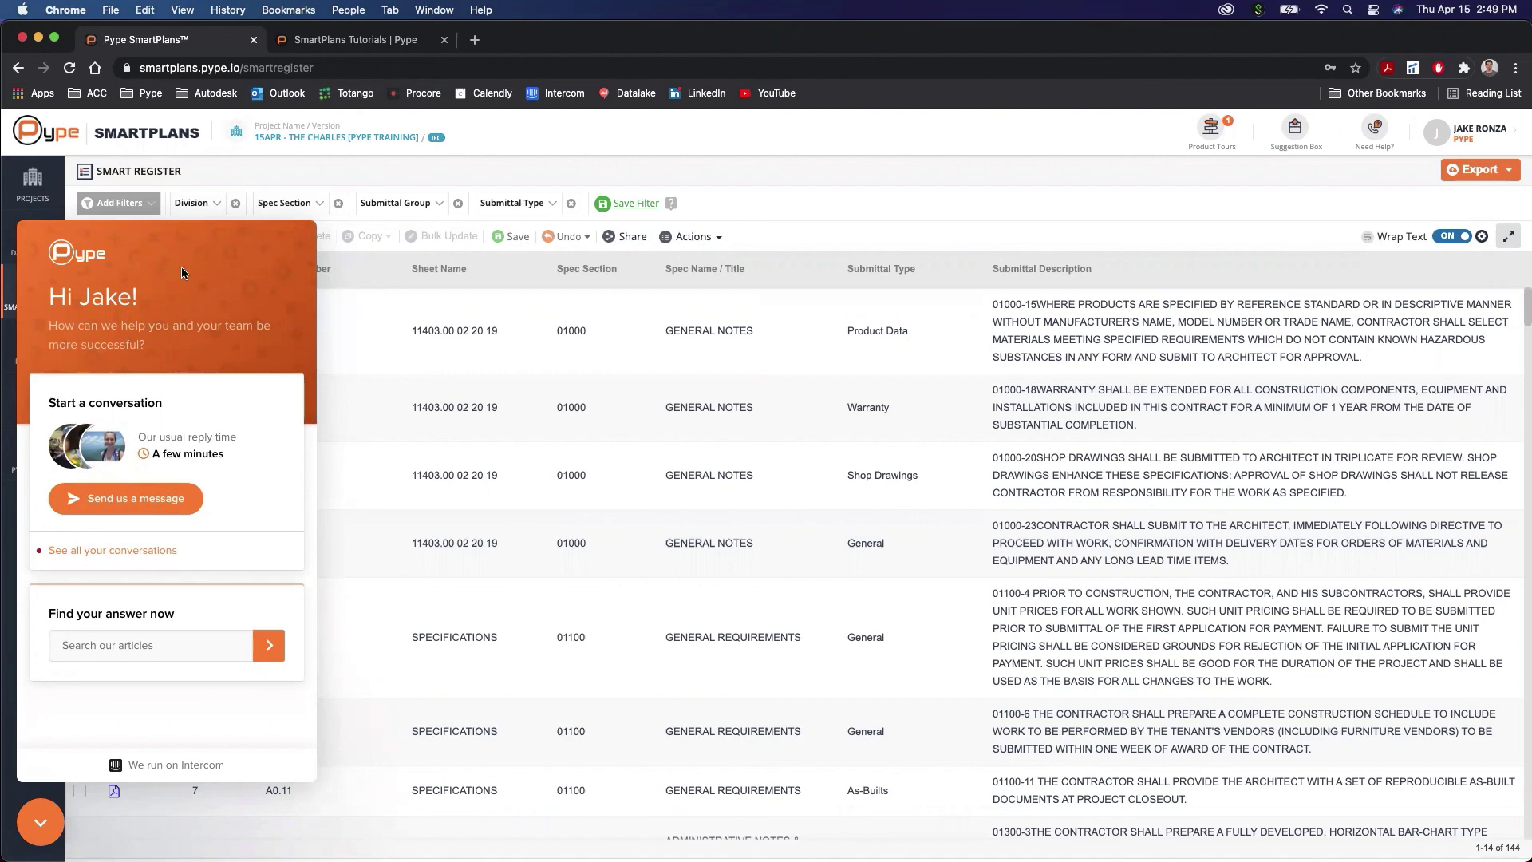
left_click(39, 831)
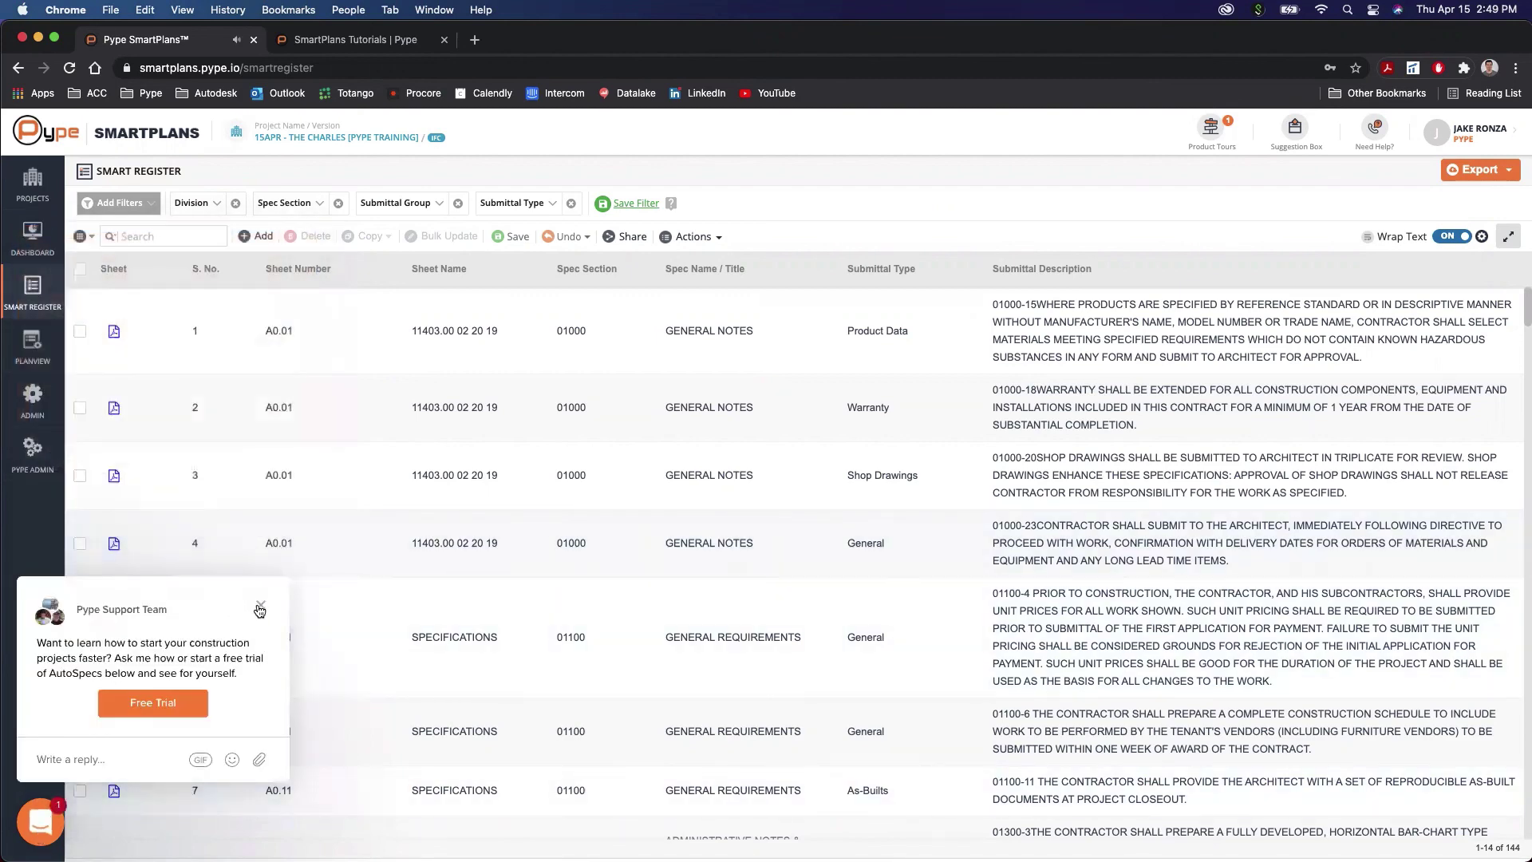
left_click(259, 609)
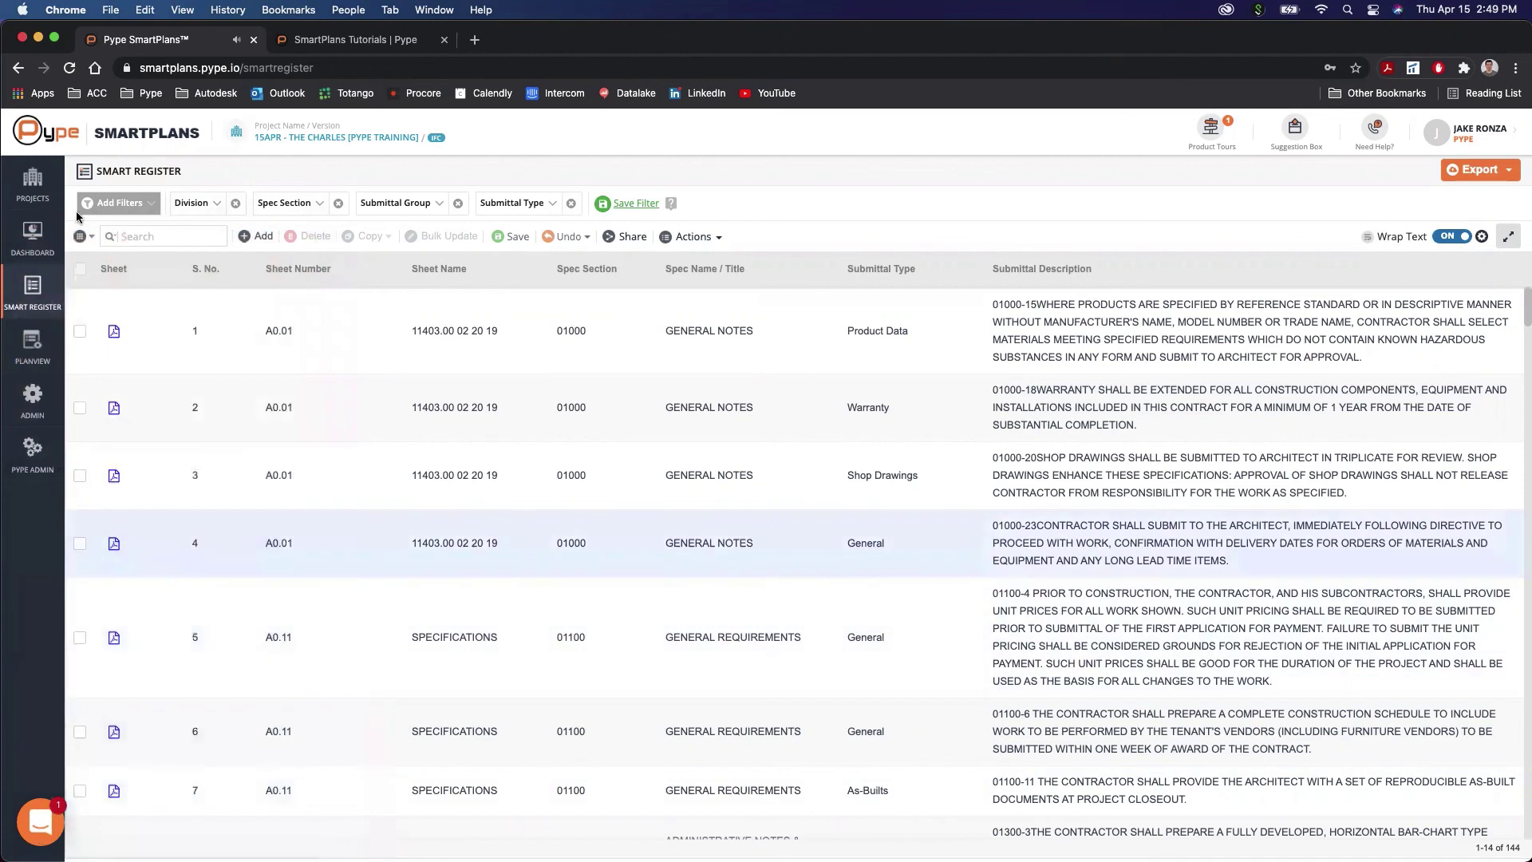
Step: Leave the Smart Register for the Projects page listing the account's project cards
left_click(33, 184)
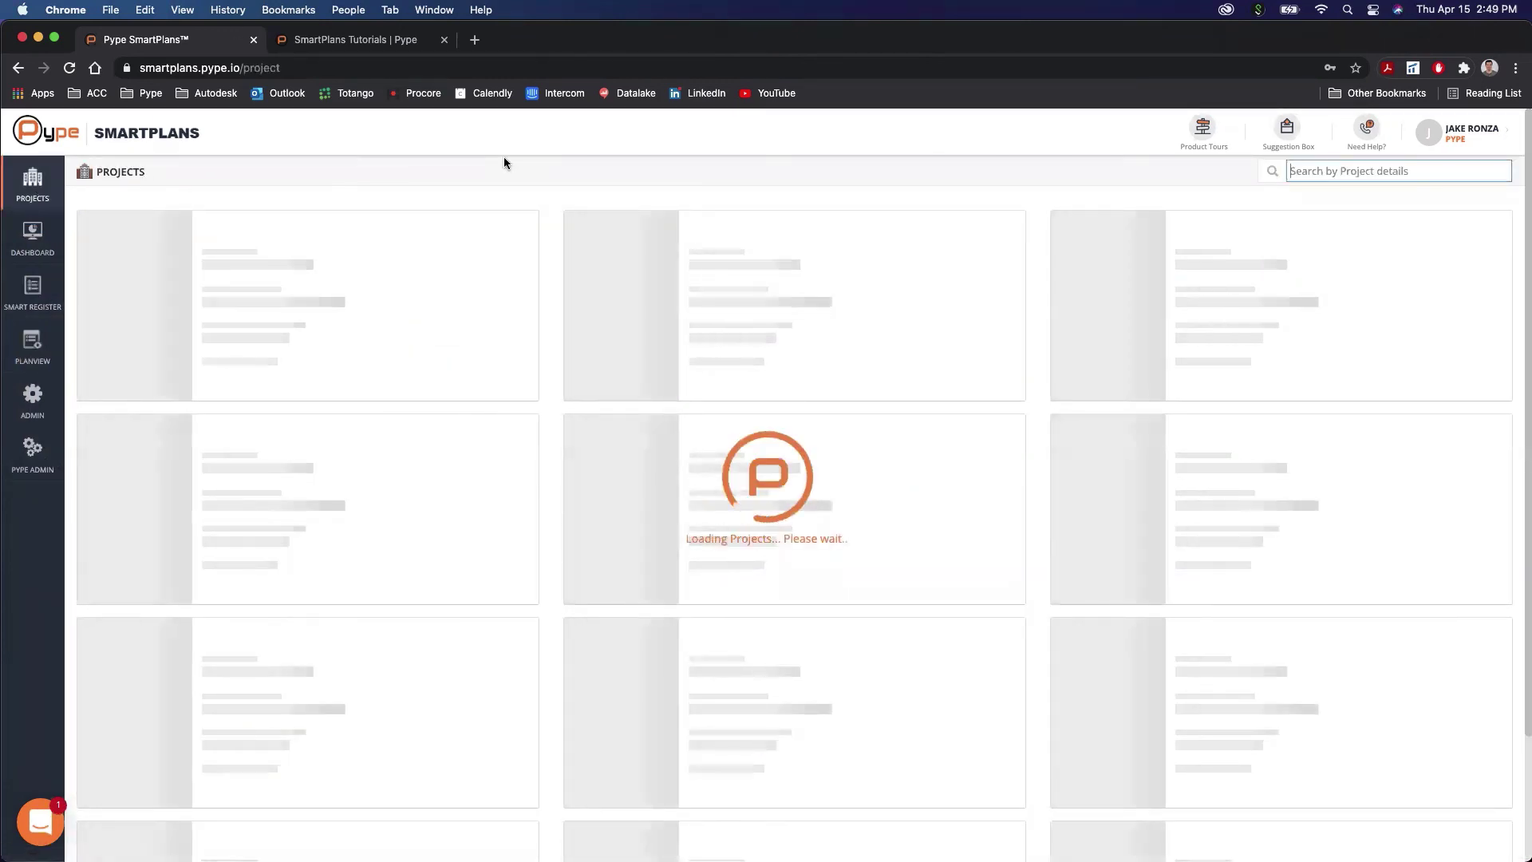